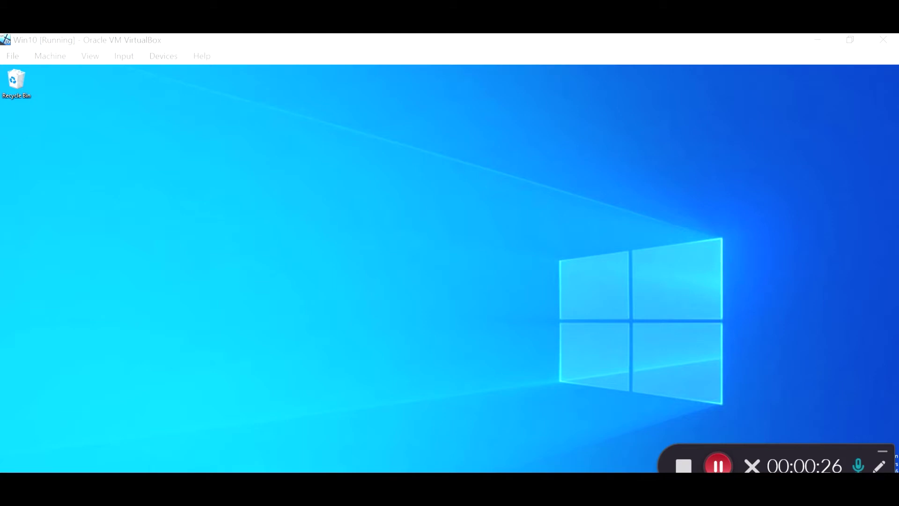
Search Windows for 'pyt' to glance at Python results, then reopen the search panel.
click(159, 484)
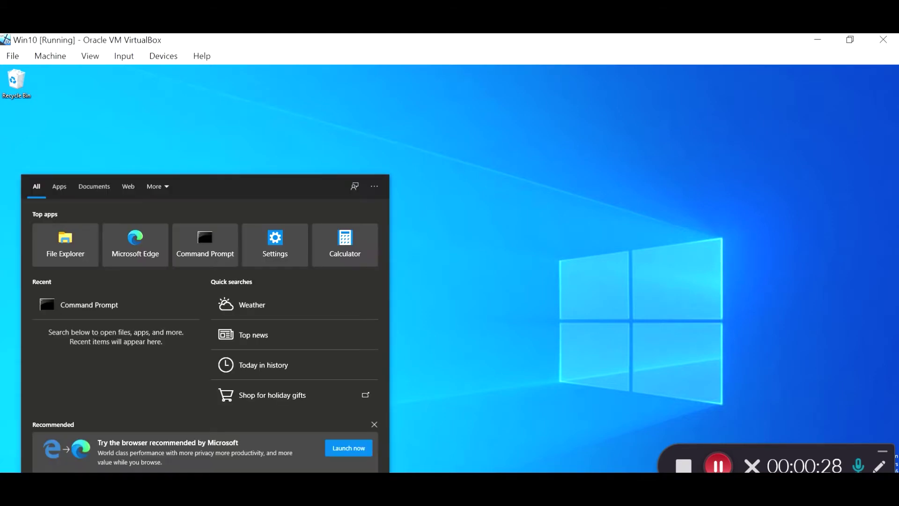
text(pyt)
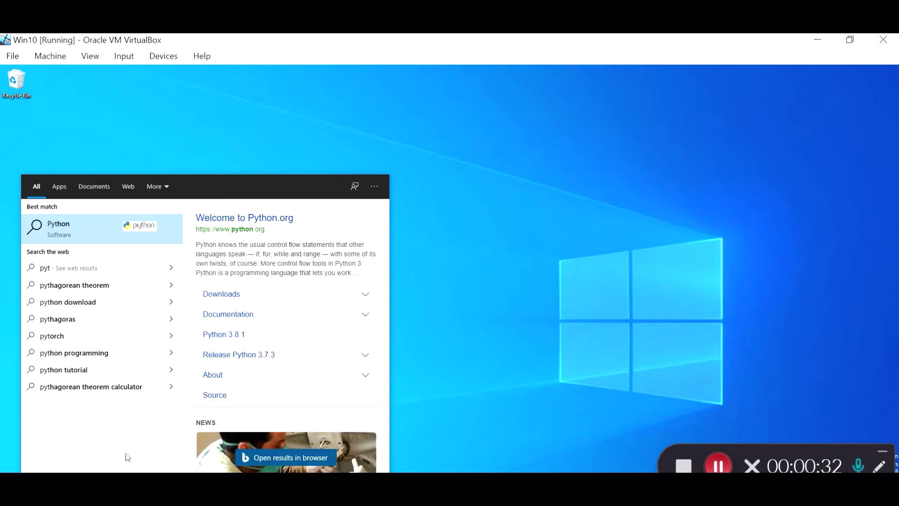
key(super+s)
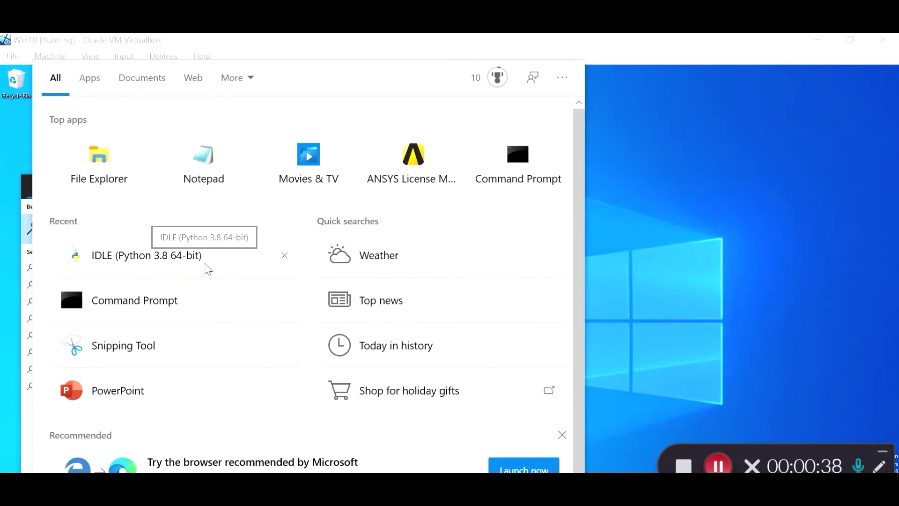
click(730, 248)
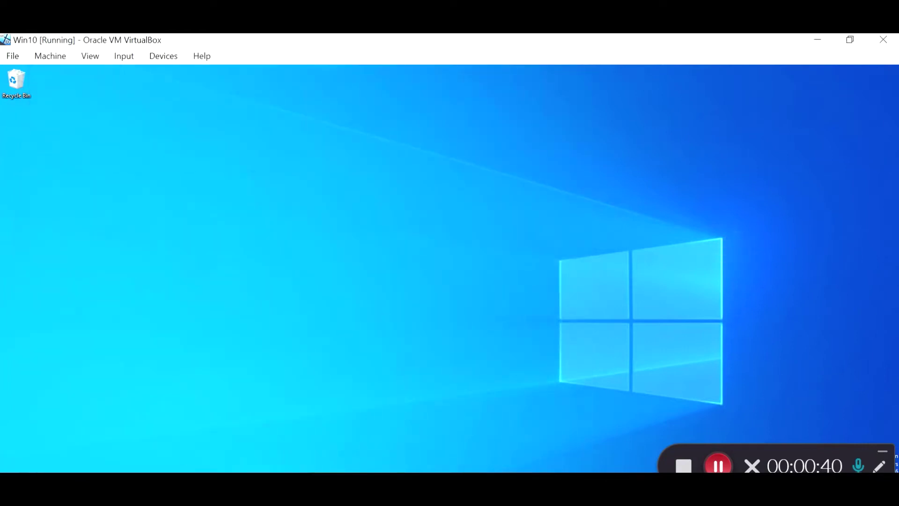
key(super+s)
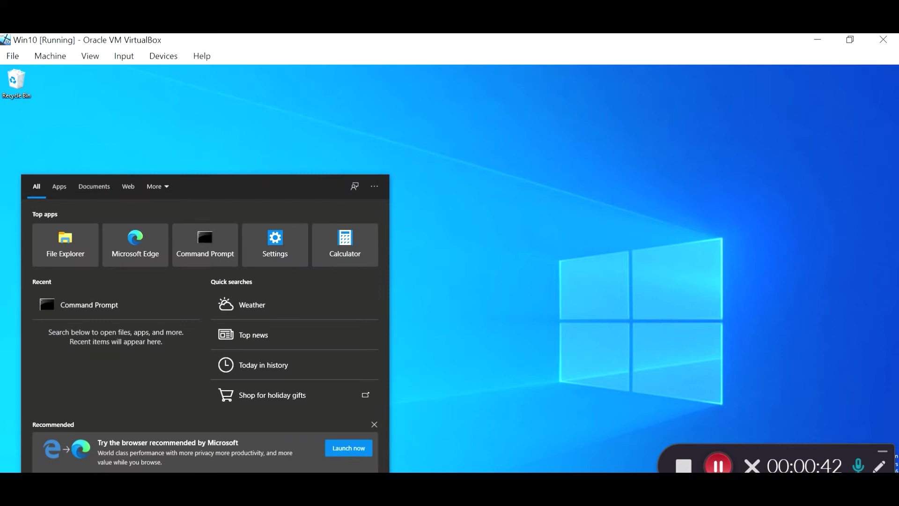
Switch back to Edge, load python.org from the address bar, and reveal its Downloads menu.
key(alt+Tab)
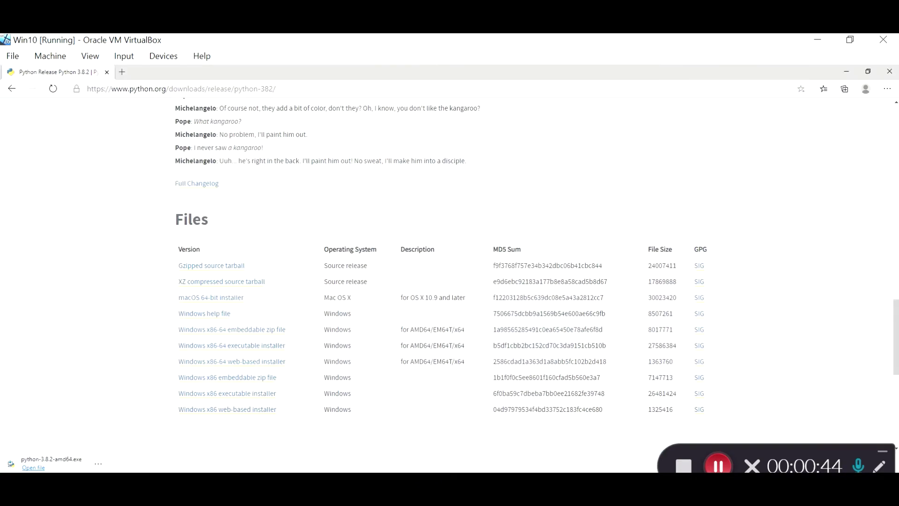
click(271, 89)
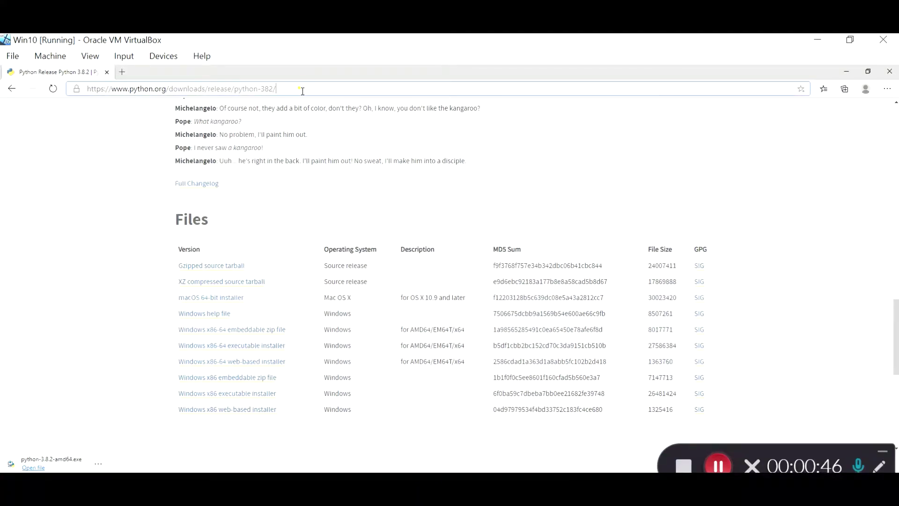
text(pyth)
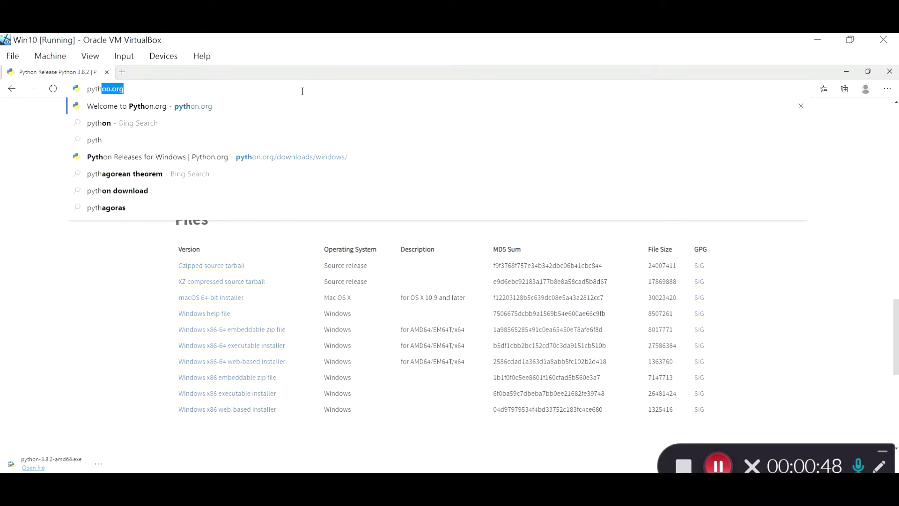
key(Return)
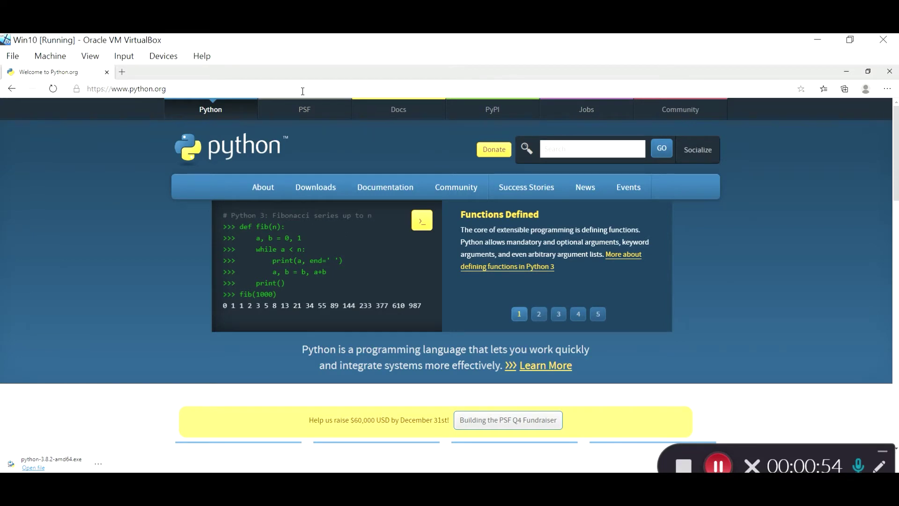
mouse_move(322, 195)
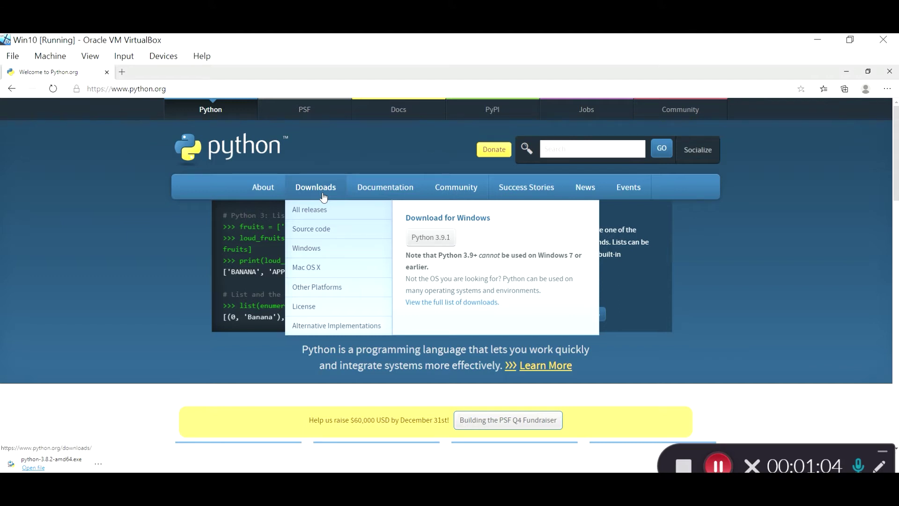
click(786, 448)
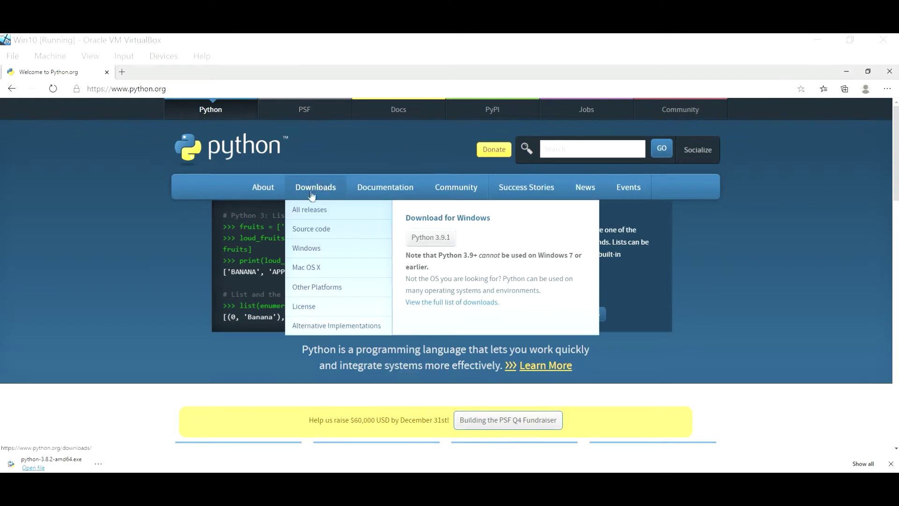
key(super+s)
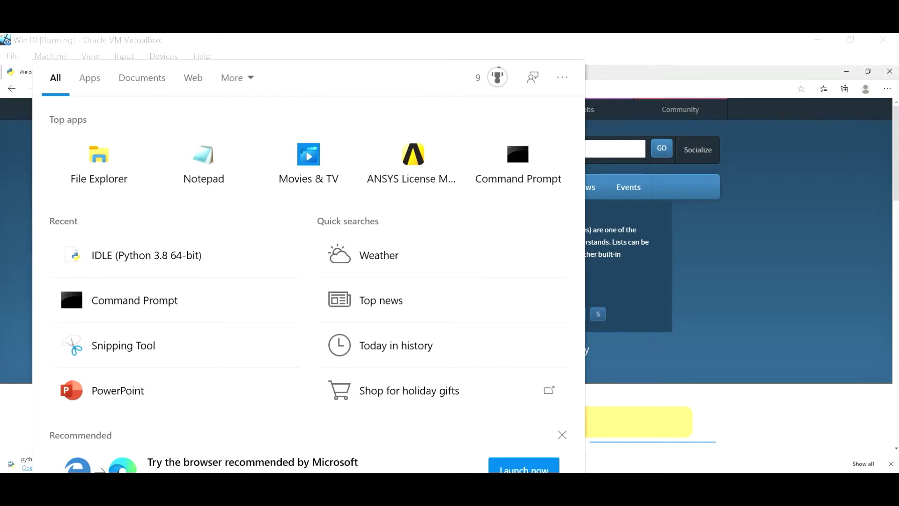
click(740, 287)
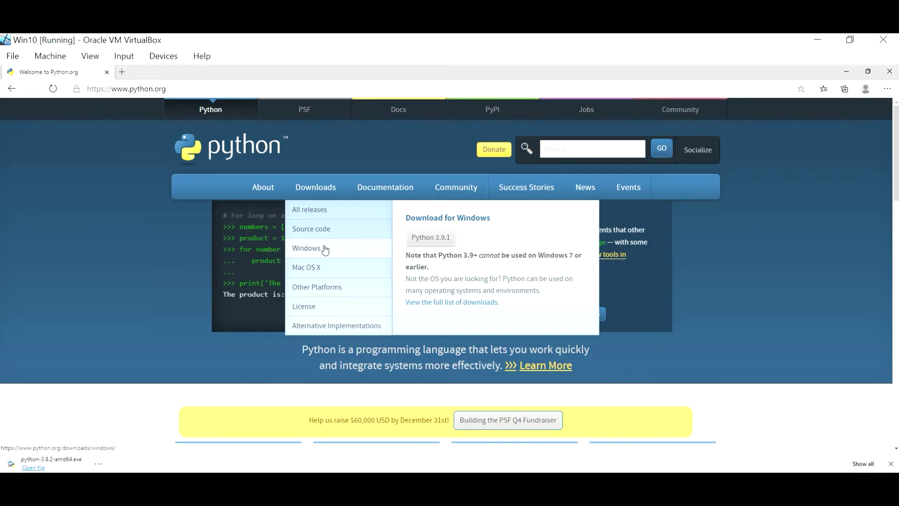
click(325, 249)
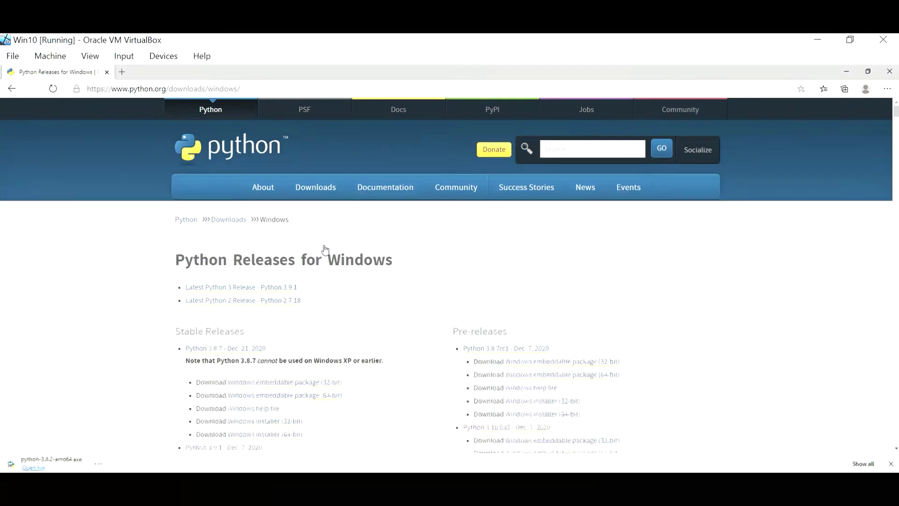
Scroll the Windows releases page to locate the Python 3.8.2 x86-64 executable installer link.
scroll(325, 249, down, 3)
scroll(326, 249, down, 5)
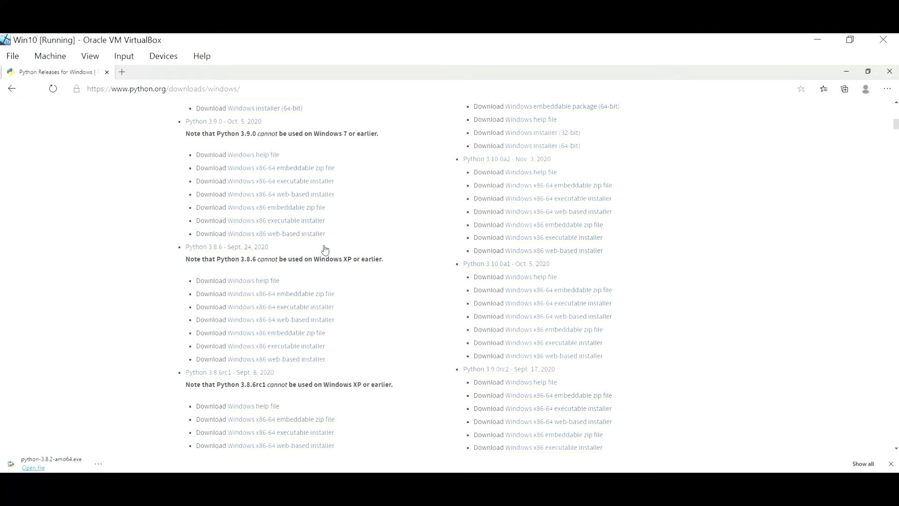
scroll(326, 249, down, 1)
scroll(326, 249, down, 8)
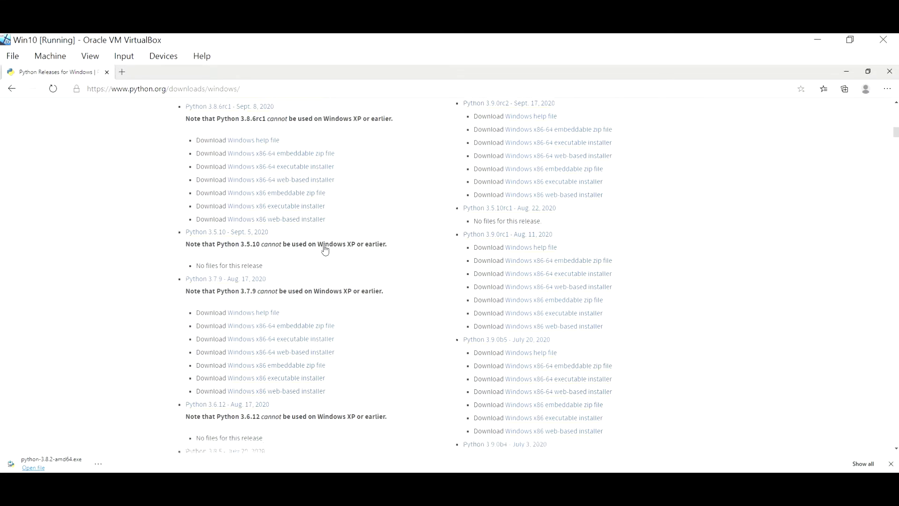
scroll(326, 249, down, 8)
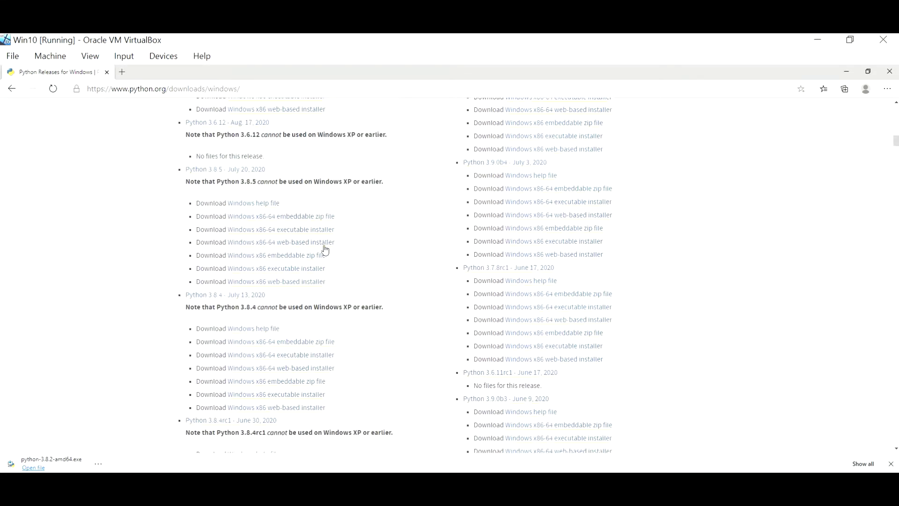
scroll(325, 249, down, 1)
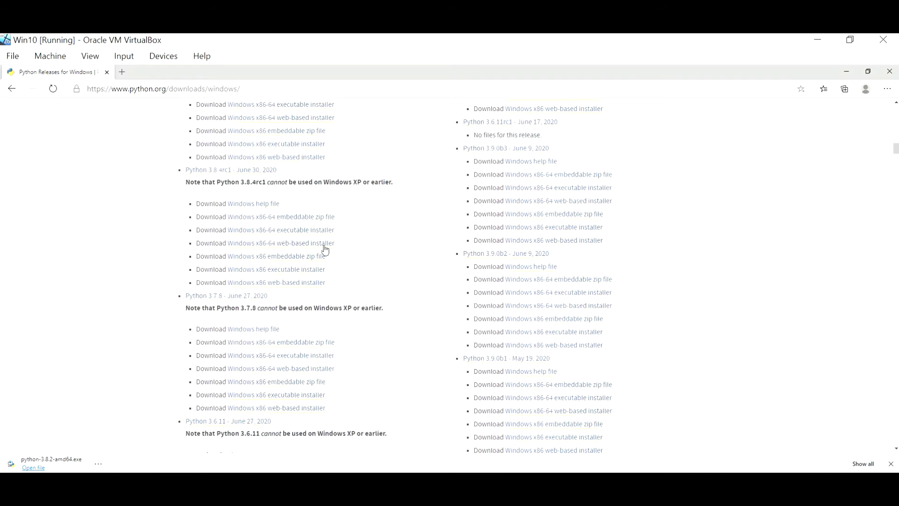
scroll(325, 249, down, 1)
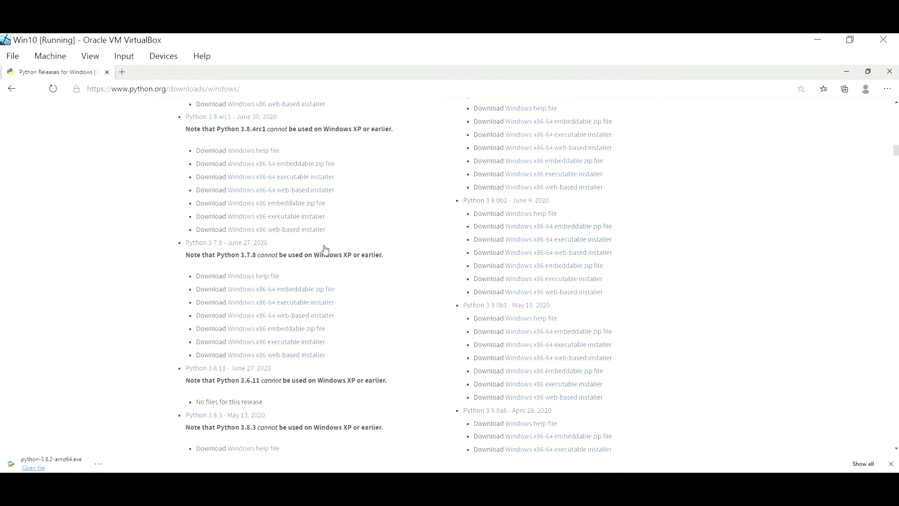
scroll(326, 249, down, 1)
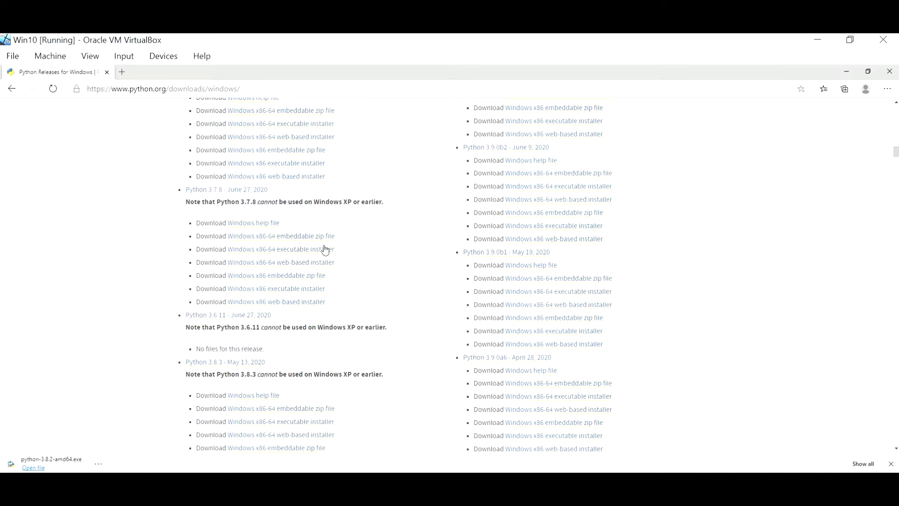
scroll(325, 249, down, 6)
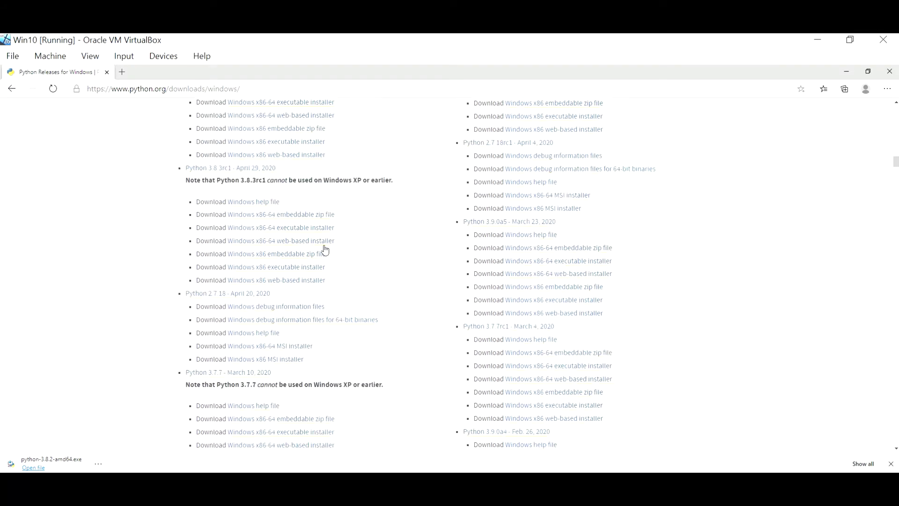
scroll(326, 249, down, 2)
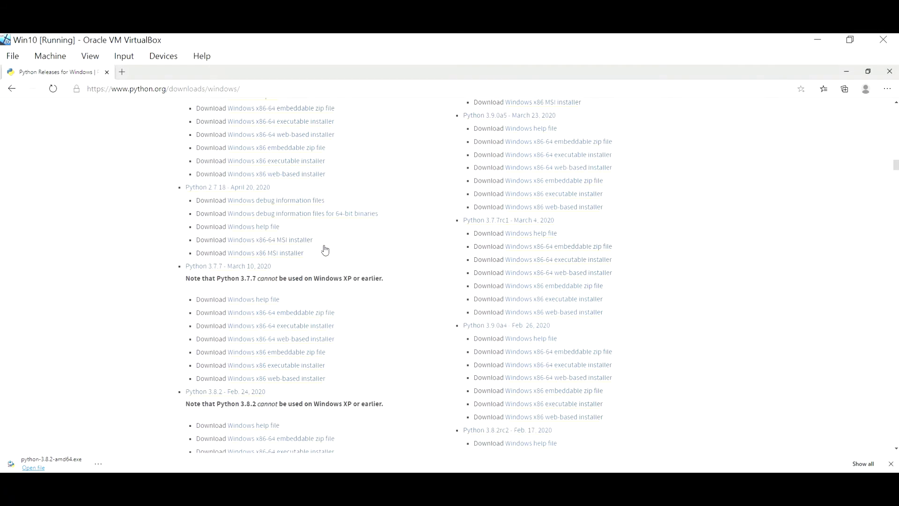
scroll(326, 249, up, 2)
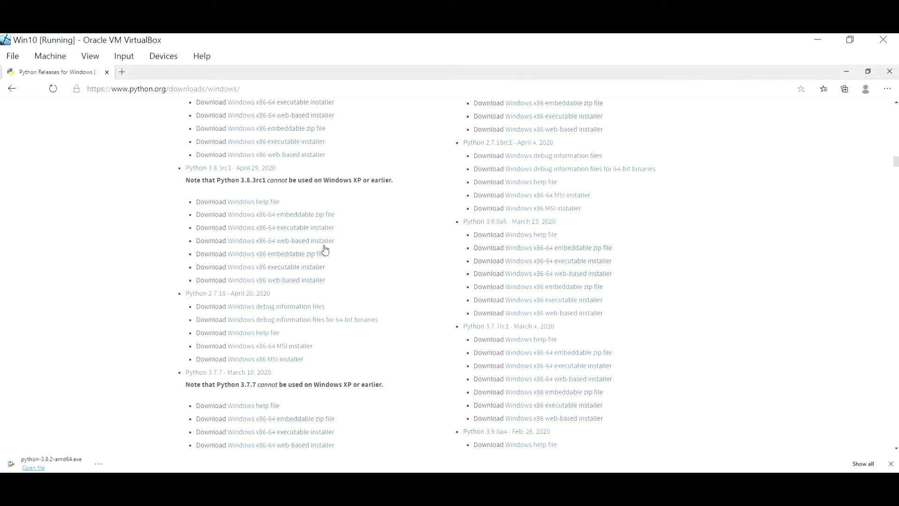
scroll(325, 249, up, 2)
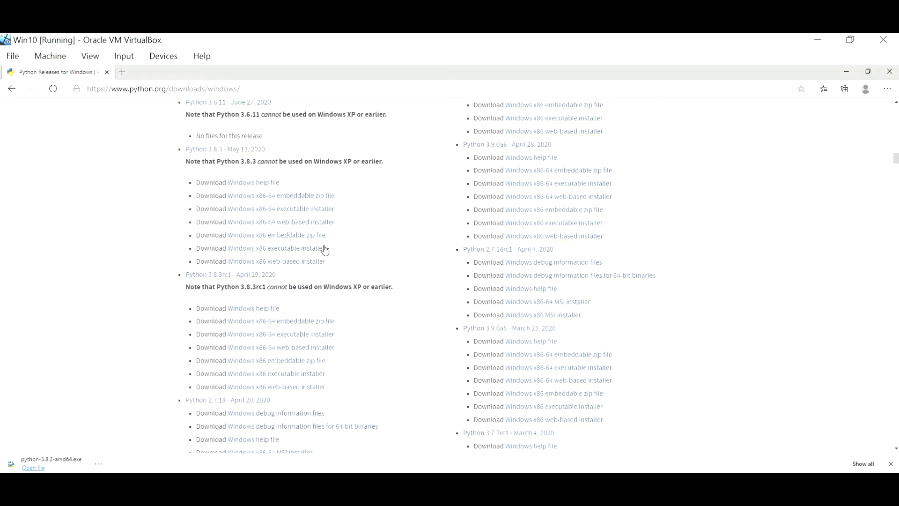
scroll(325, 249, up, 4)
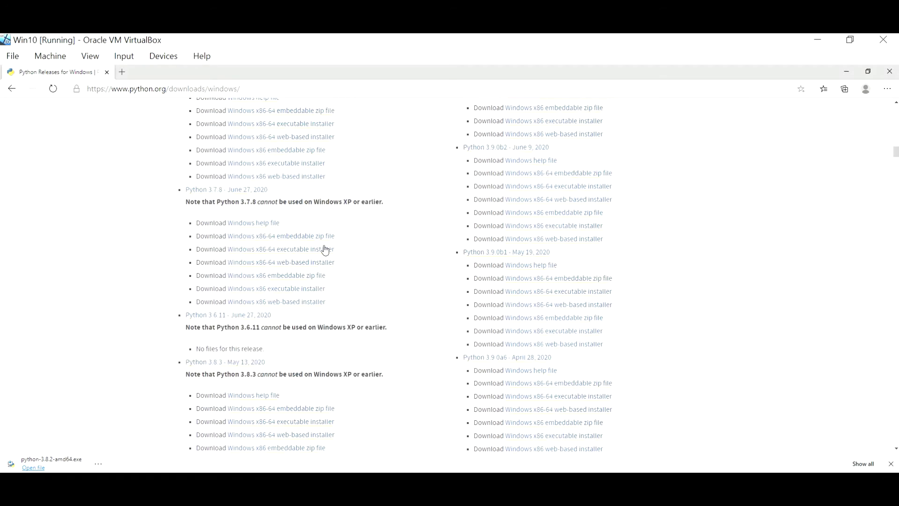
scroll(326, 249, up, 4)
scroll(326, 249, down, 15)
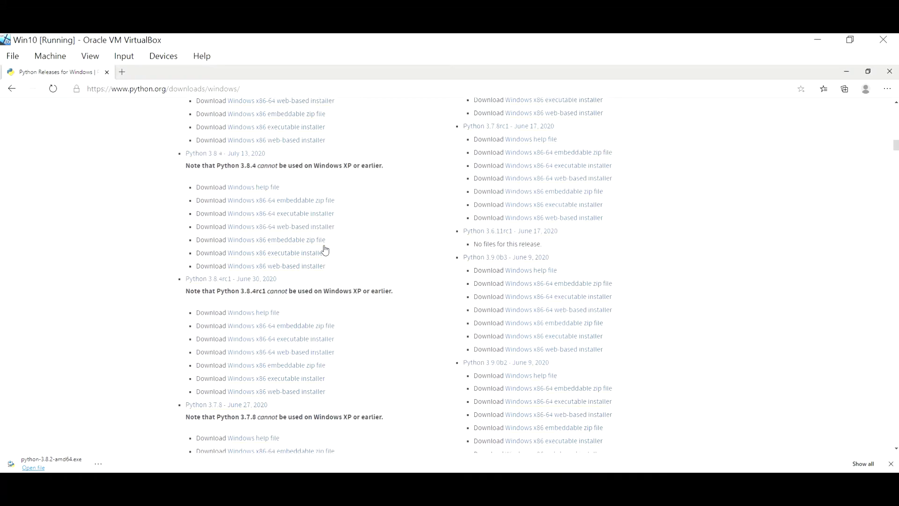
scroll(325, 249, down, 3)
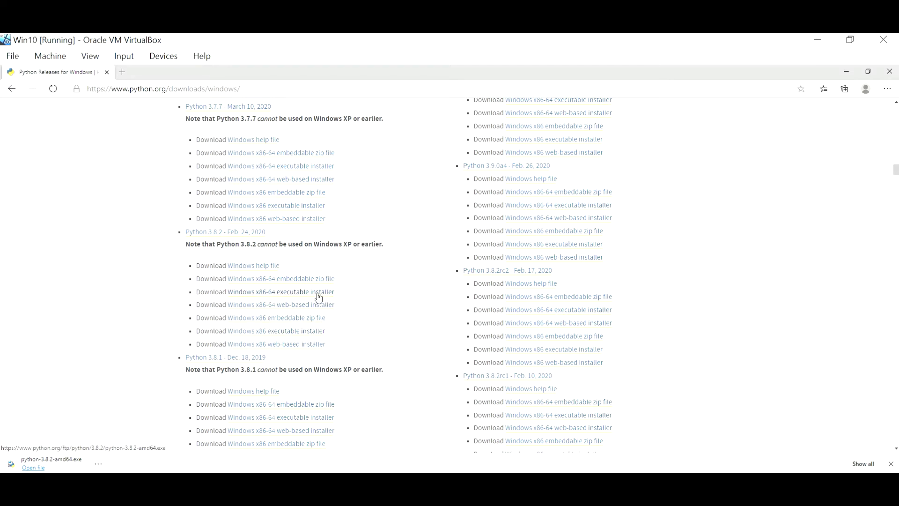
Re-download the 3.8.2 x86-64 installer and show python-3.8.2-amd64 in its Downloads folder.
click(308, 294)
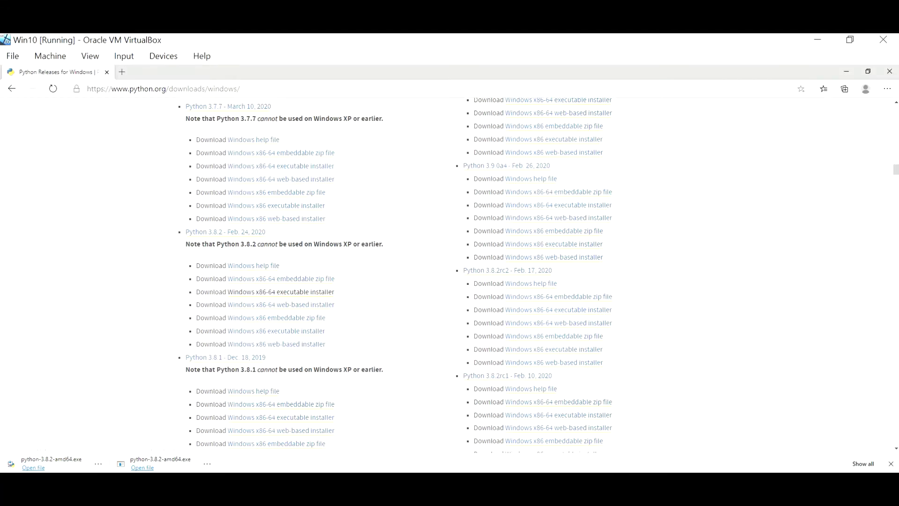
click(94, 466)
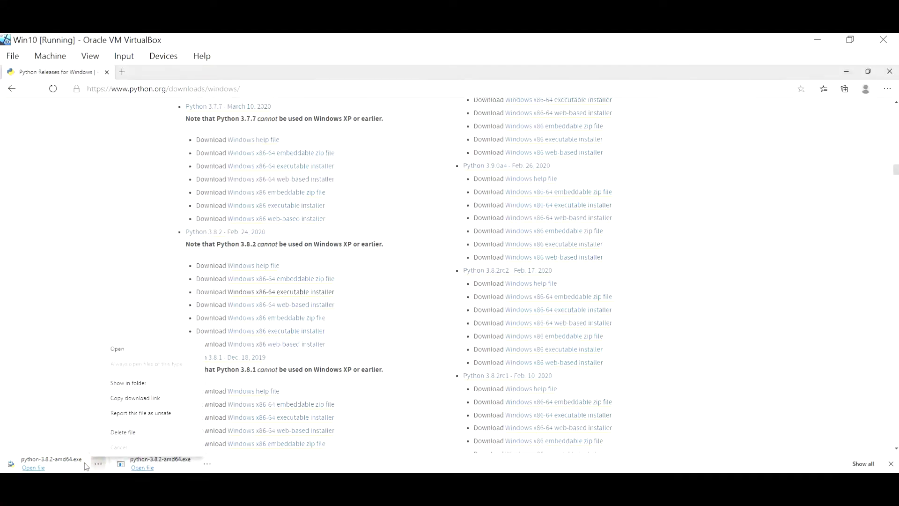
click(139, 382)
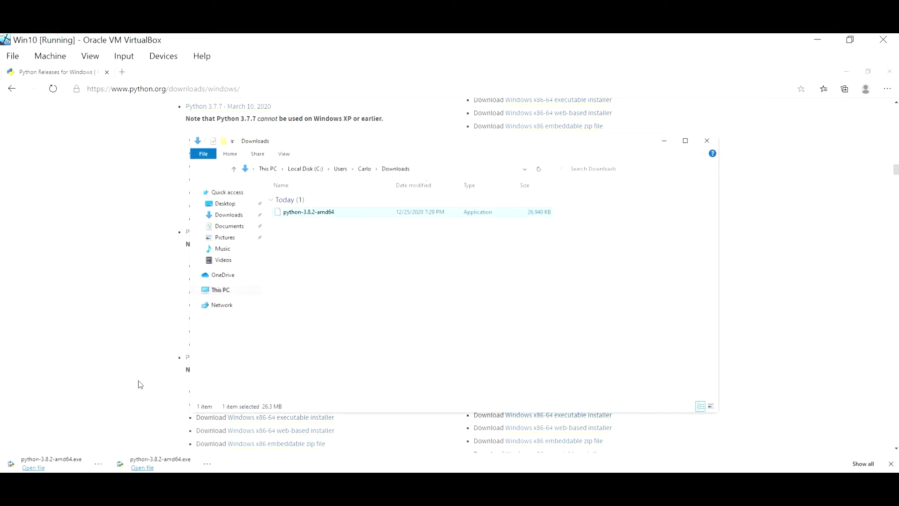
Run python-3.8.2-amd64 from the Downloads folder to start Python 3.8.2 (64-bit) Setup.
click(344, 215)
double_click(344, 215)
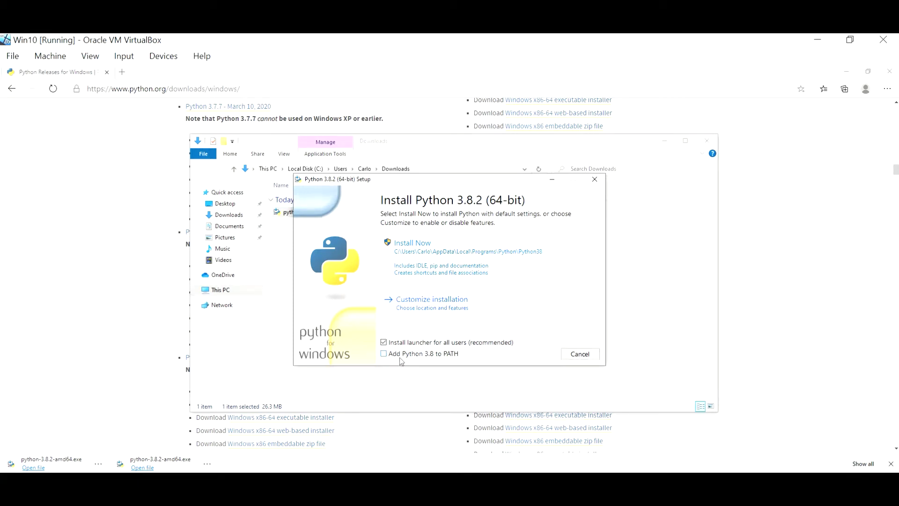
Tick 'Add Python 3.8 to PATH' and view the Customize installation optional features.
click(384, 354)
click(384, 354)
click(463, 303)
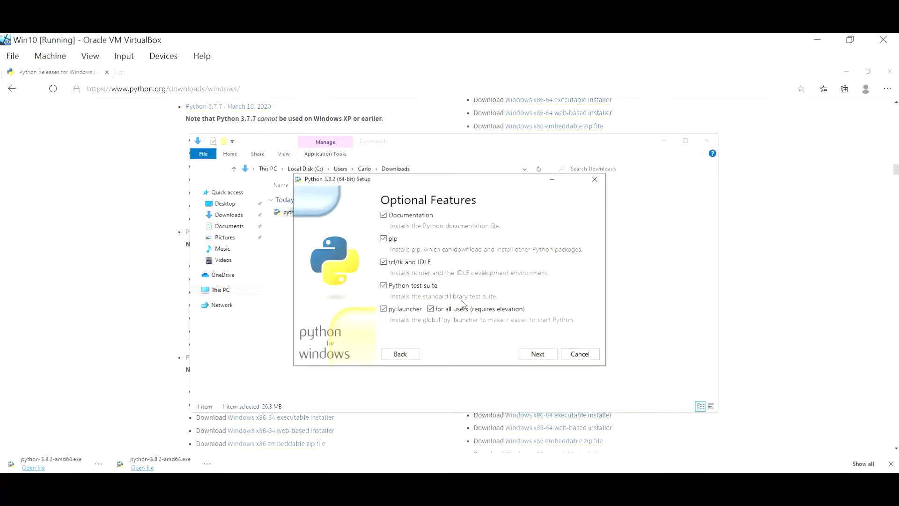
Go back, Install Now with default settings, approve the UAC prompt, and close after success.
click(402, 354)
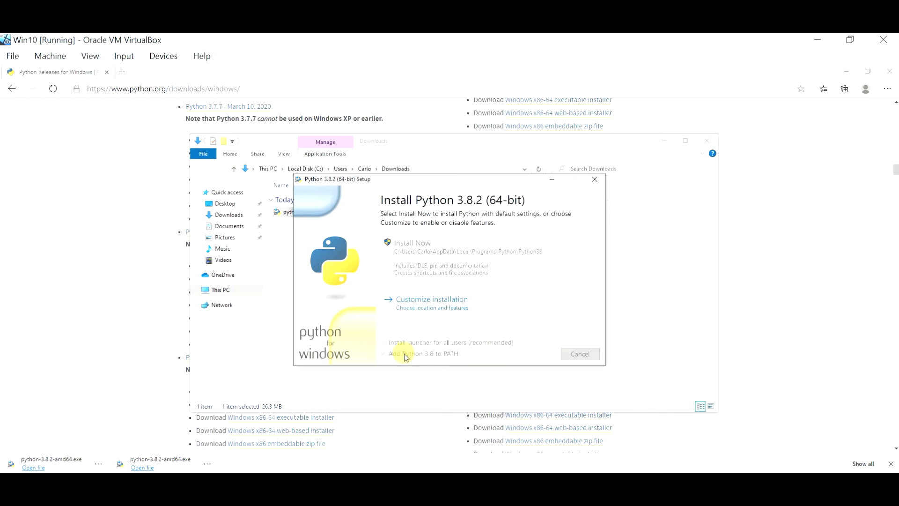
click(434, 251)
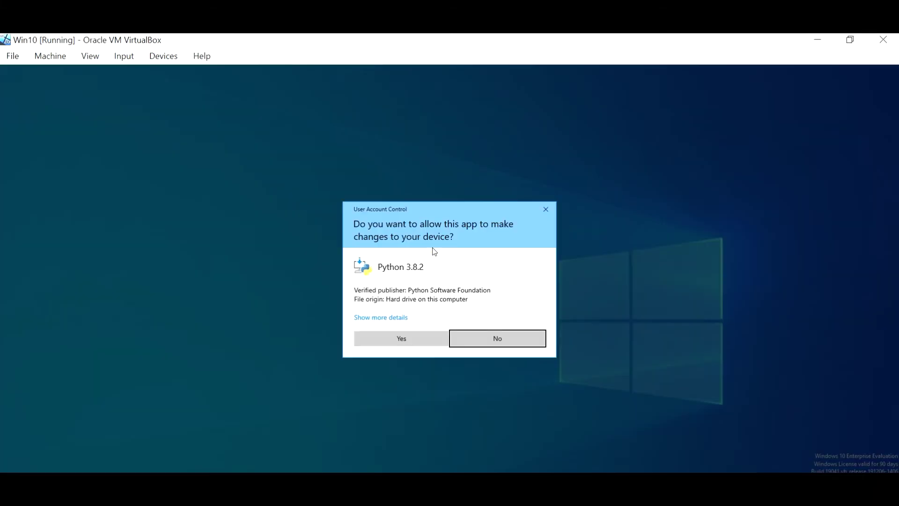
click(406, 345)
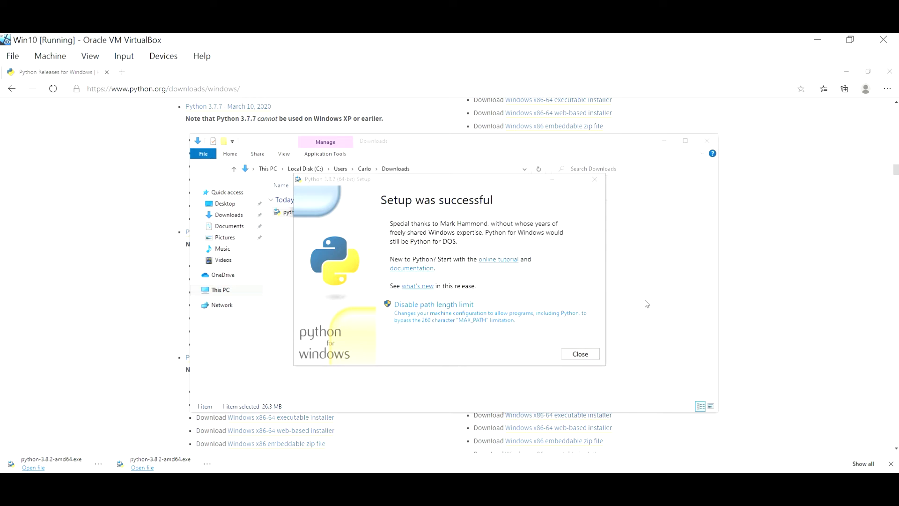
click(580, 354)
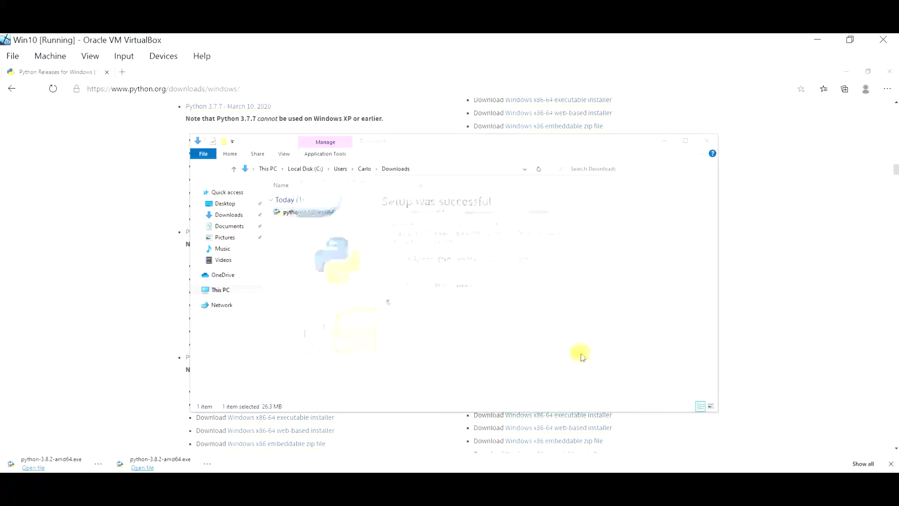
Close the Downloads window and start Python 3.8 (64-bit) from a Start search for 'py'.
click(708, 141)
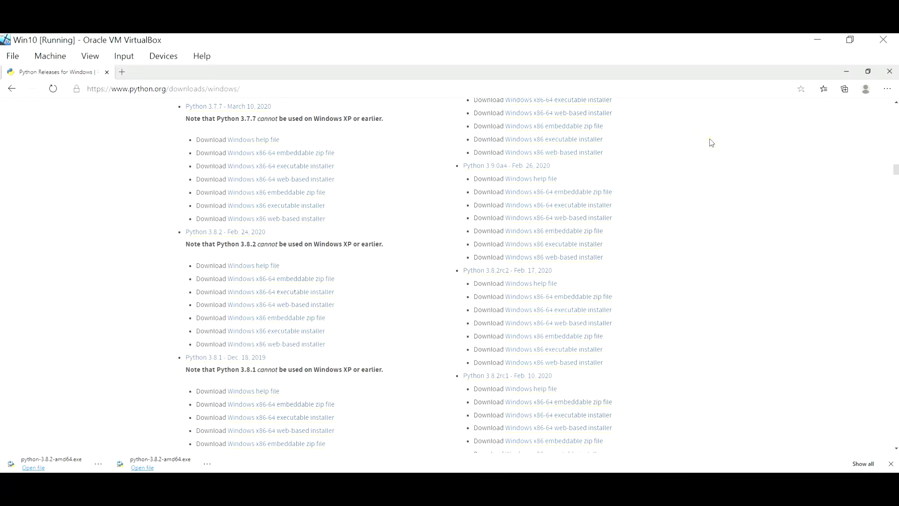
key(super)
text(py)
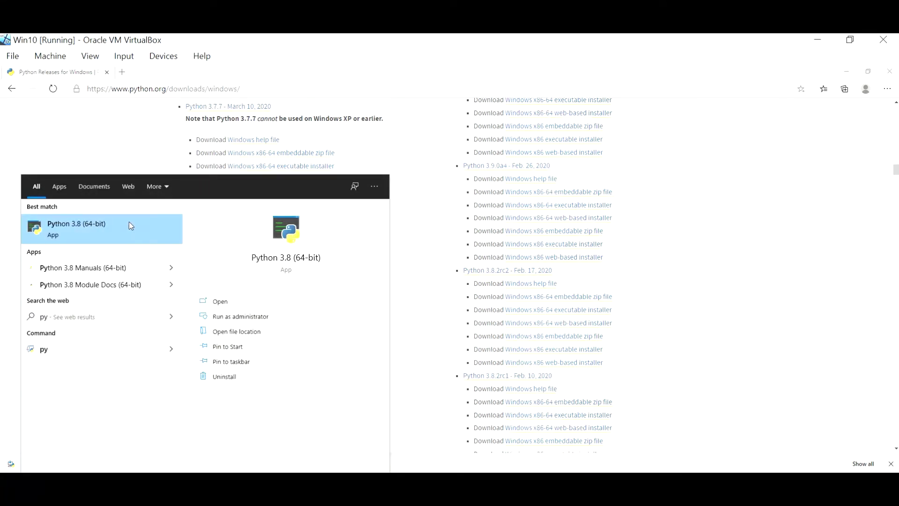
click(130, 225)
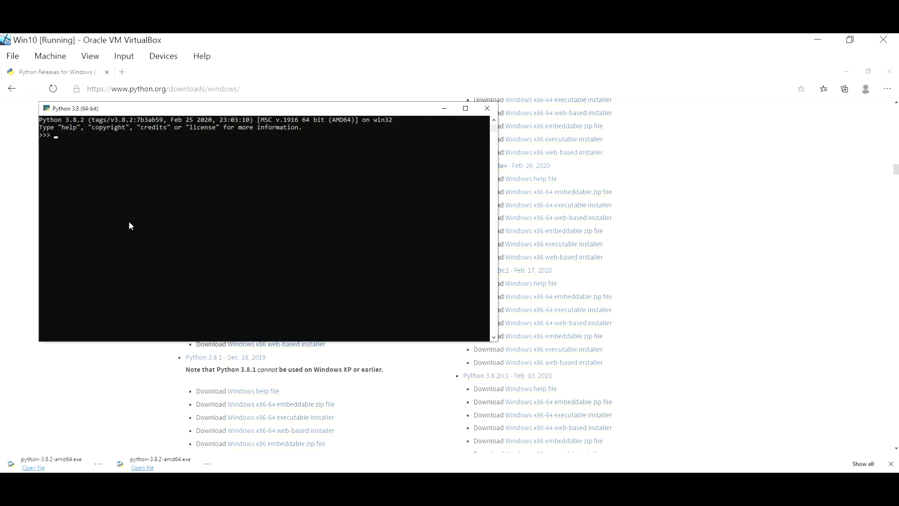
Enter a = 1, b = 2 and print("c = ", a*b) to output c = 2, then close the console.
text(a = 1)
key(Return)
text(b = 2)
key(Return)
text(print("c = ", a*b))
key(Return)
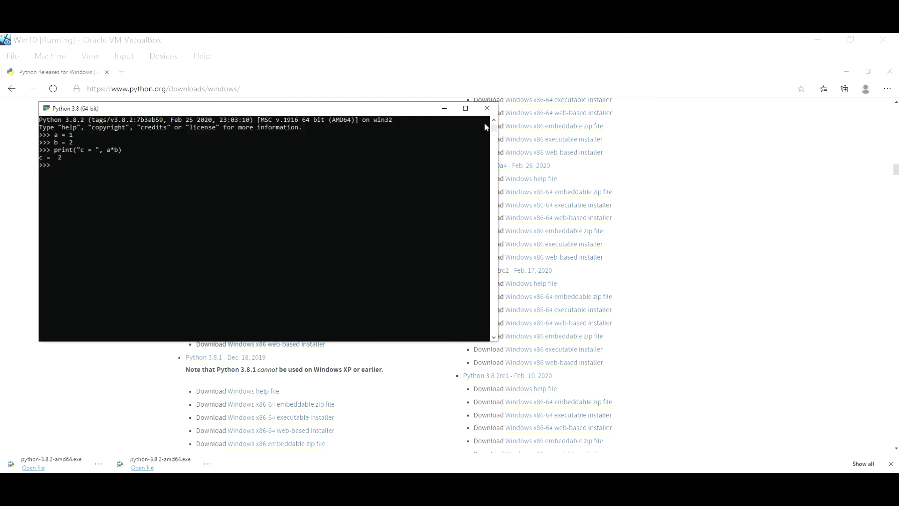
click(486, 108)
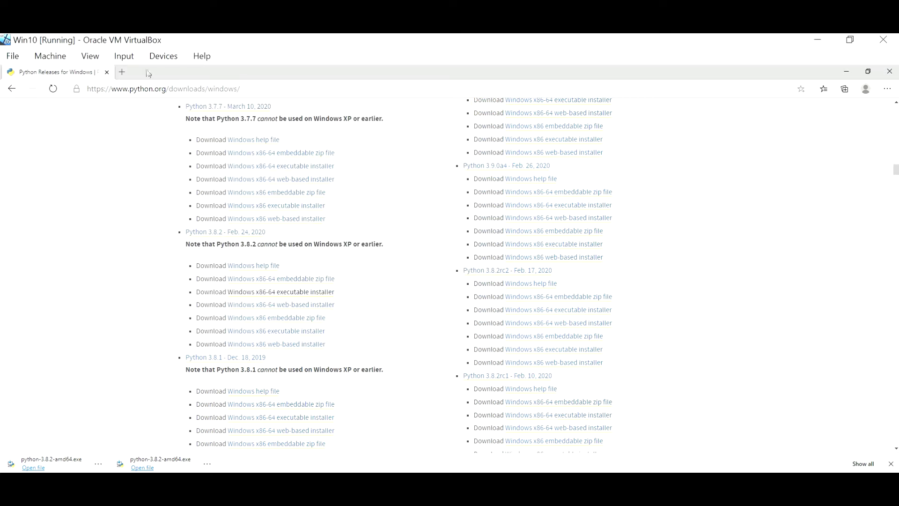
Search the web for 'pycharm' from the Edge address bar.
click(268, 90)
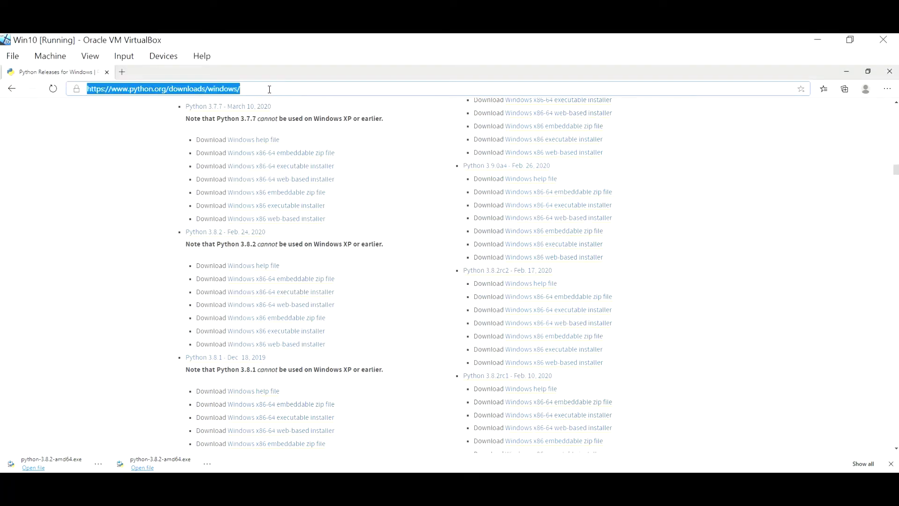
text(pycha)
text(r)
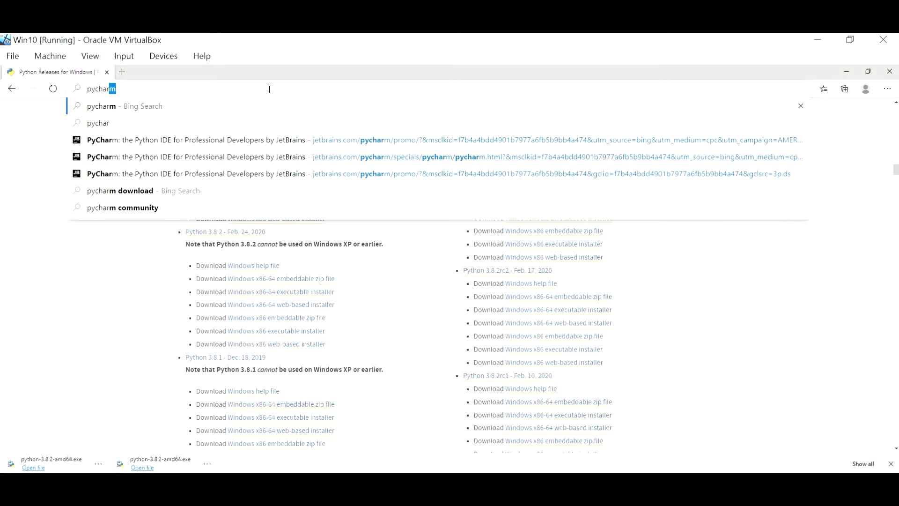
key(Return)
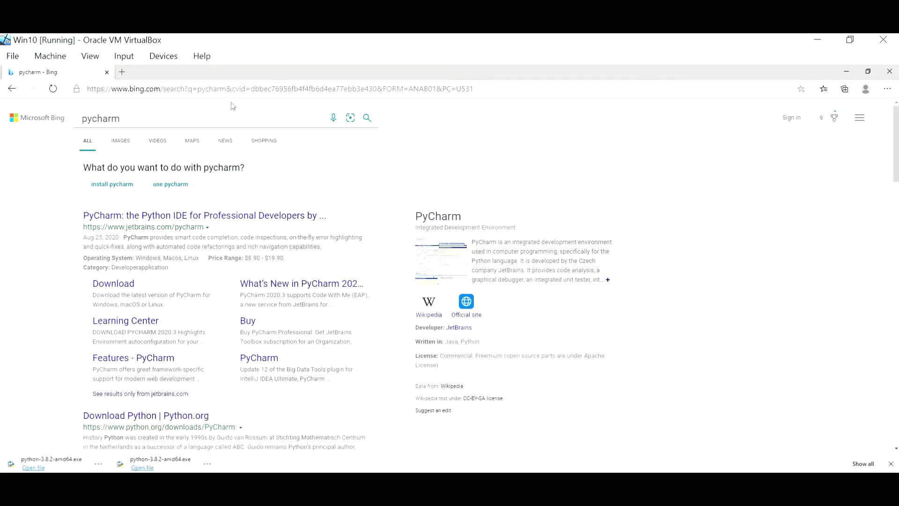
Open the JetBrains PyCharm result, dismiss the Academy promo banner, and go to Download PyCharm.
click(239, 218)
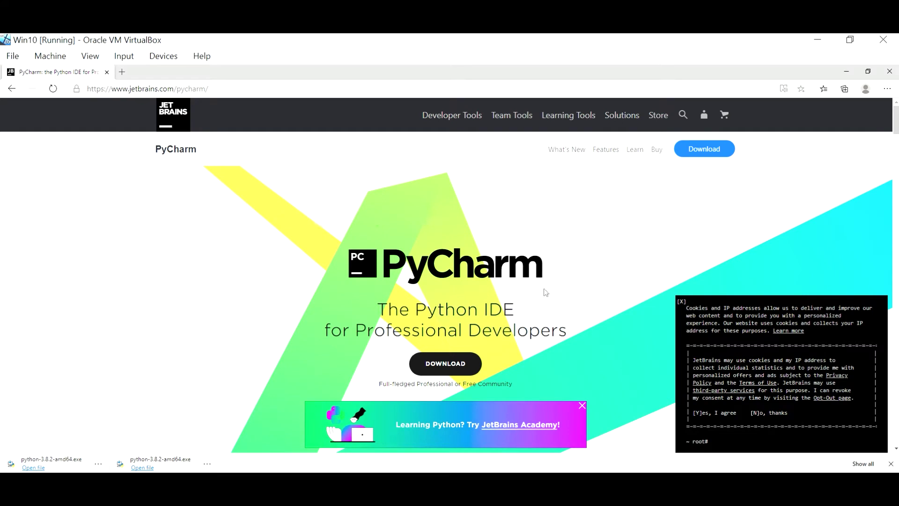
scroll(546, 292, down, 1)
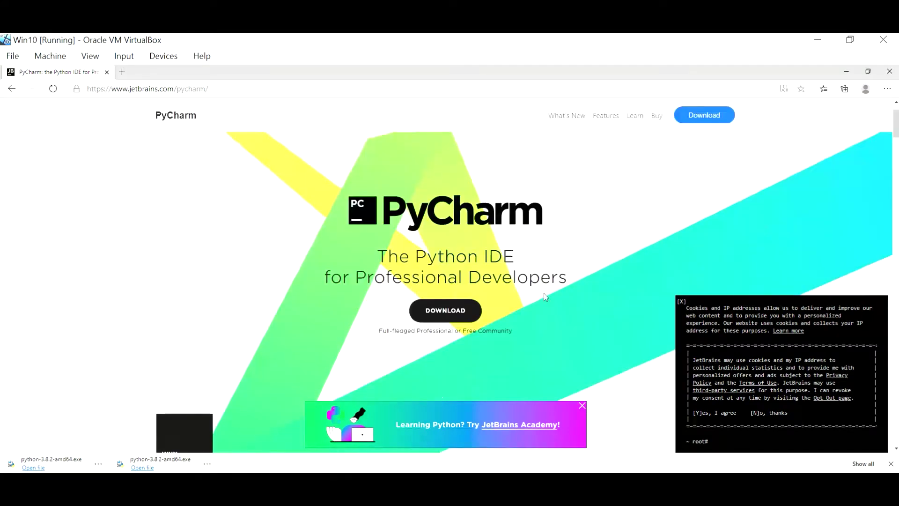
click(582, 405)
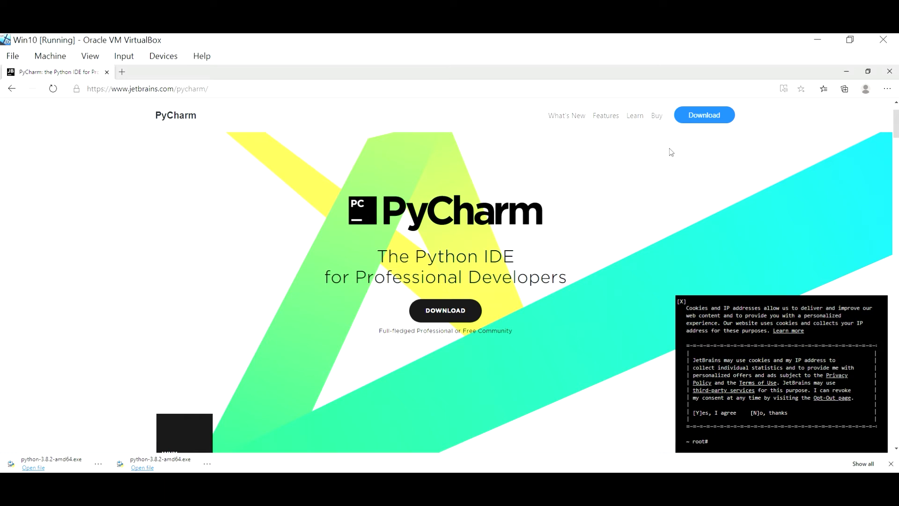
click(696, 118)
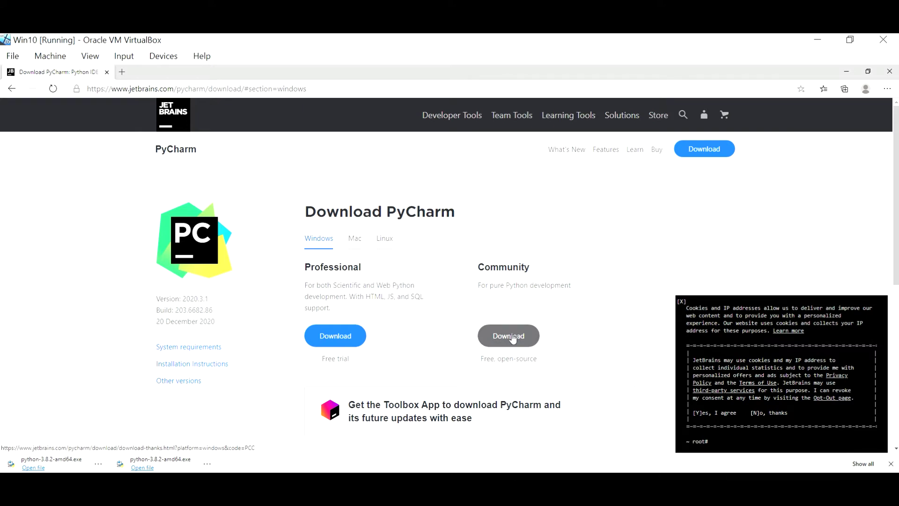
click(512, 336)
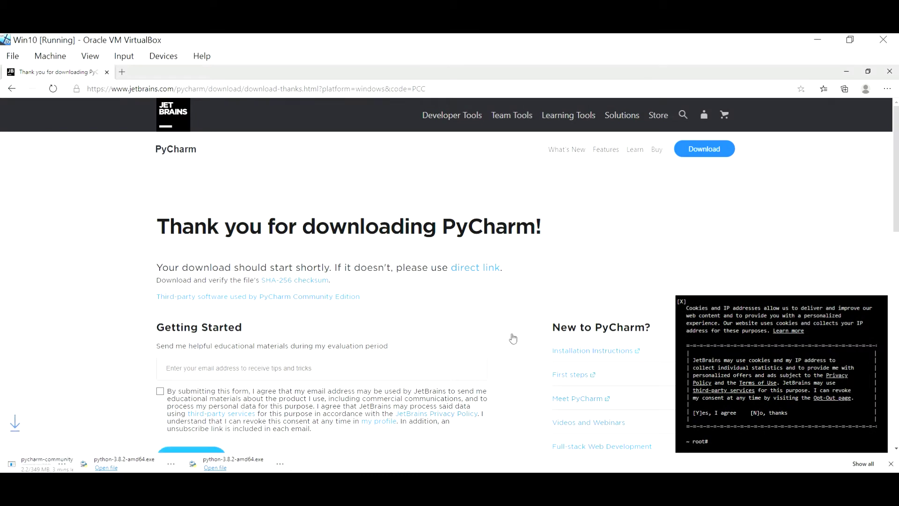
scroll(513, 338, down, 2)
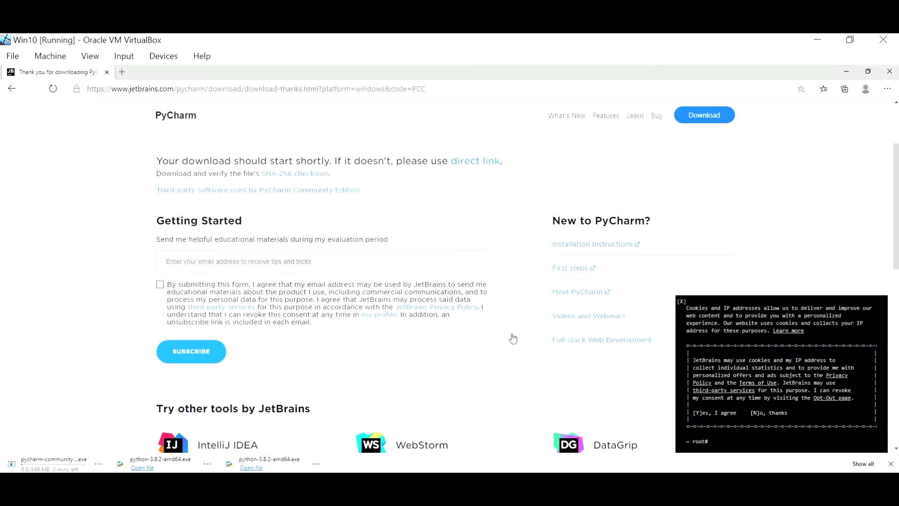
scroll(513, 338, down, 3)
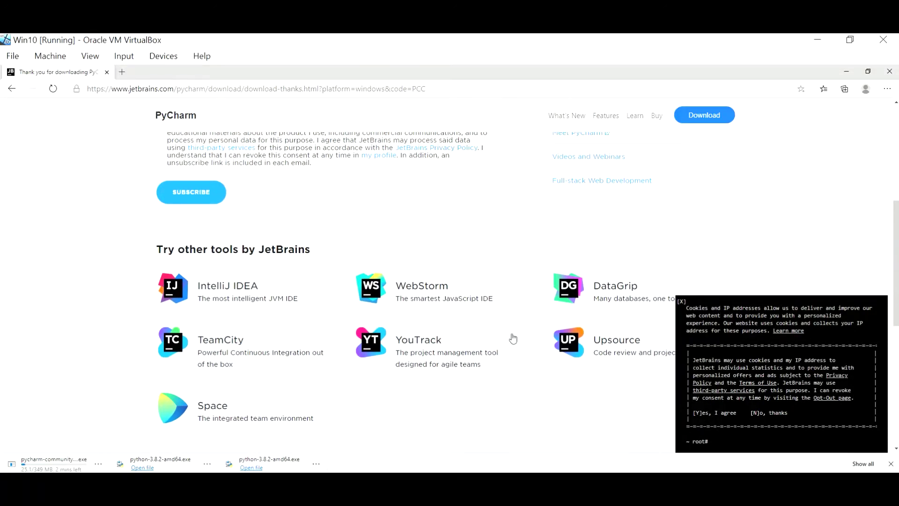
scroll(513, 338, up, 4)
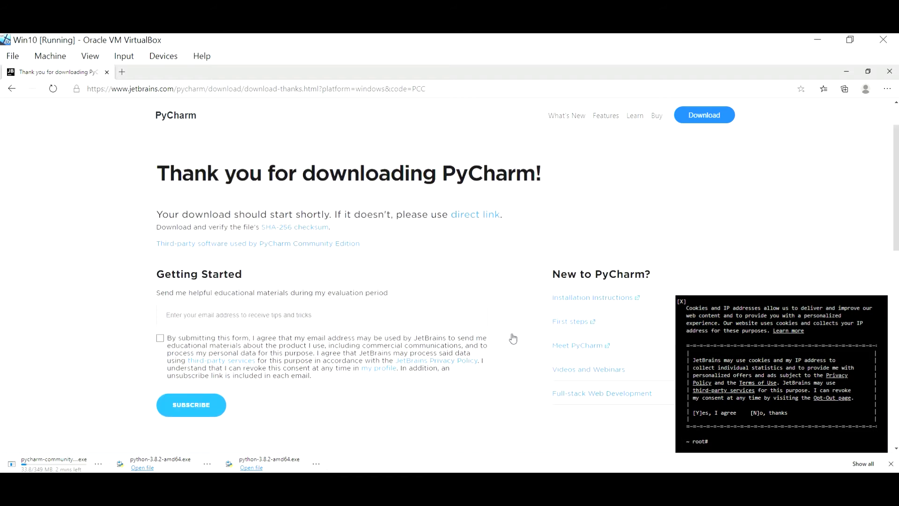
scroll(513, 338, down, 1)
scroll(513, 338, up, 1)
scroll(513, 338, up, 1)
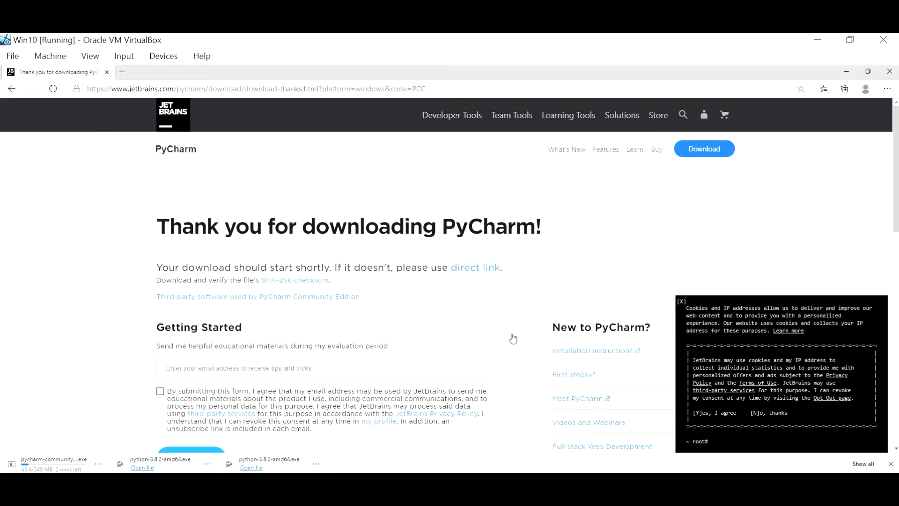
scroll(513, 338, down, 6)
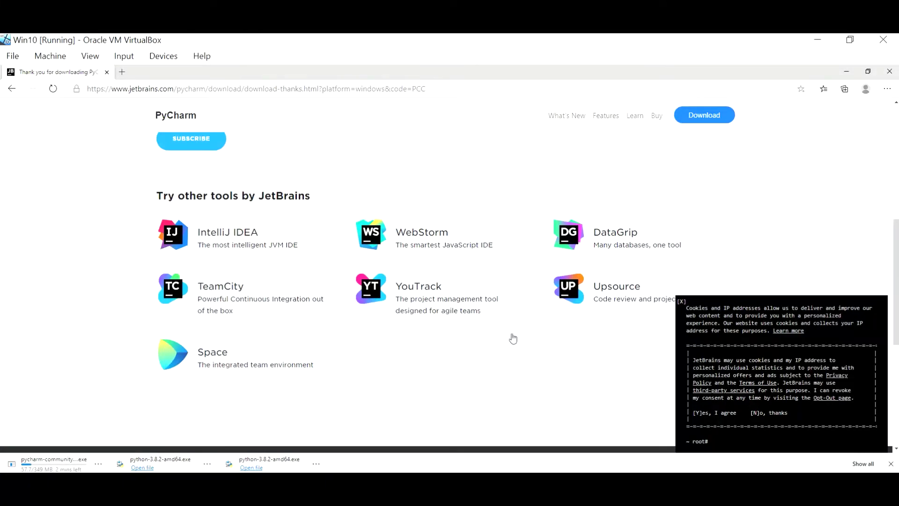
scroll(513, 338, up, 4)
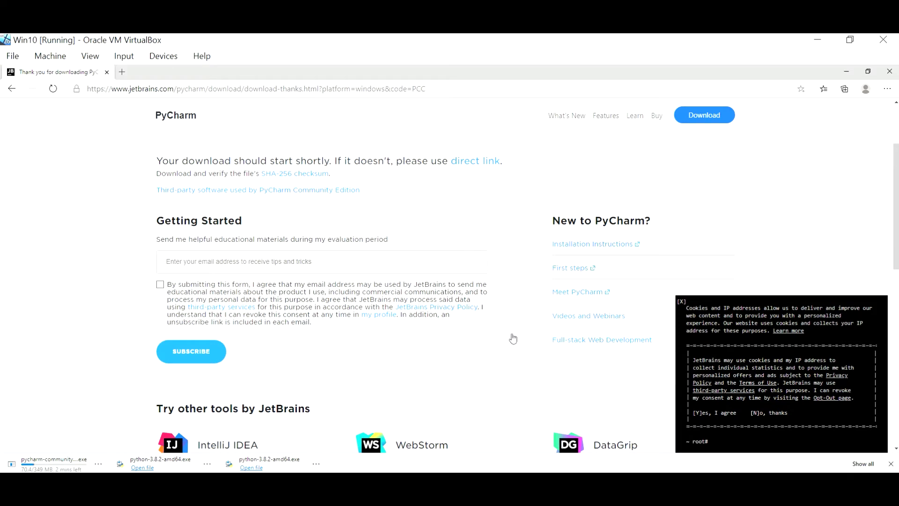
scroll(513, 338, up, 2)
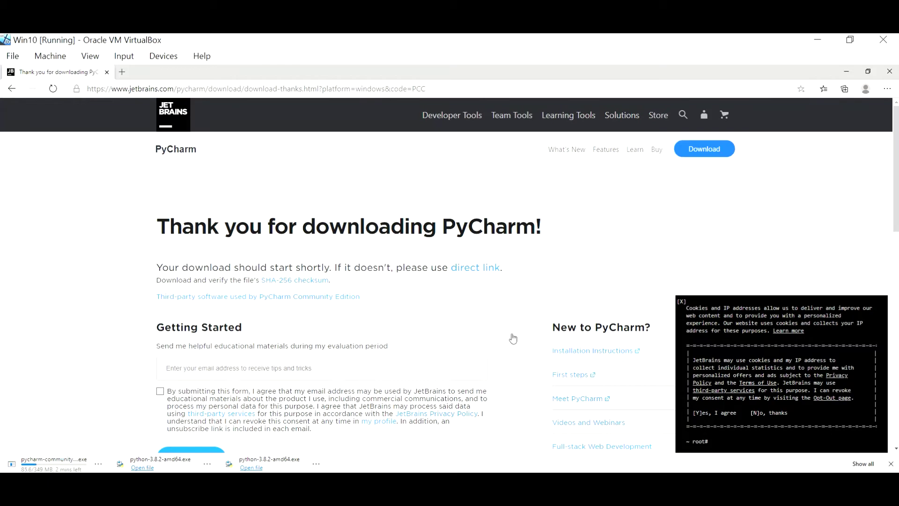
scroll(513, 338, down, 1)
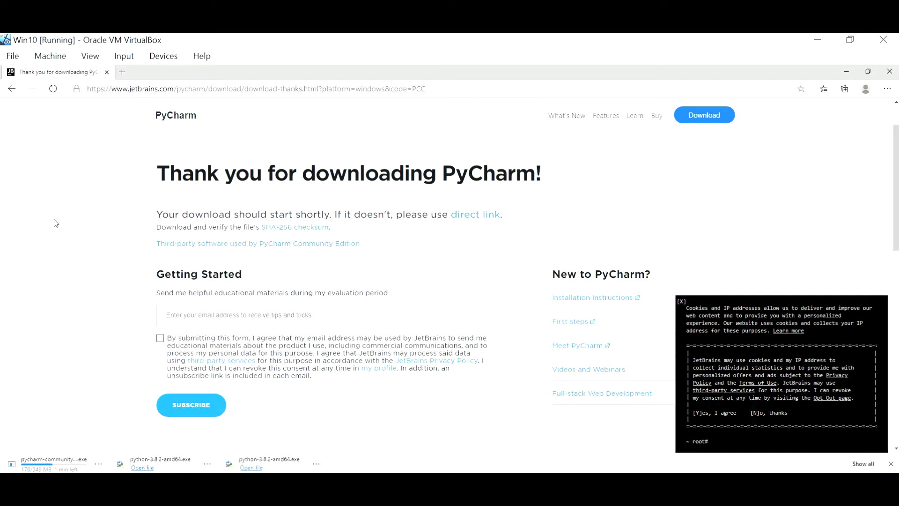
scroll(56, 223, up, 1)
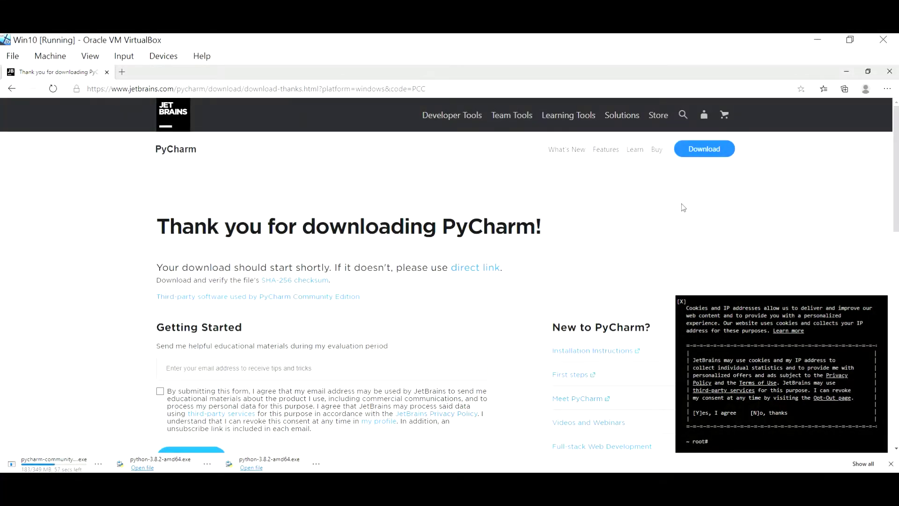
scroll(683, 207, down, 2)
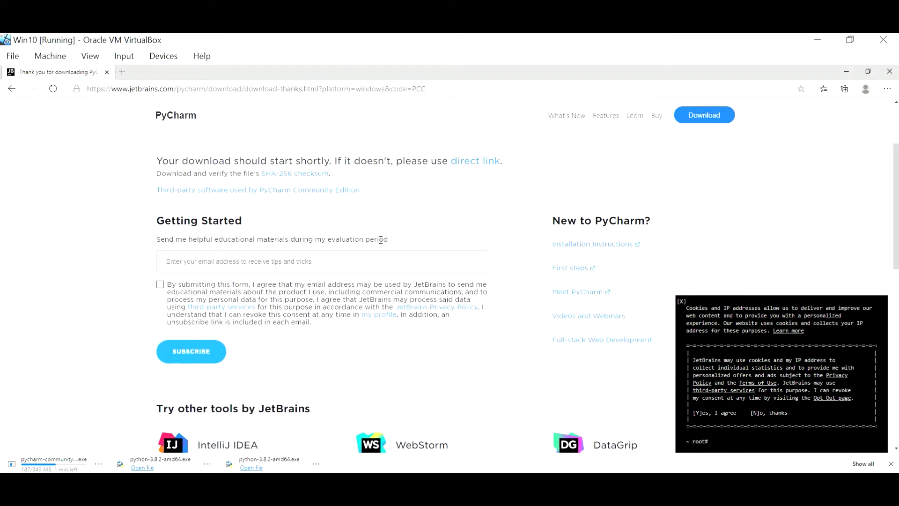
scroll(383, 257, up, 2)
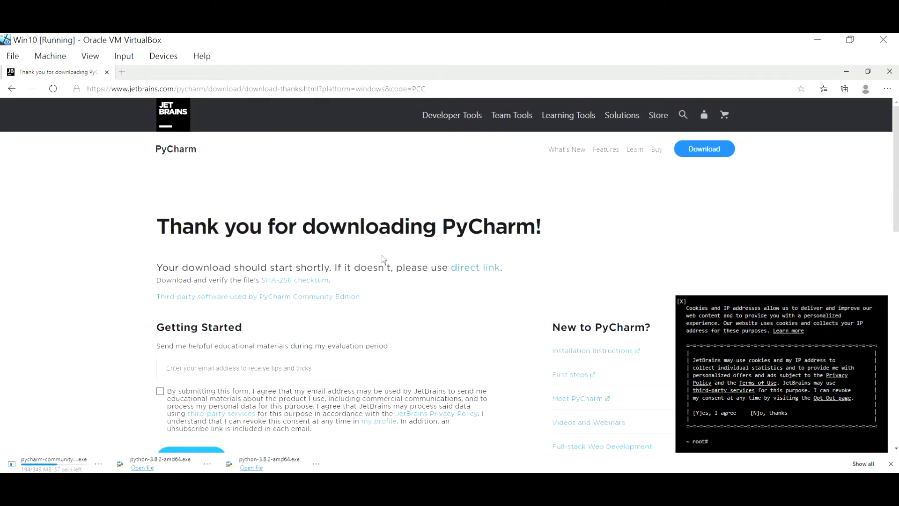
scroll(316, 351, down, 6)
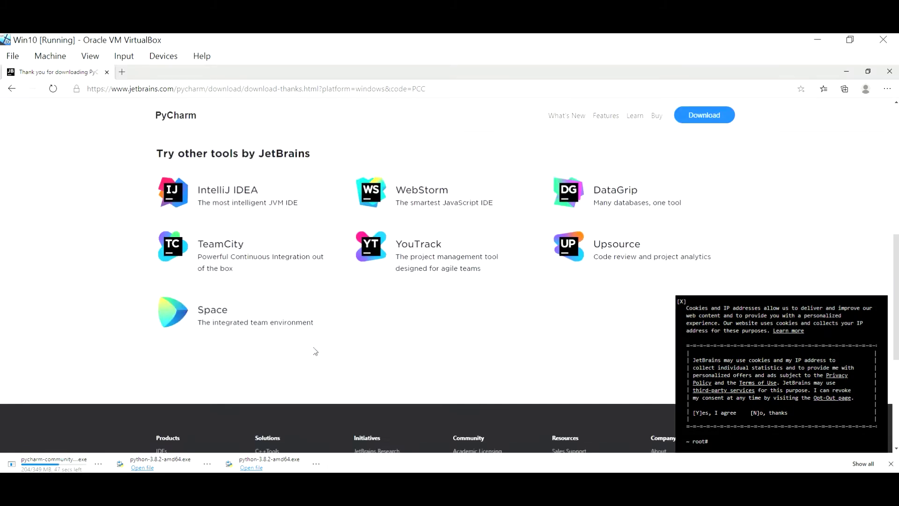
scroll(315, 351, down, 4)
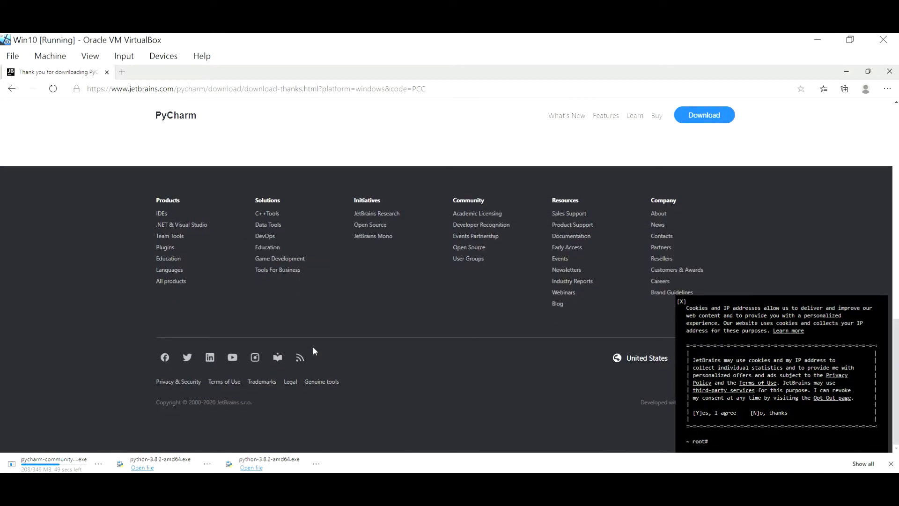
Start a second download of the free PyCharm Community edition from the JetBrains download page.
click(708, 115)
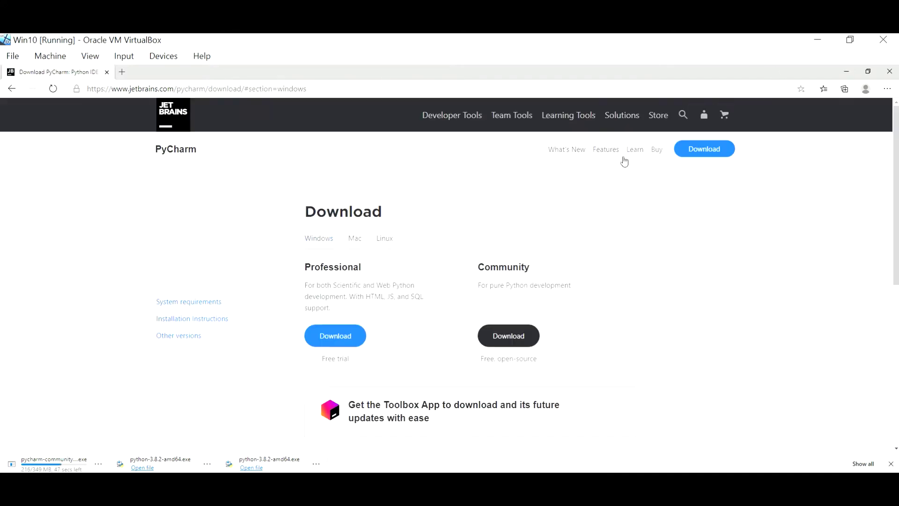
scroll(466, 317, down, 2)
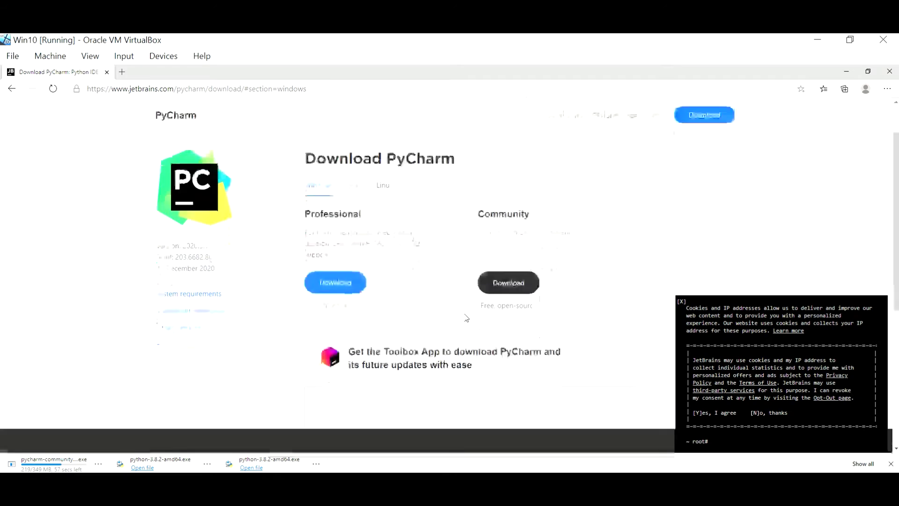
click(511, 288)
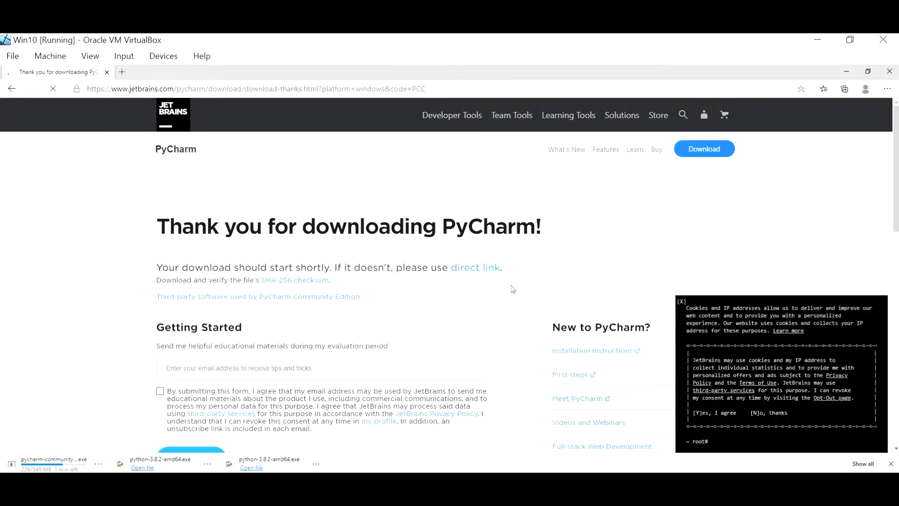
Dismiss the JetBrains cookie consent notice.
scroll(512, 289, down, 2)
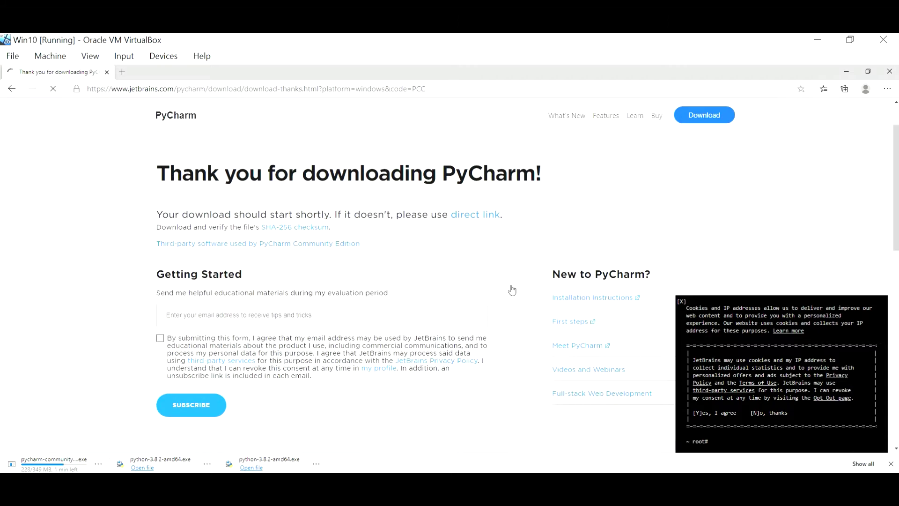
click(681, 303)
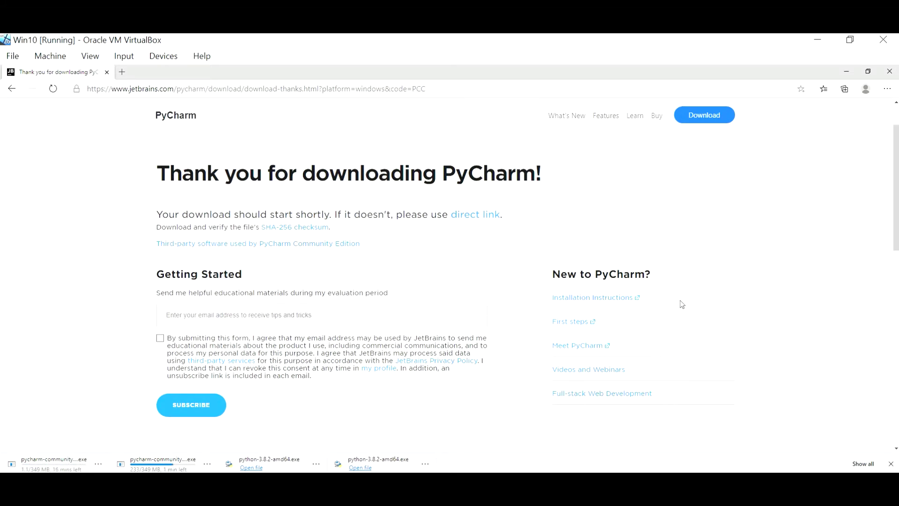
scroll(682, 304, down, 1)
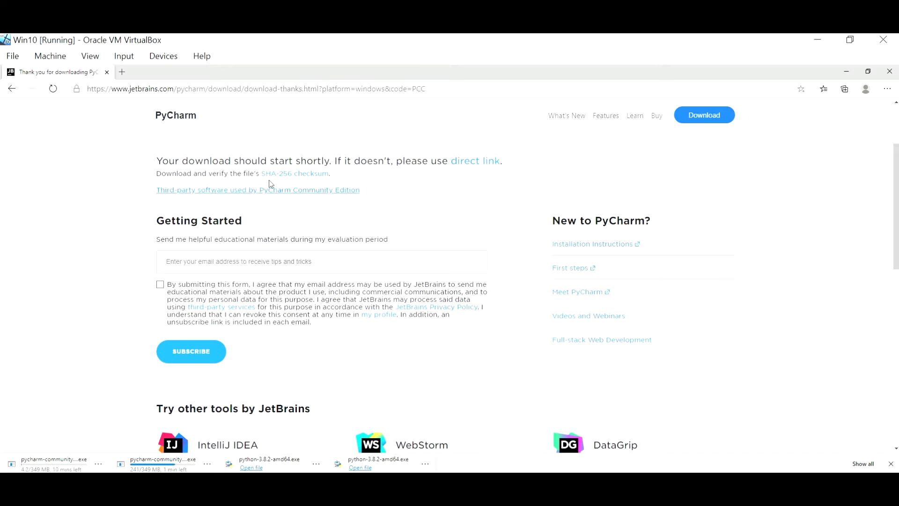
scroll(364, 175, up, 1)
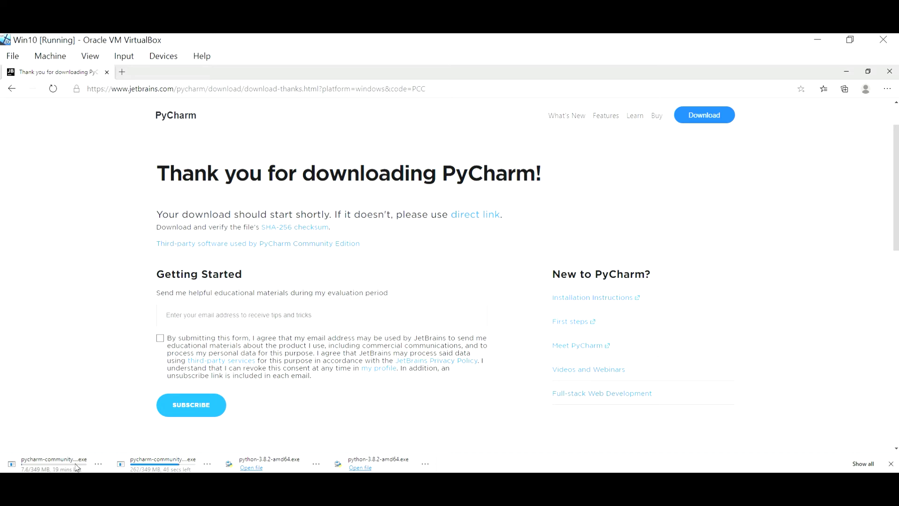
Pause the slow first PyCharm download and show the finished installer in its Downloads folder.
click(98, 463)
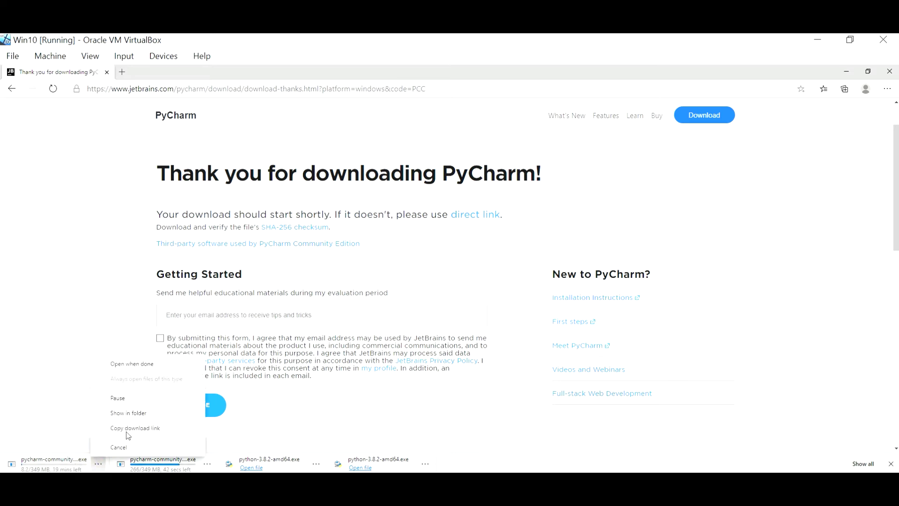
click(129, 397)
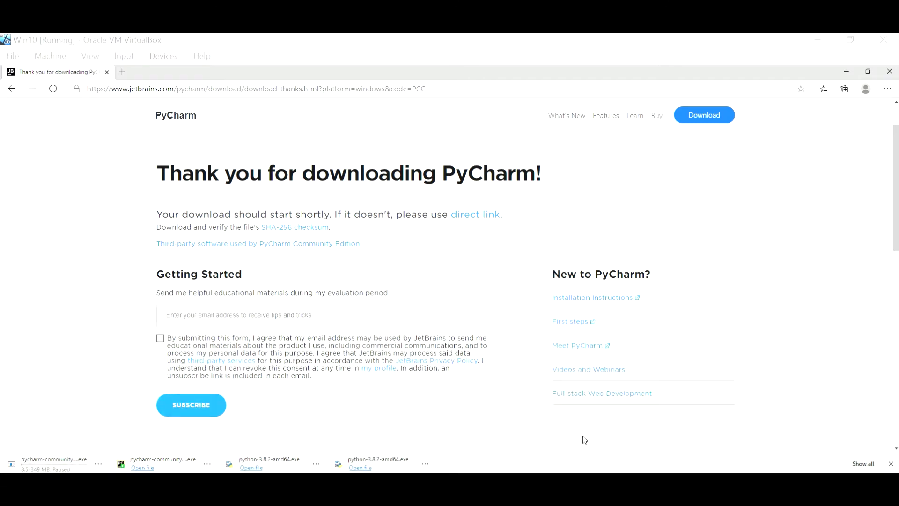
right_click(181, 466)
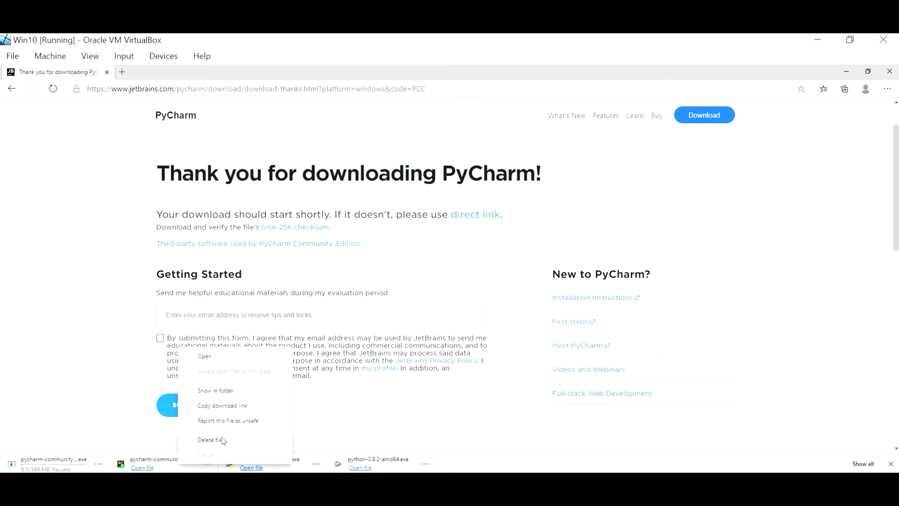
click(222, 391)
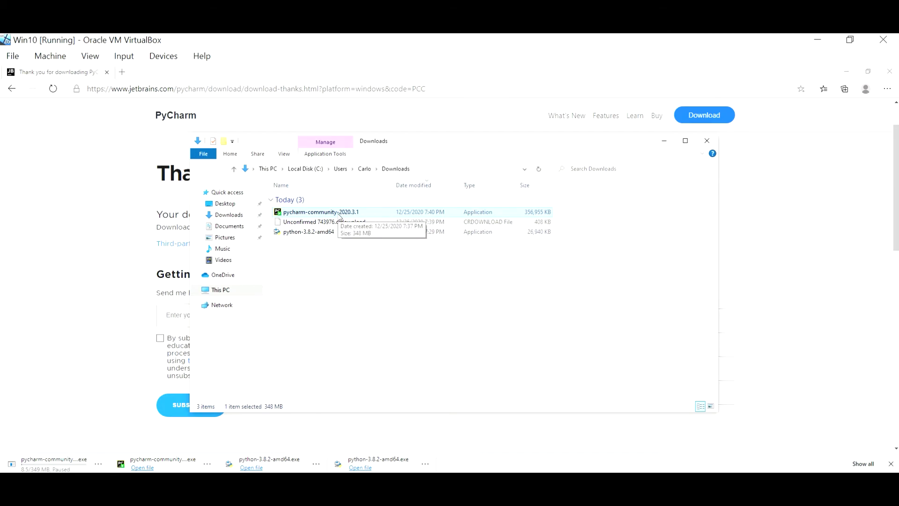
Launch the PyCharm Community installer and keep the default install location.
double_click(340, 216)
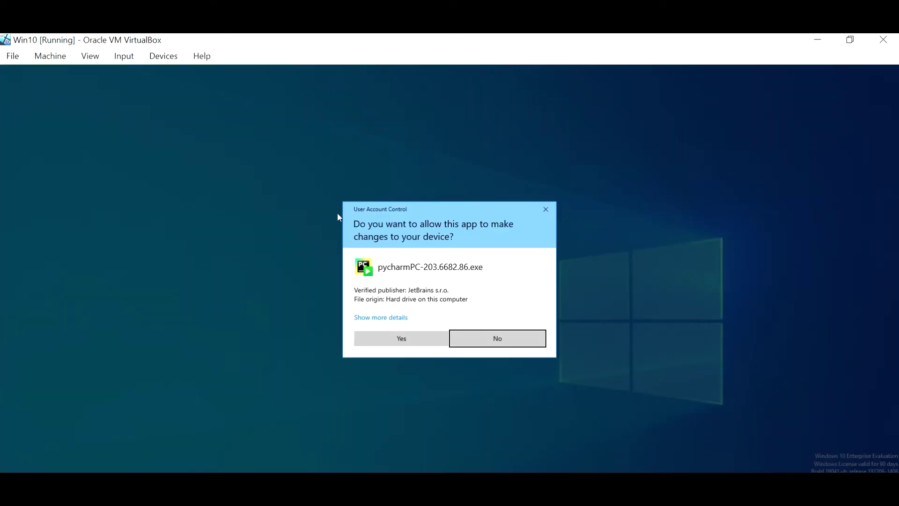
click(400, 341)
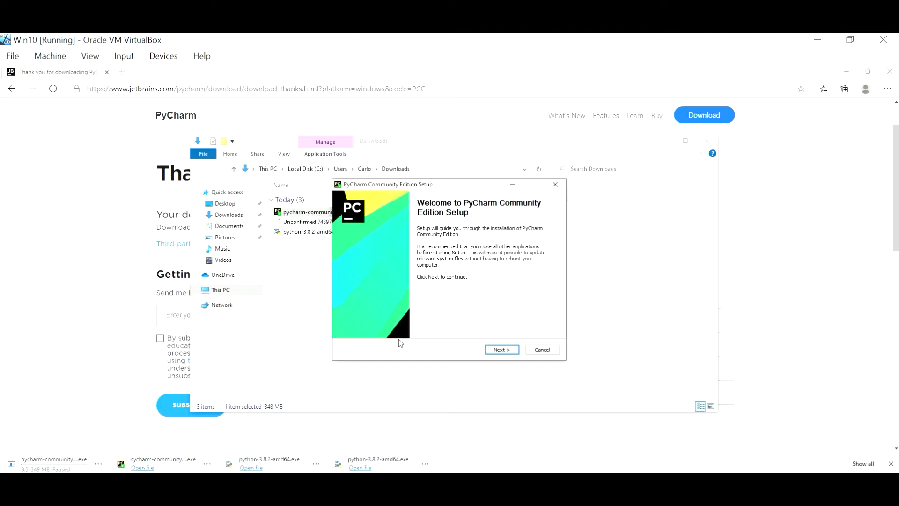
click(505, 350)
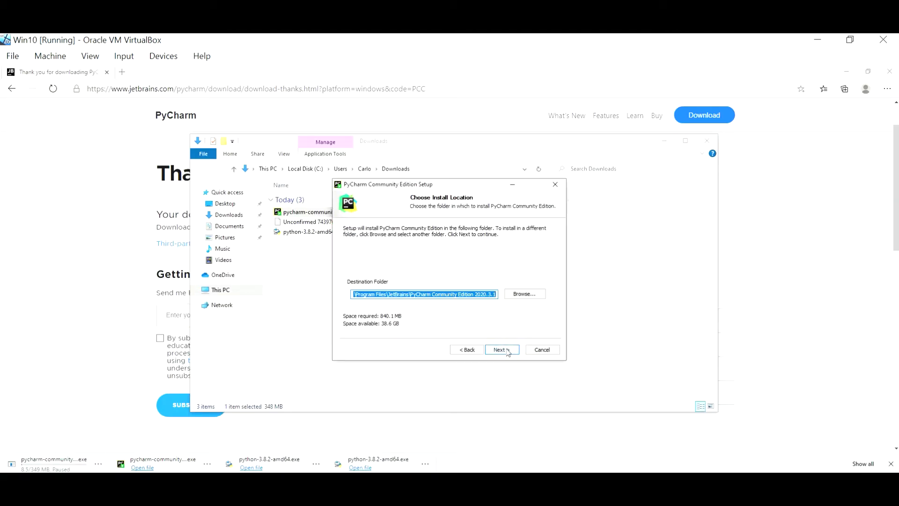
click(520, 296)
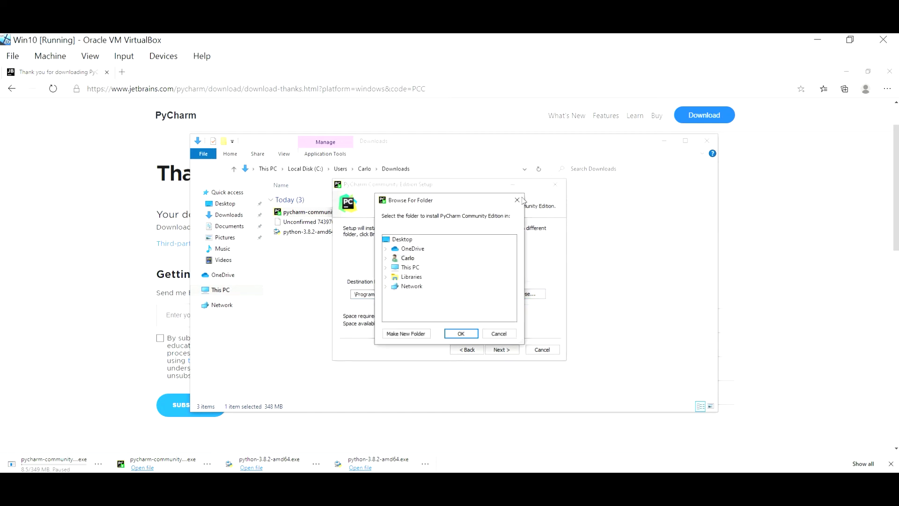
click(517, 200)
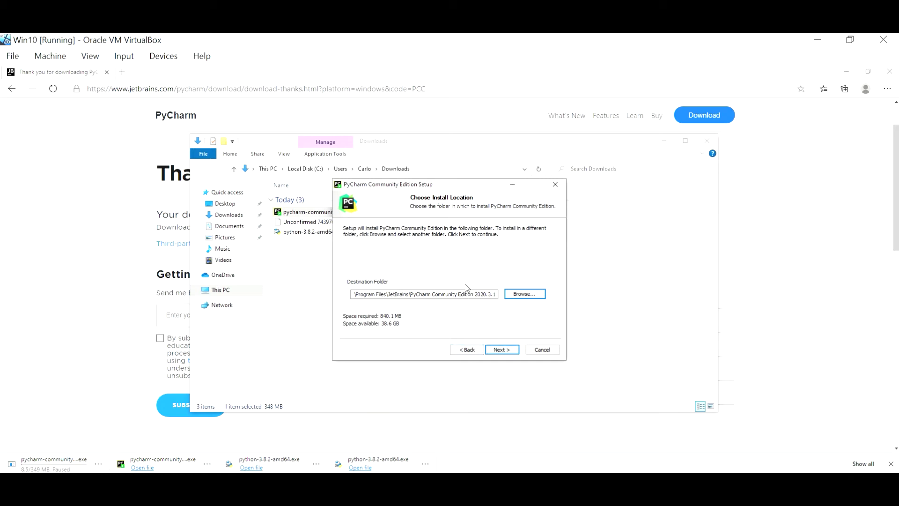
click(501, 350)
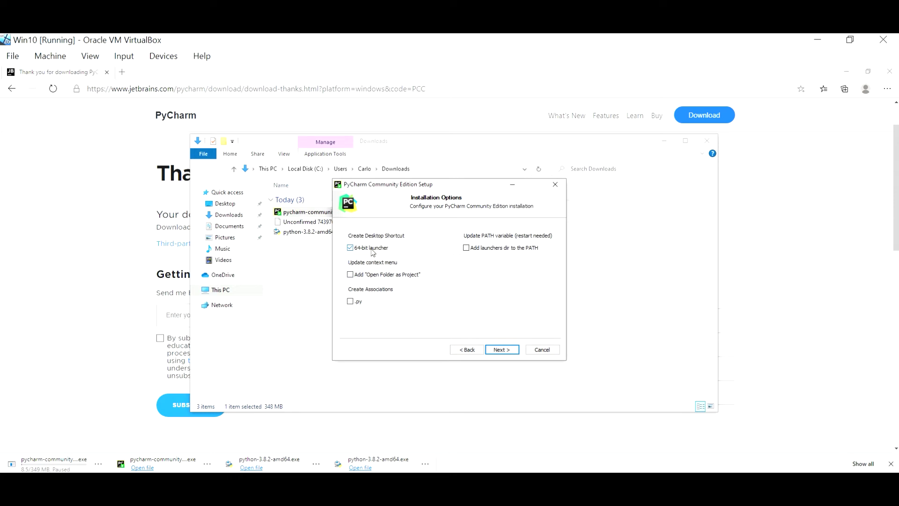
Associate .py files with PyCharm, install under the JetBrains Start Menu folder, and finish setup.
click(350, 304)
click(500, 352)
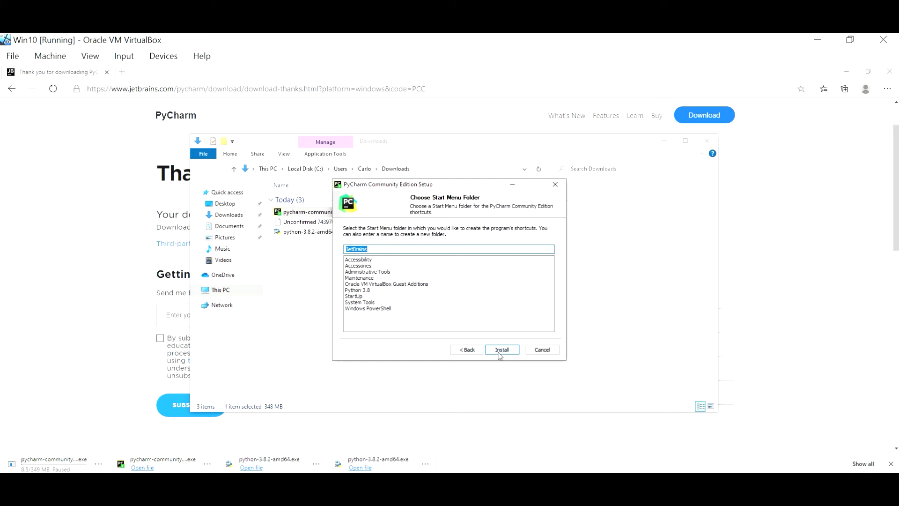
click(500, 355)
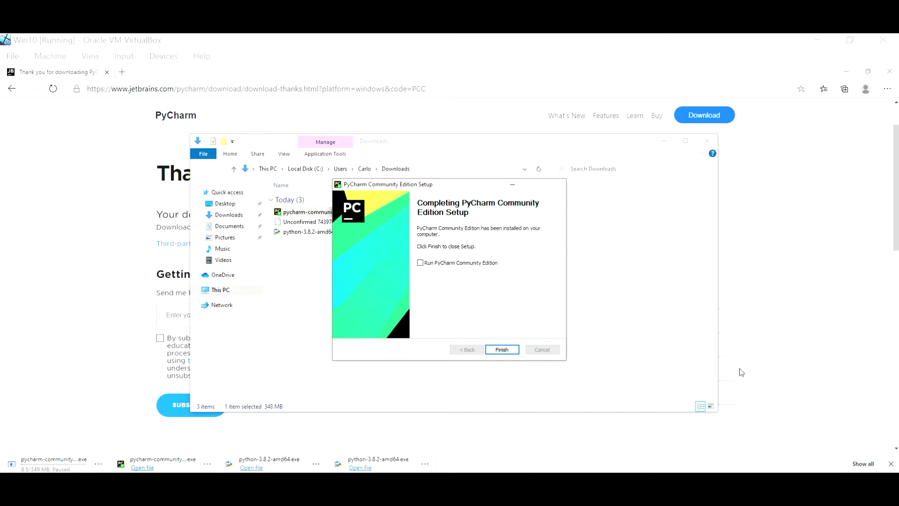
click(439, 266)
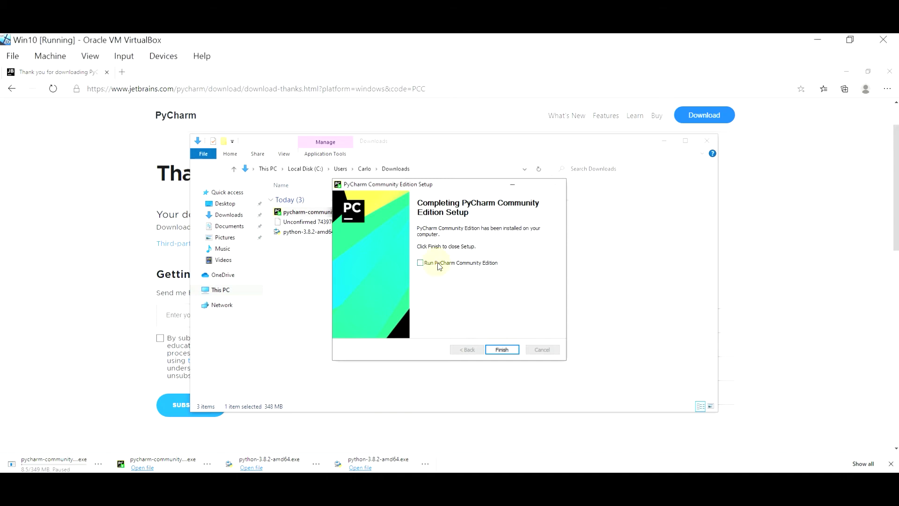
click(504, 349)
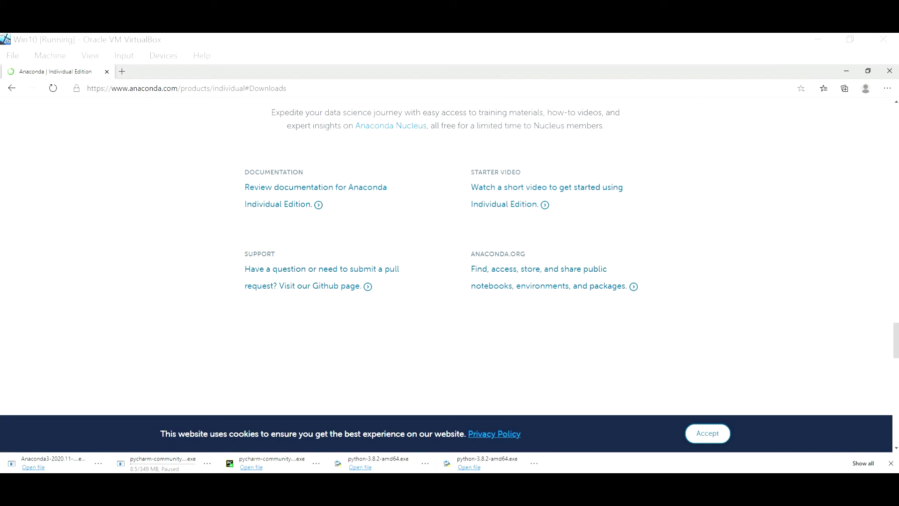
Go to anaconda.com and open its Anaconda installers downloads through Get Started.
click(456, 90)
text(anaconda.com)
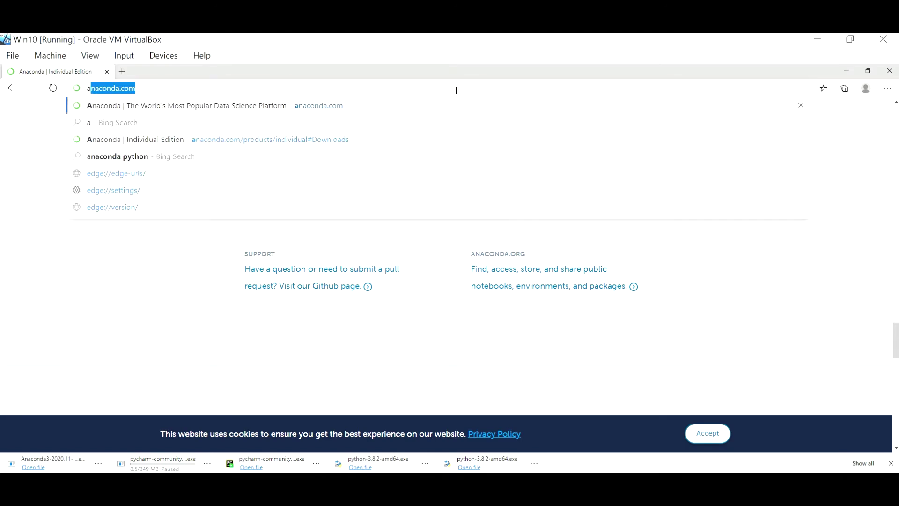
key(Return)
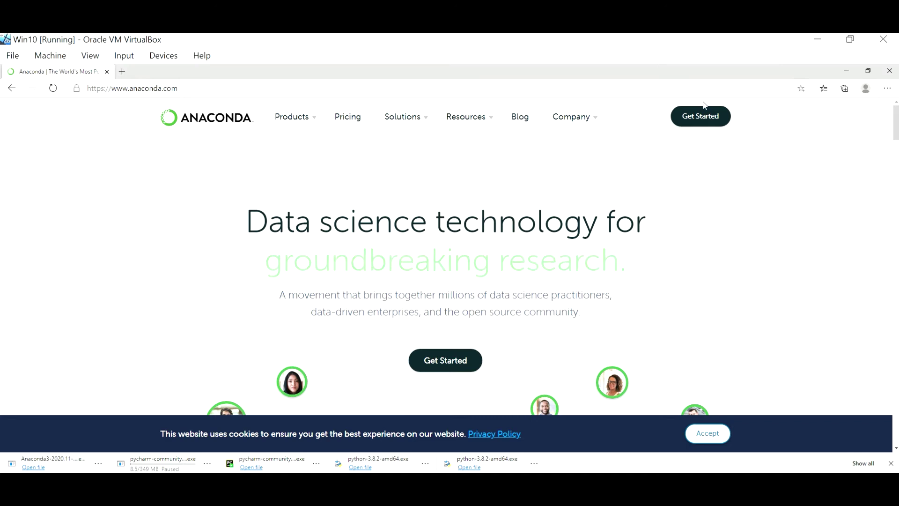
click(700, 117)
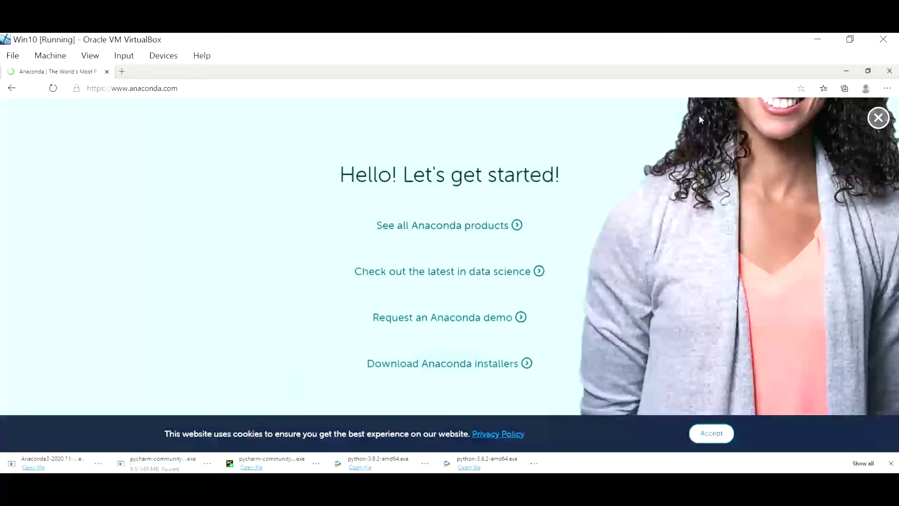
click(465, 363)
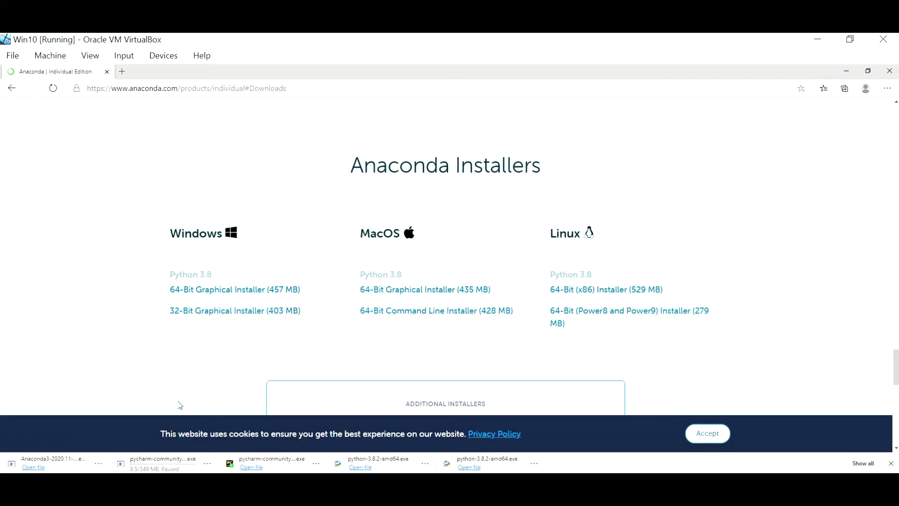
Launch the Anaconda3 2020.11 installer, accept the licence, and choose an All Users installation.
click(38, 468)
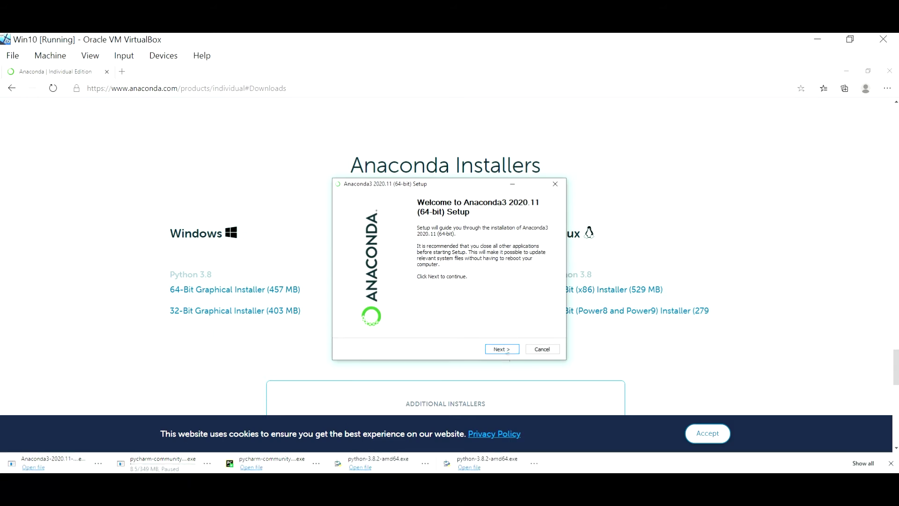
click(504, 349)
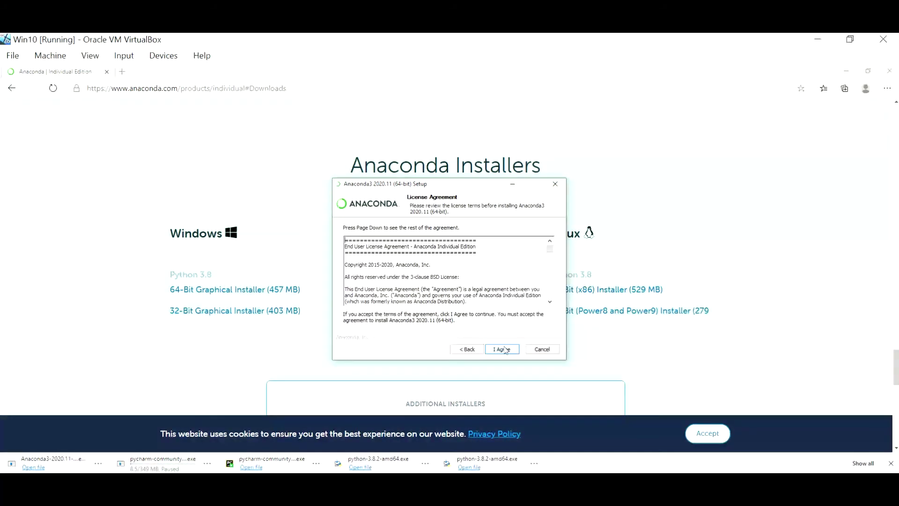
click(505, 349)
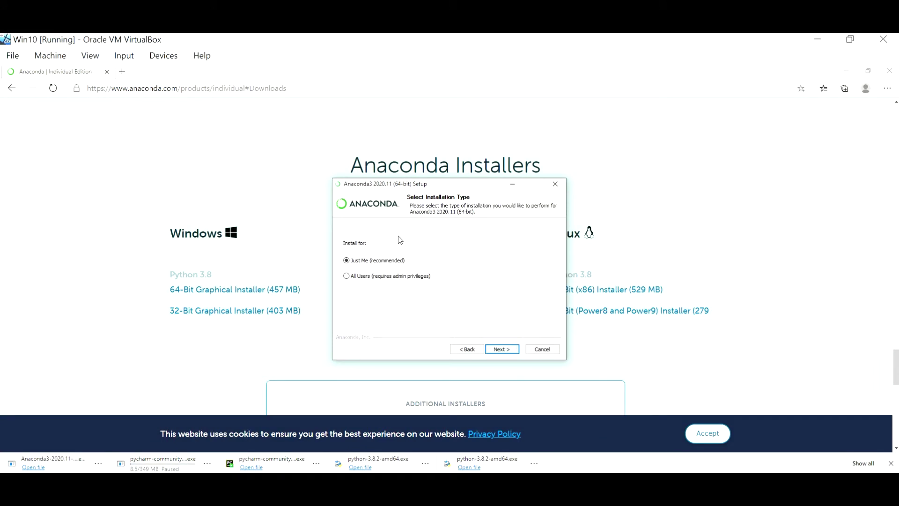
click(375, 277)
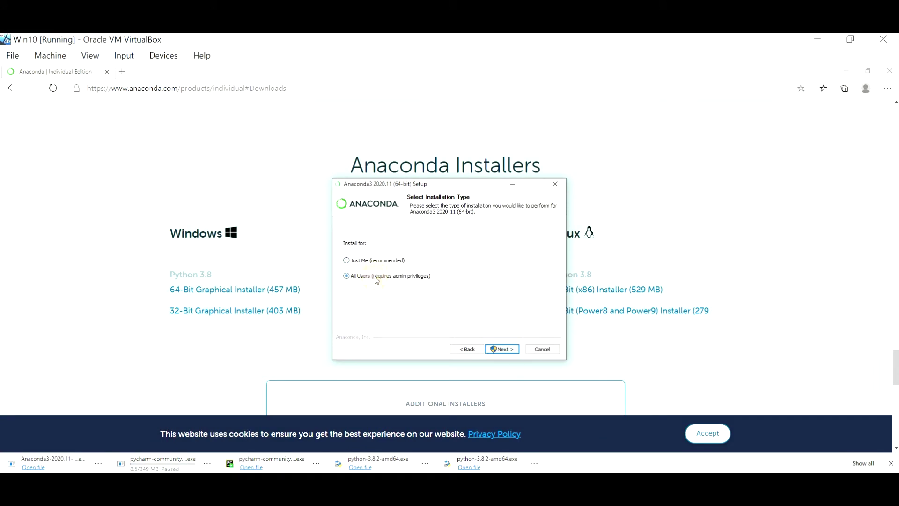
click(507, 349)
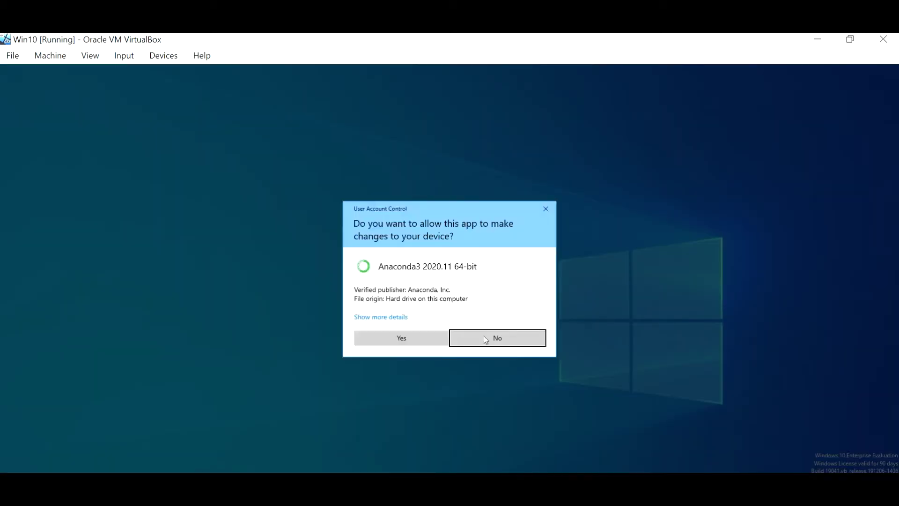
Keep the default C:\ProgramData\Anaconda3 location and leave 'Add to PATH' unchecked.
click(411, 336)
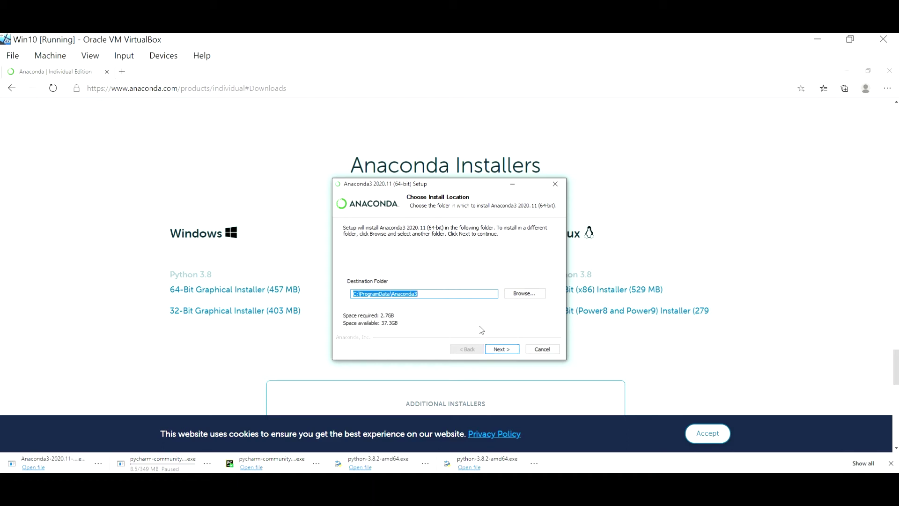
click(500, 352)
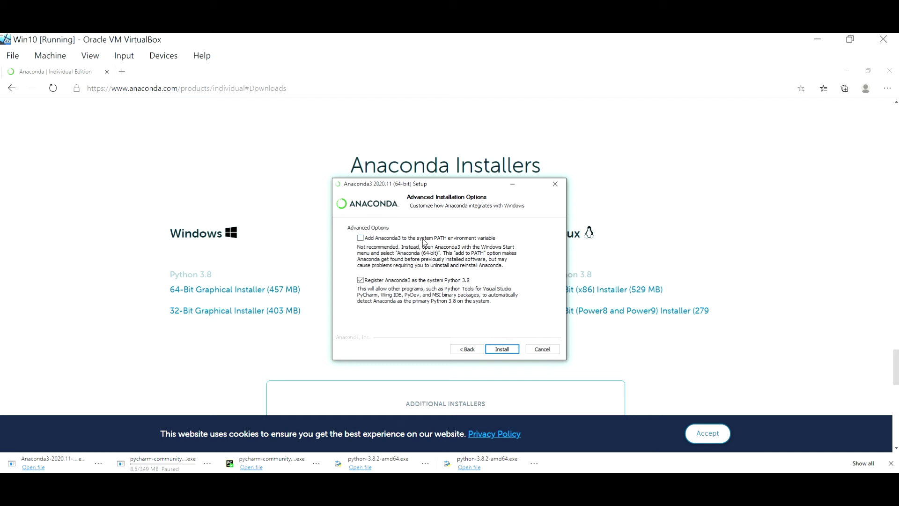
click(361, 238)
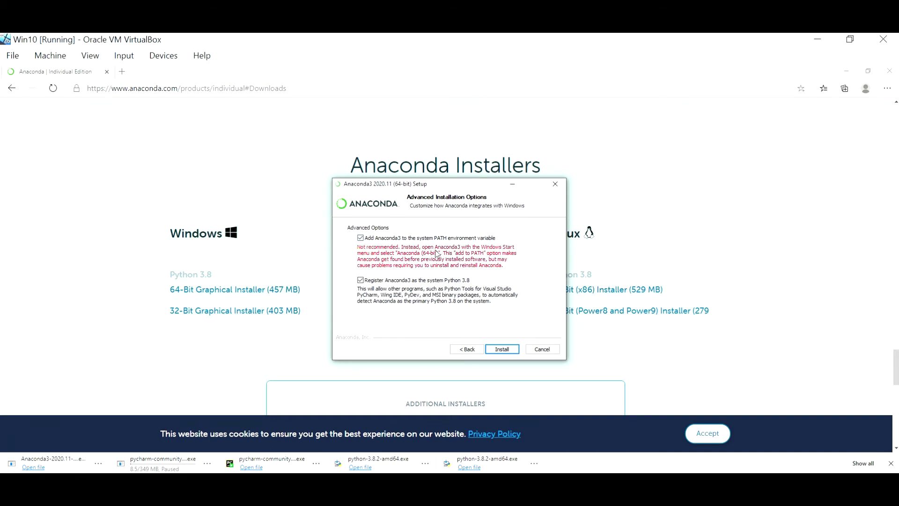
click(364, 239)
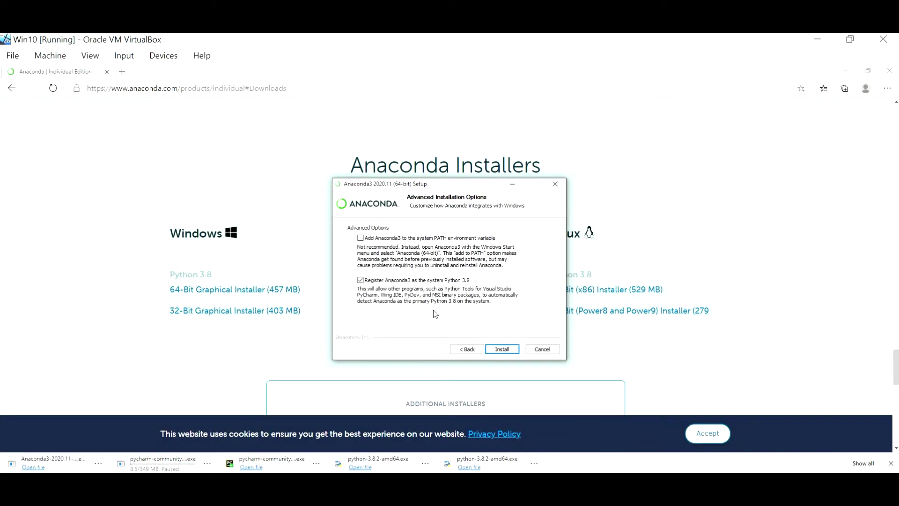
Install Anaconda and close the installer without opening the tutorial.
click(502, 349)
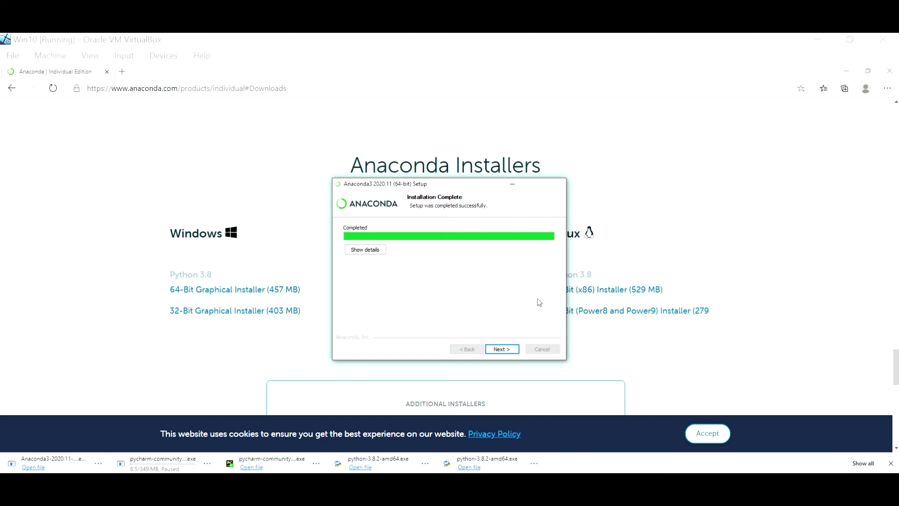
click(509, 350)
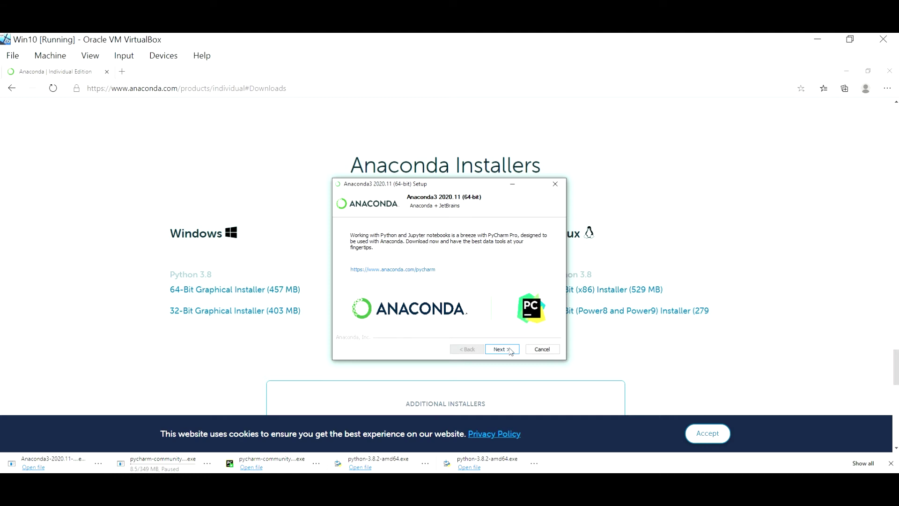
click(510, 350)
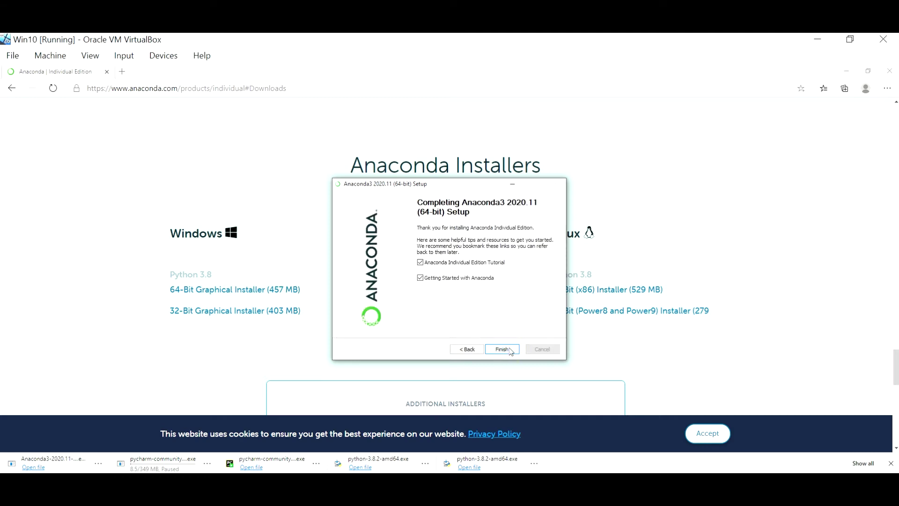
click(420, 262)
click(502, 350)
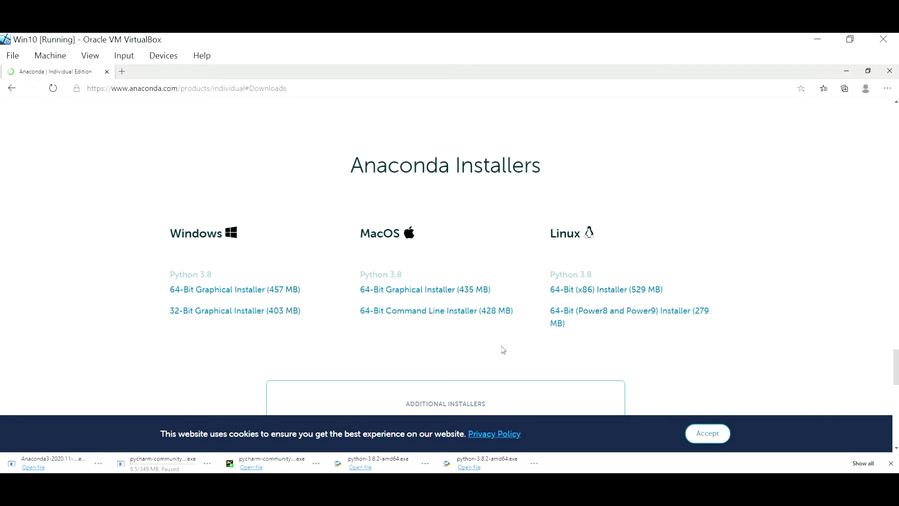
Find the Anaconda Prompt through Windows search and open it.
key(super+s)
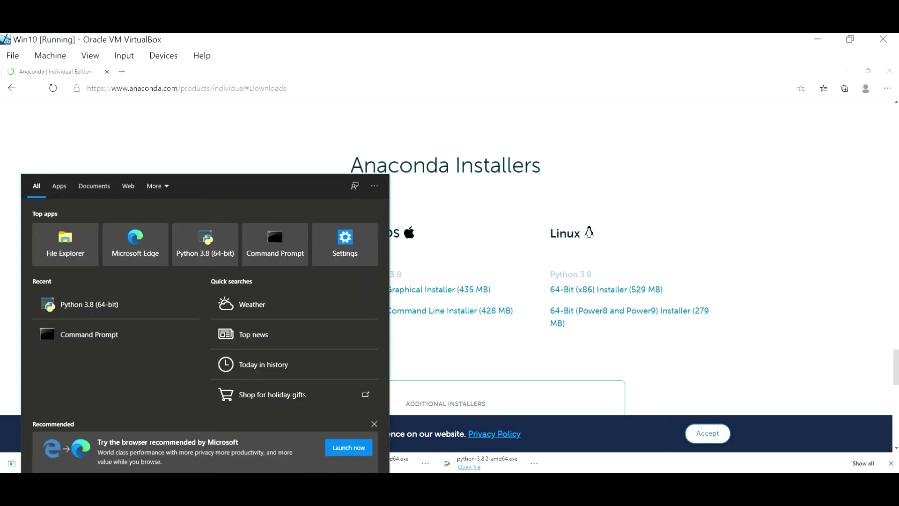
text(c)
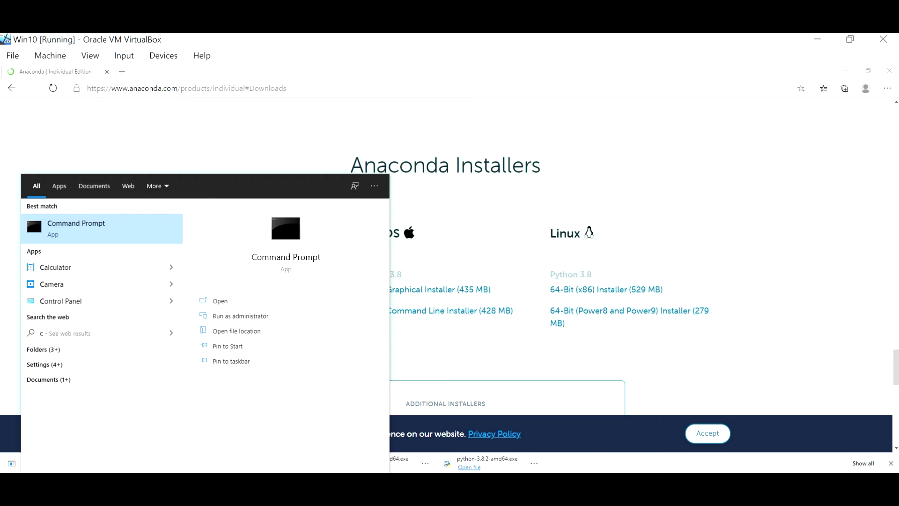
text(on)
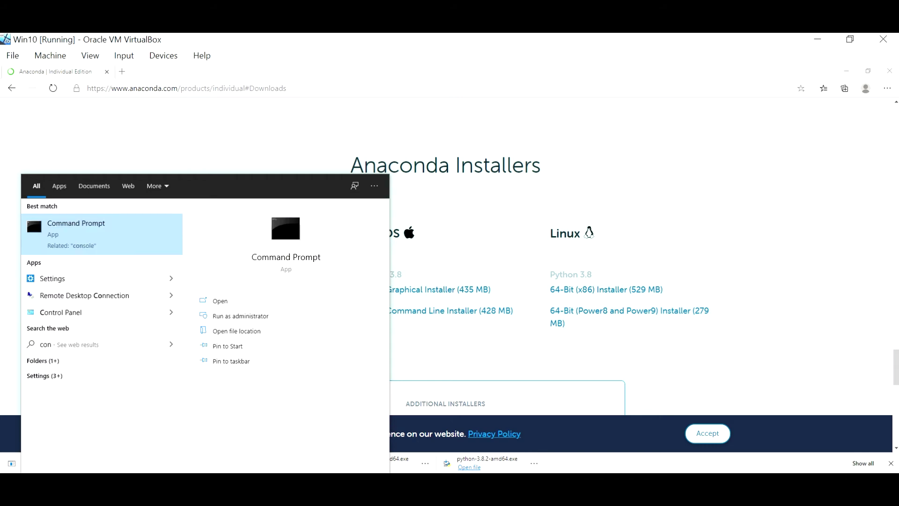
text(da)
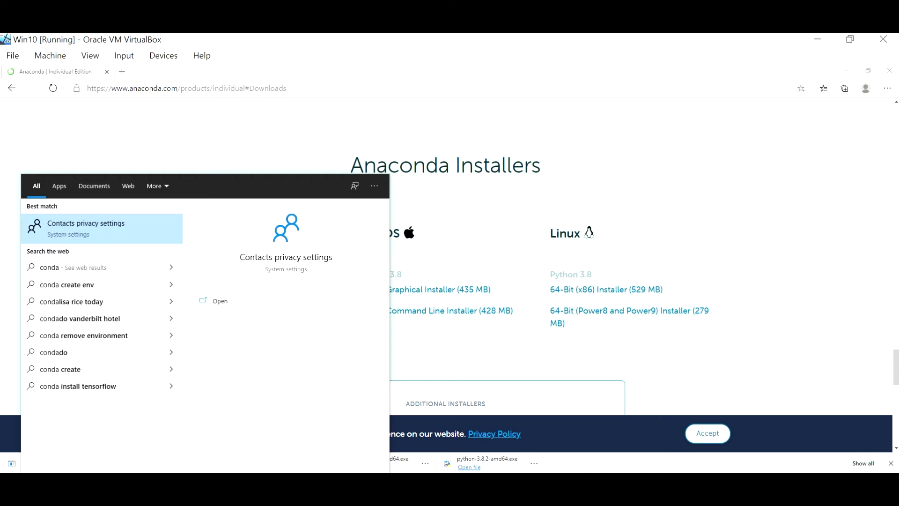
key(BackSpace)
key(BackSpace)
key(BackSpace)
key(BackSpace)
key(BackSpace)
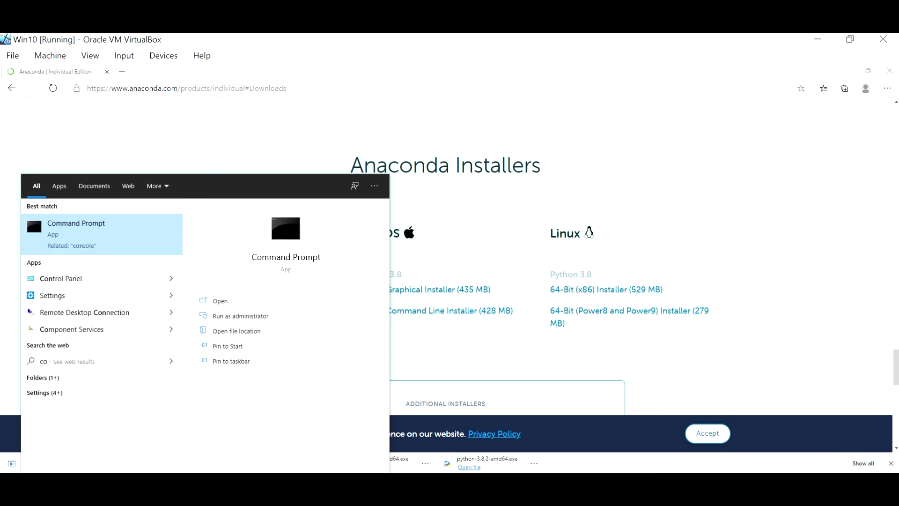
text(anac)
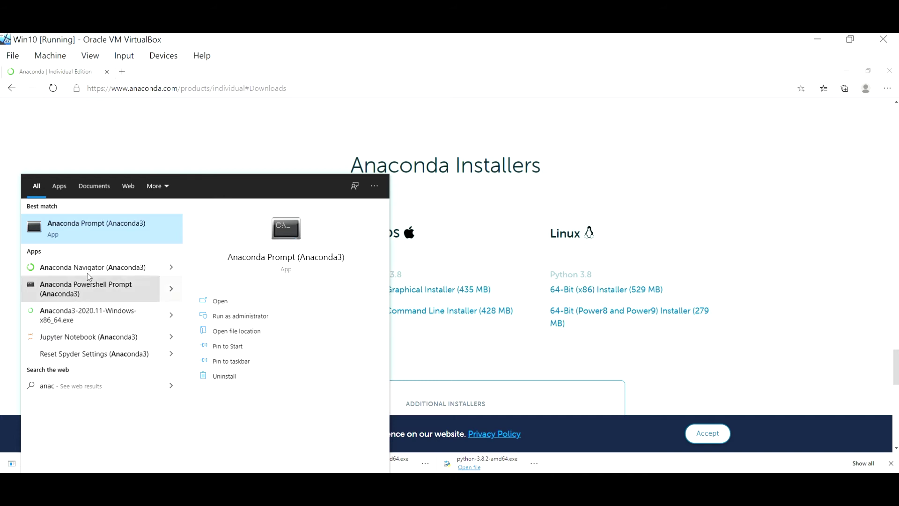
click(86, 227)
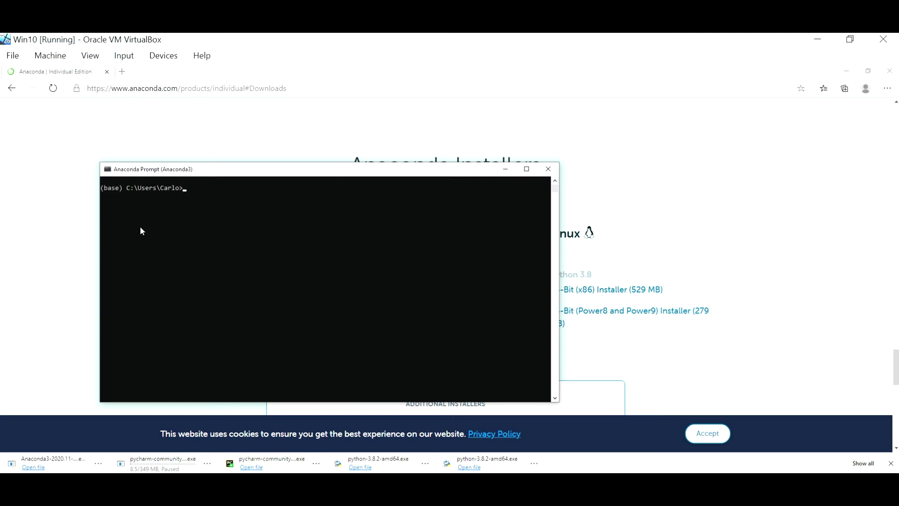
Search the Start menu for Python and PyCharm to confirm both are installed.
click(117, 481)
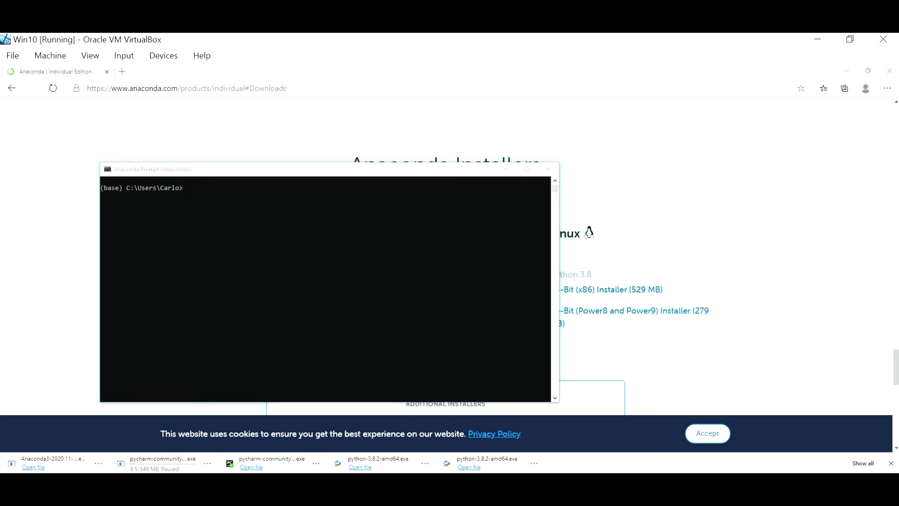
text(p)
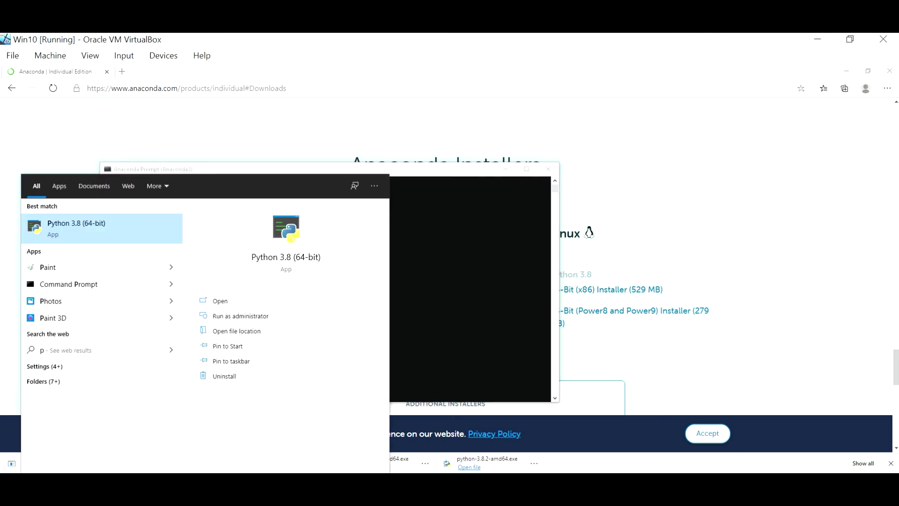
text(yt)
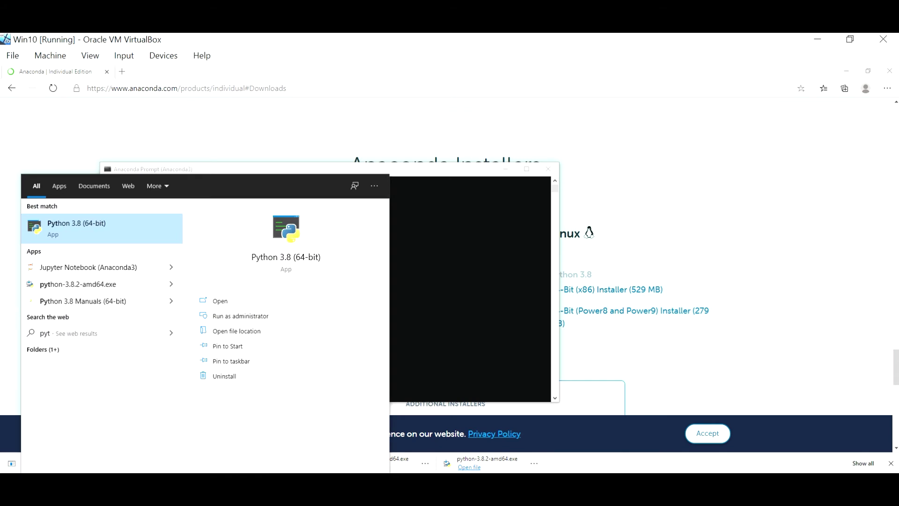
key(BackSpace)
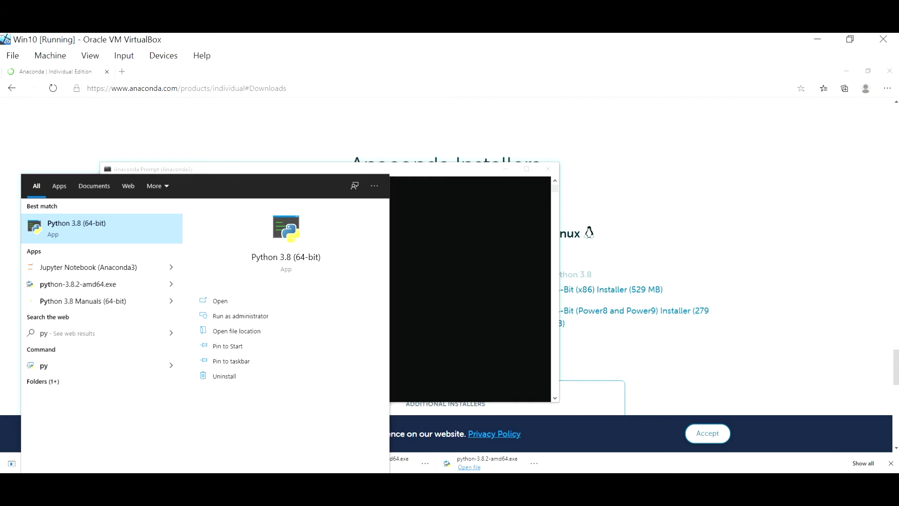
text(ch)
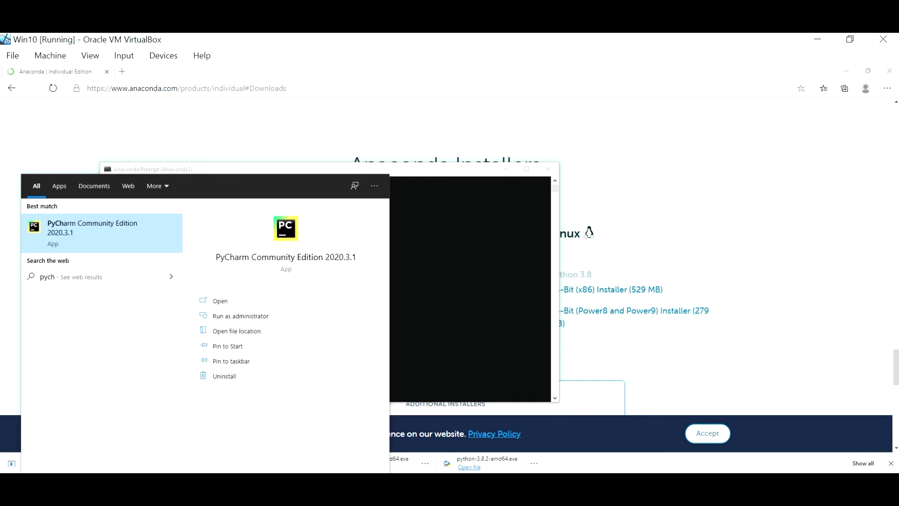
click(437, 251)
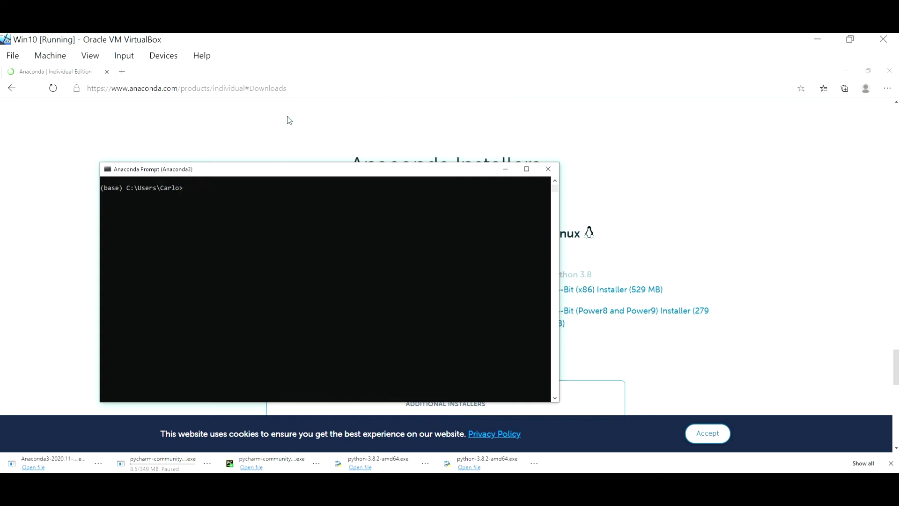
click(123, 72)
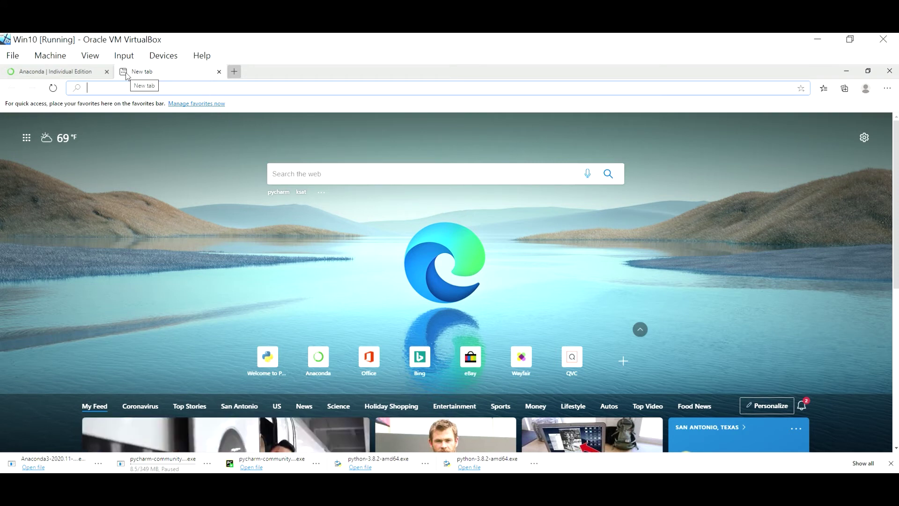
Search the web for numpy, open numpy.org, and scroll down to its Ecosystem section.
text(nu)
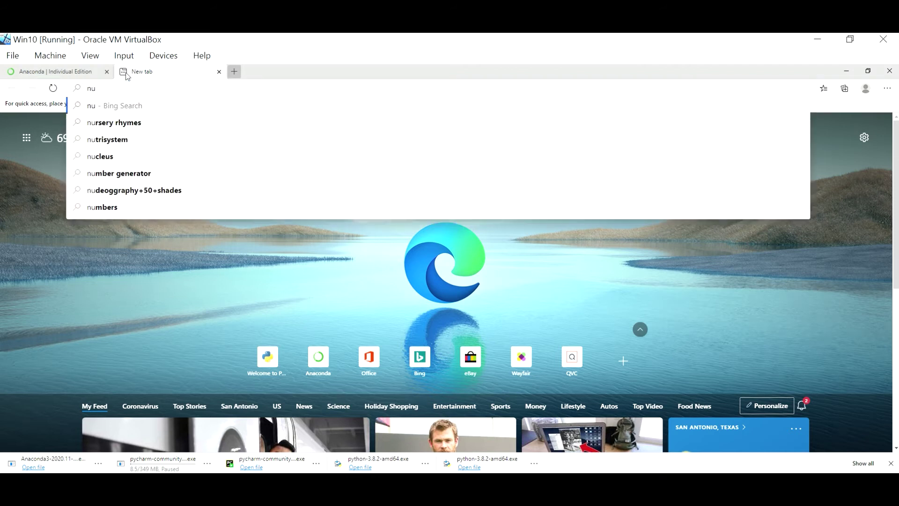
text(mpy)
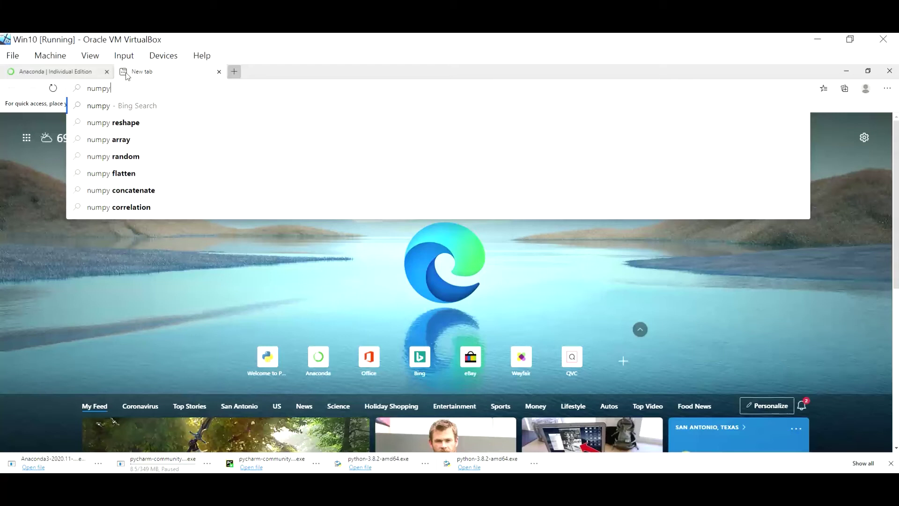
key(Return)
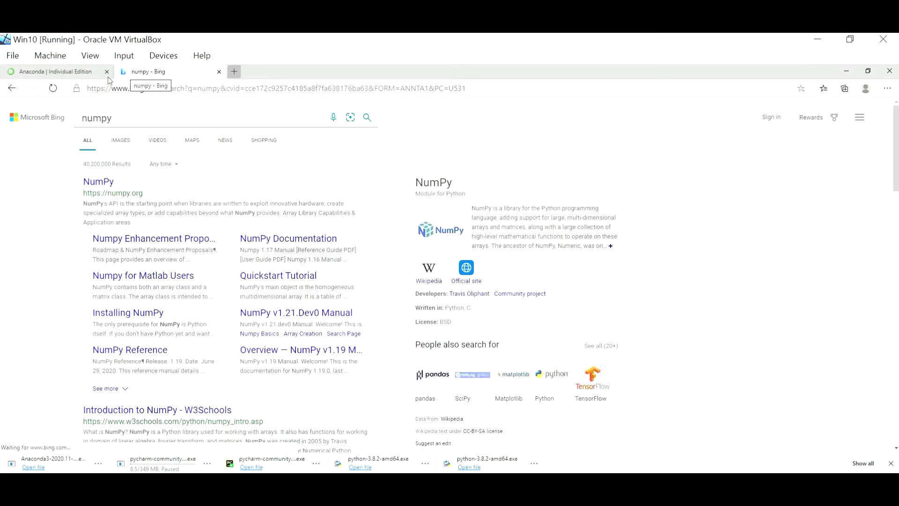
click(92, 184)
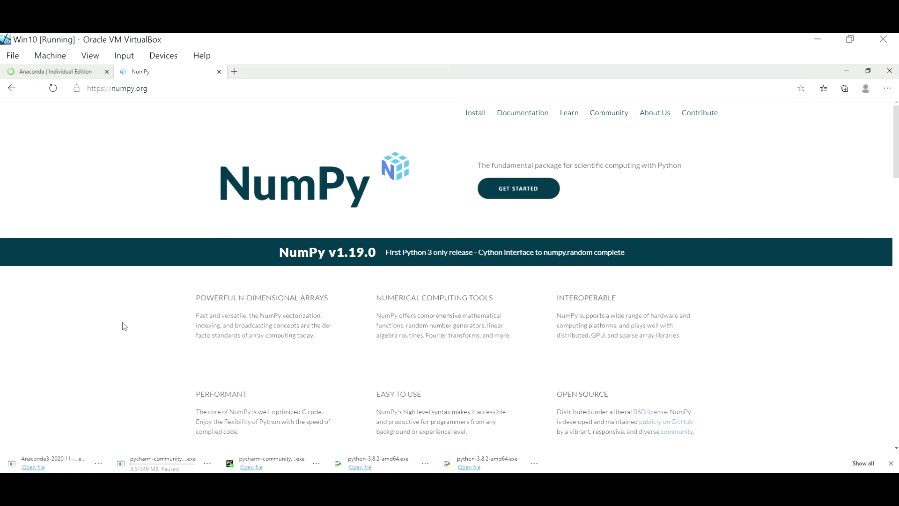
scroll(123, 323, down, 4)
scroll(125, 326, down, 7)
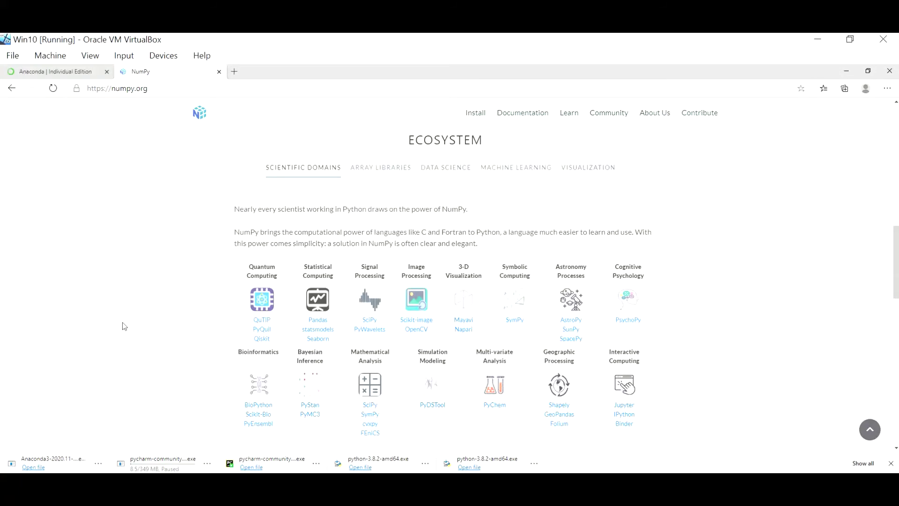
scroll(124, 326, down, 1)
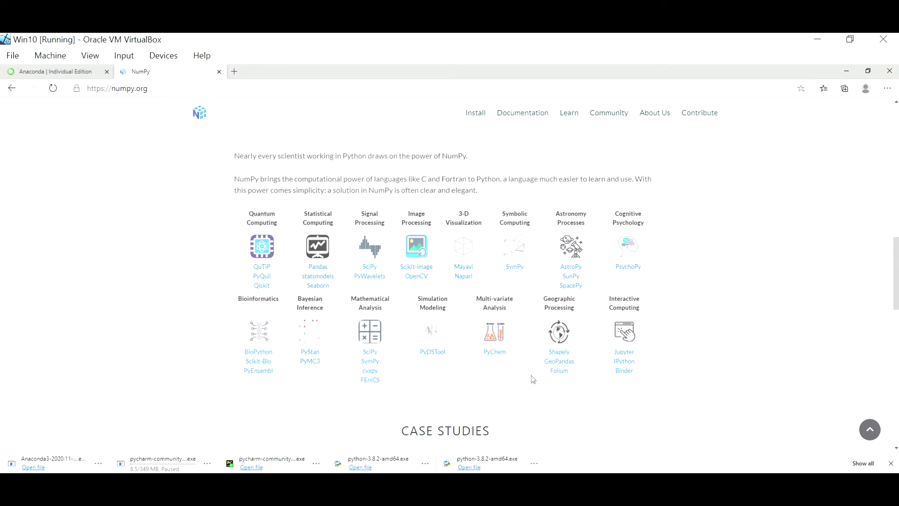
Browse the SymPy project website from NumPy's ecosystem list, then go back.
click(516, 267)
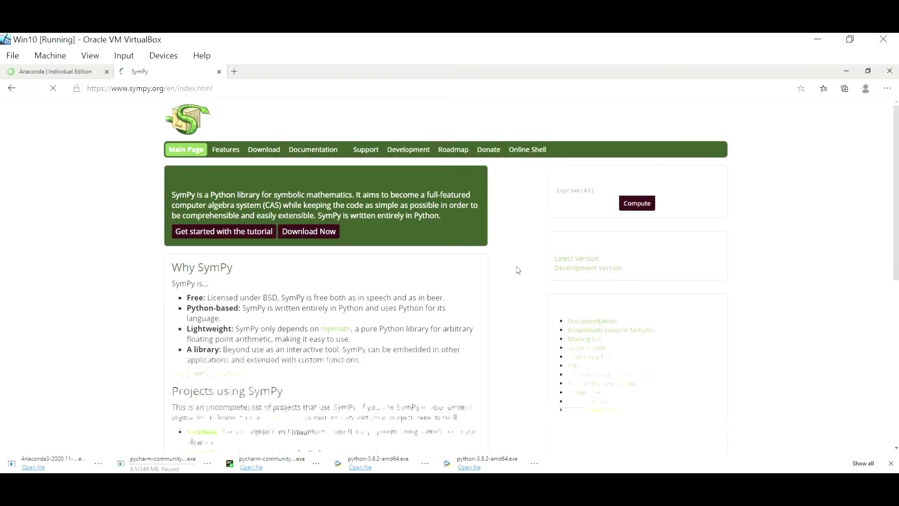
scroll(518, 270, down, 1)
scroll(519, 270, down, 8)
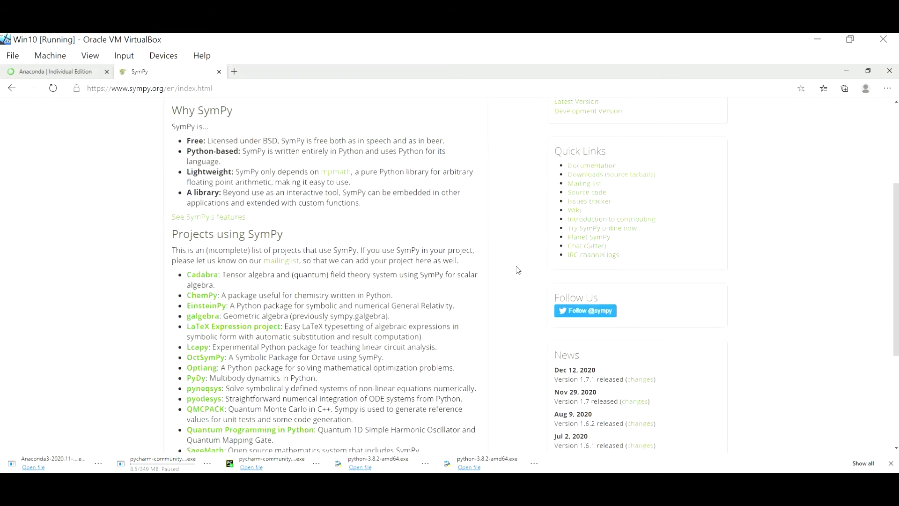
scroll(517, 270, up, 7)
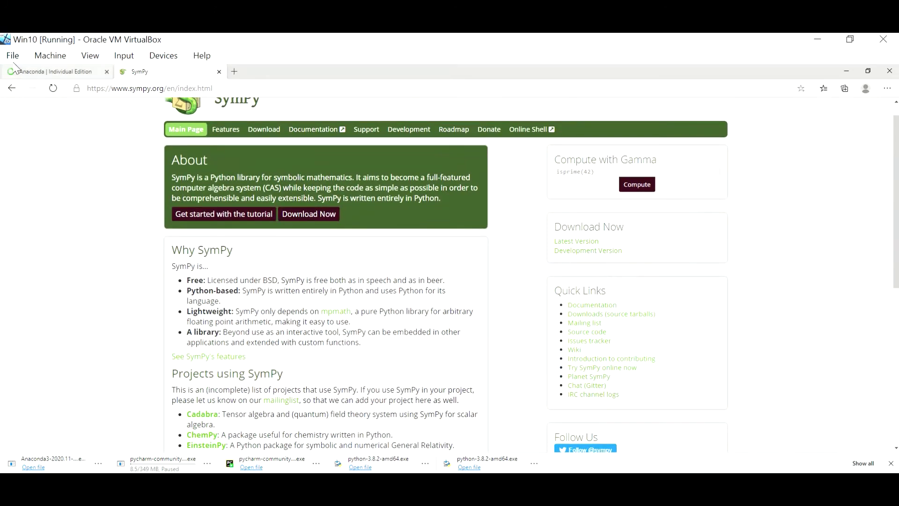
click(12, 88)
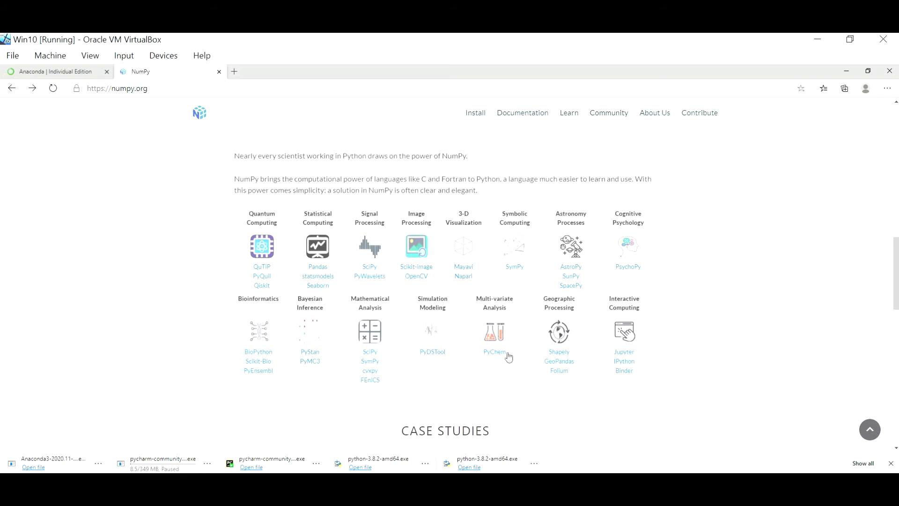
Read the PyChem PubMed article linked from NumPy, then return to the NumPy homepage.
scroll(510, 356, up, 1)
scroll(510, 356, up, 1)
scroll(505, 355, down, 2)
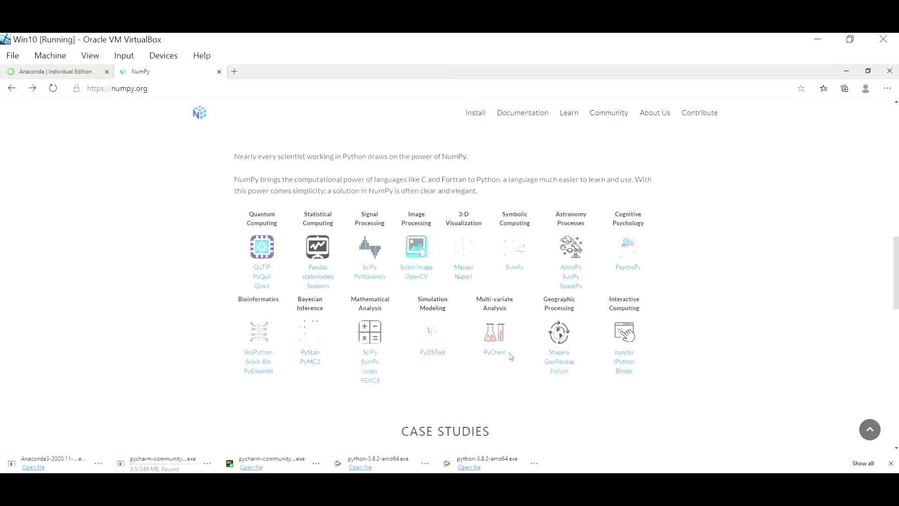
click(496, 352)
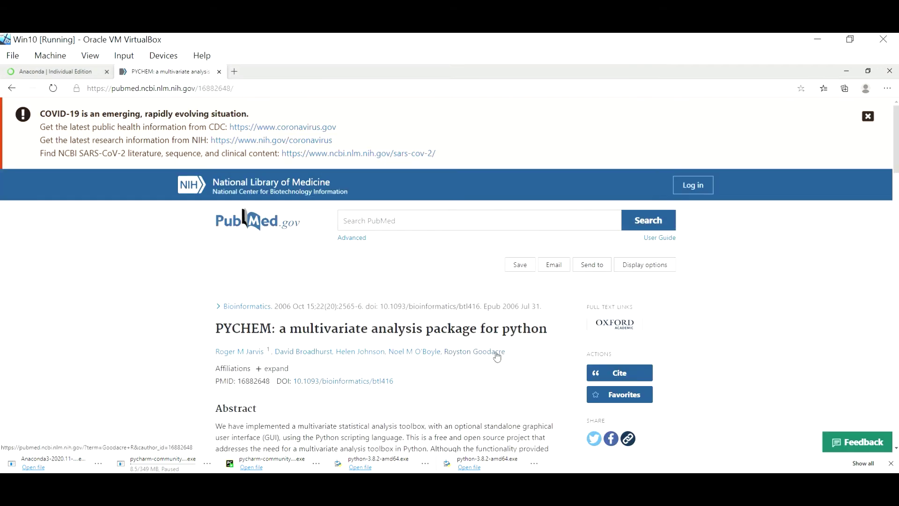
scroll(497, 356, down, 6)
scroll(497, 357, down, 2)
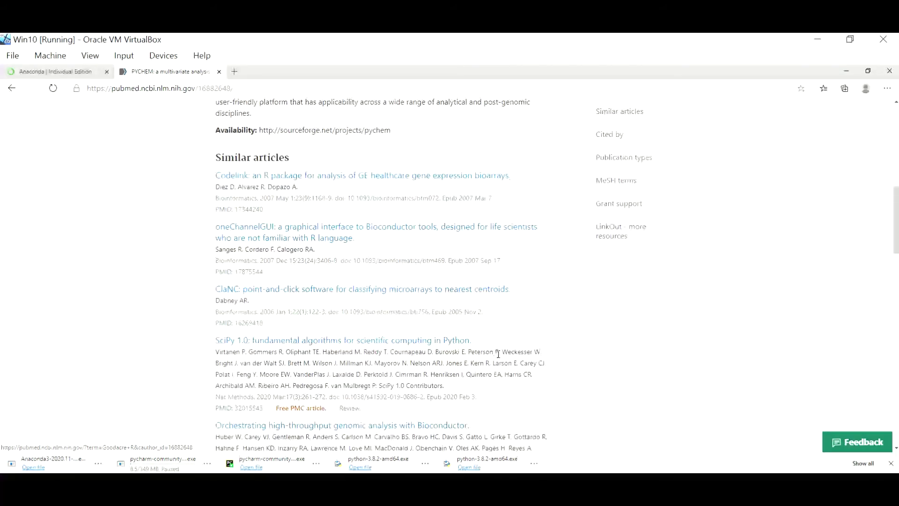
scroll(497, 355, up, 10)
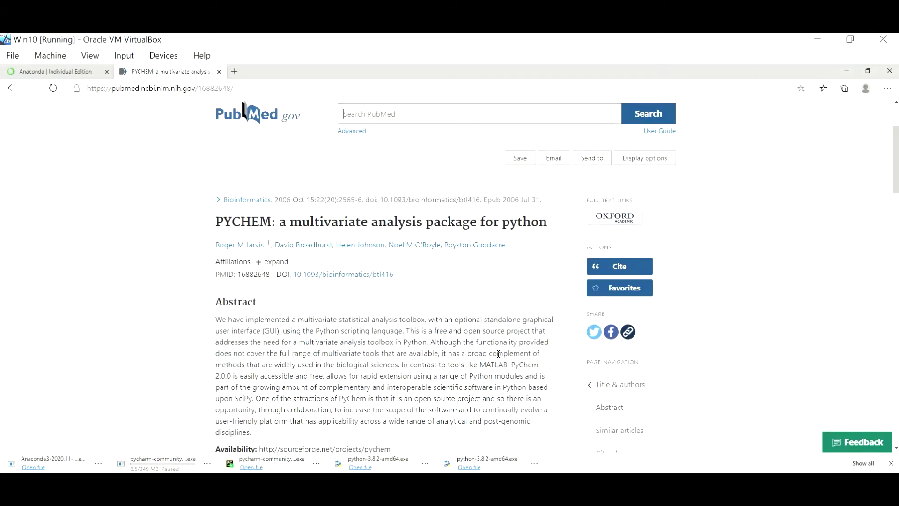
scroll(498, 354, down, 4)
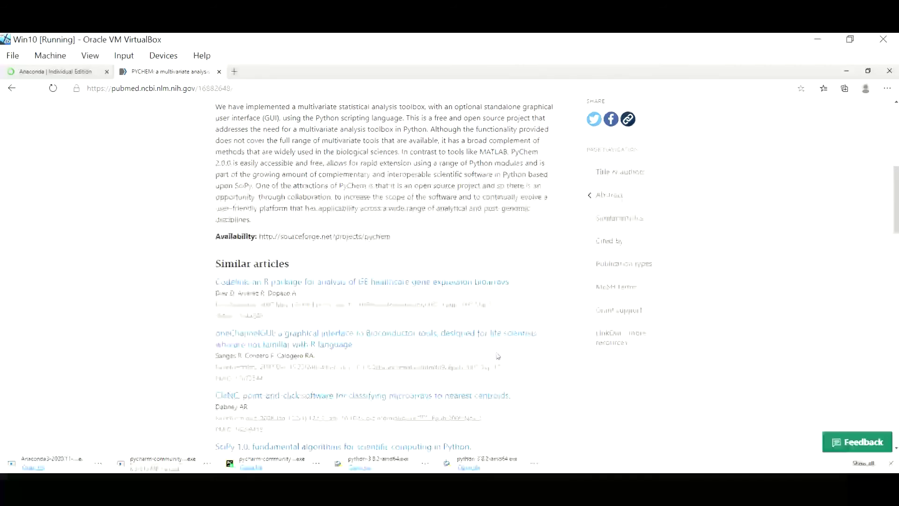
scroll(497, 356, down, 2)
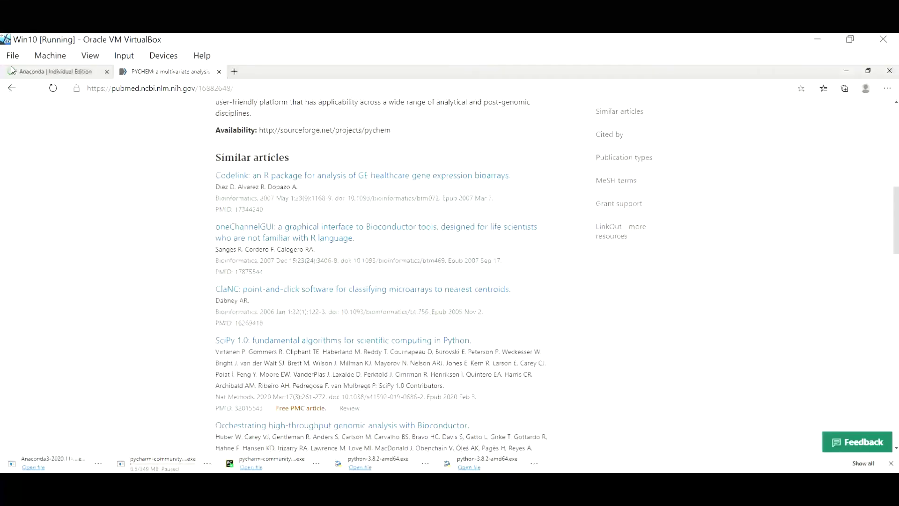
click(13, 88)
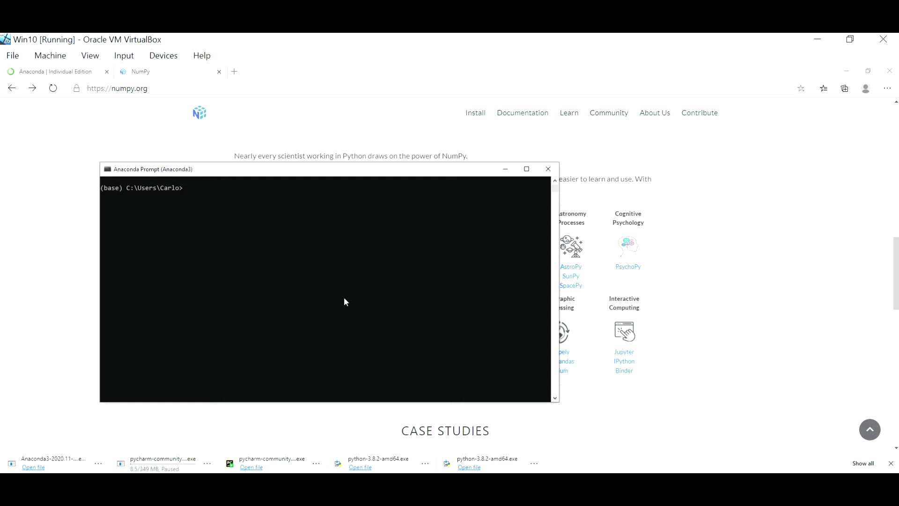
Run 'conda create --name PYIntro38 python=3.8' to reach the package install list.
text(conda create --name)
text(PYIntro)
text(38)
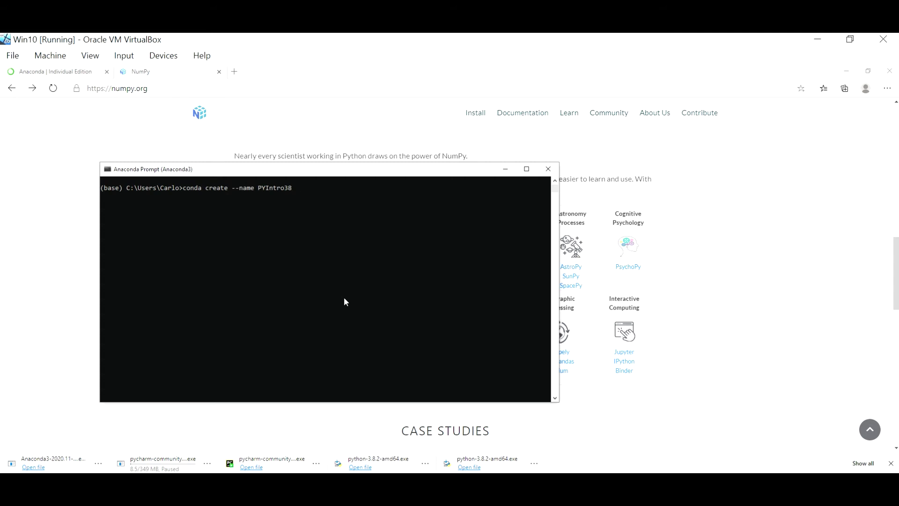
text(python=3.8)
key(Return)
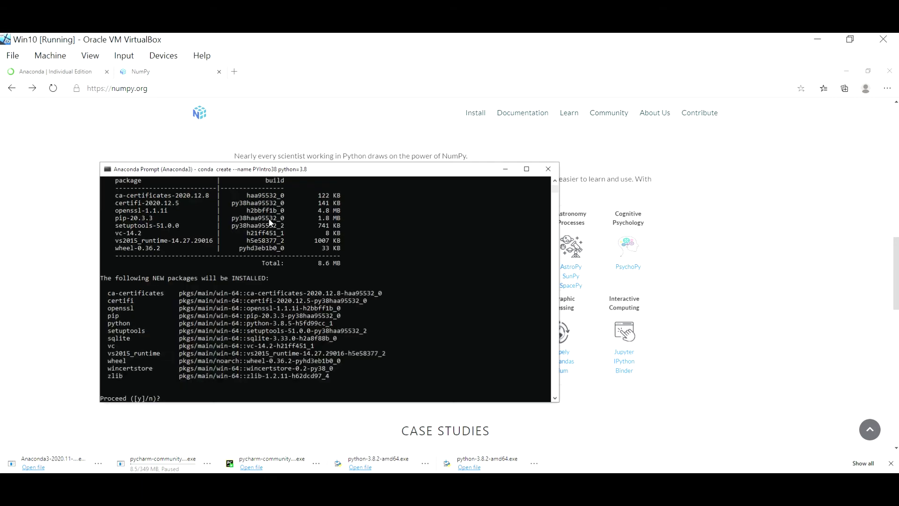
Confirm with 'y' so the PYIntro38 packages download, then maximize the Anaconda Prompt window.
text(y)
key(Return)
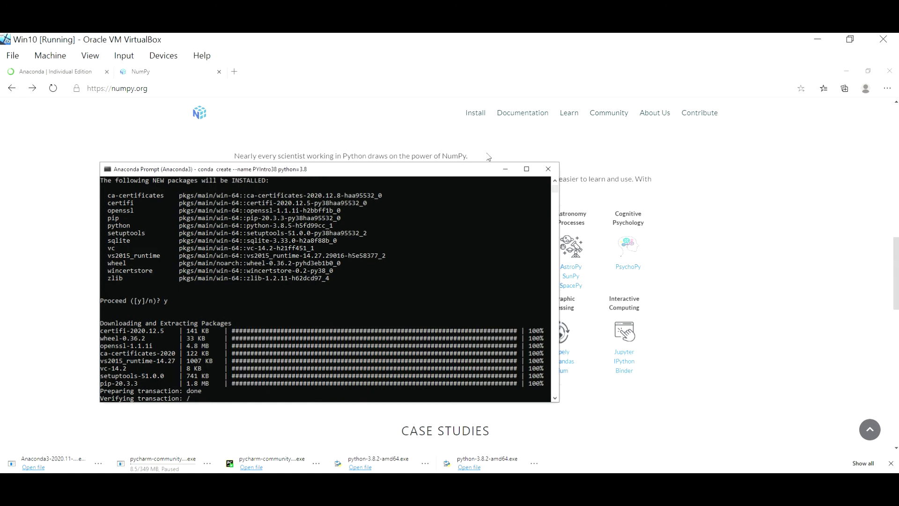
click(525, 169)
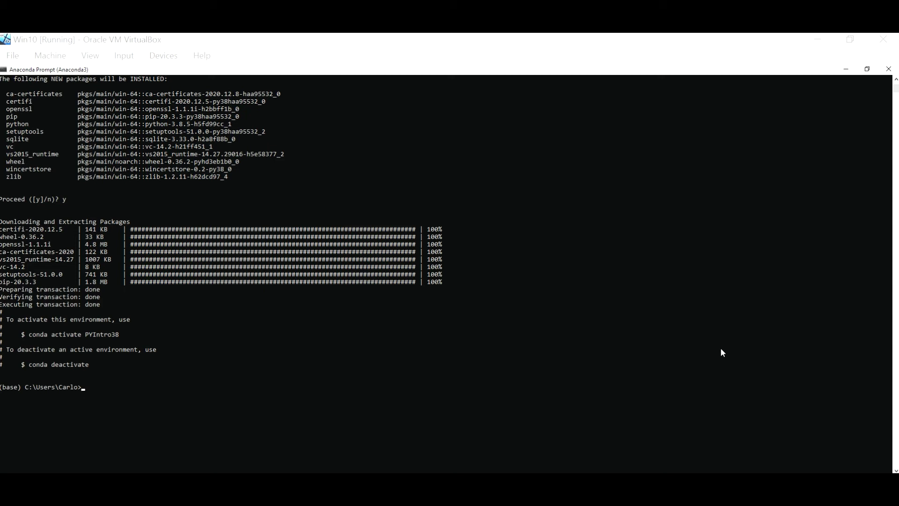
click(609, 381)
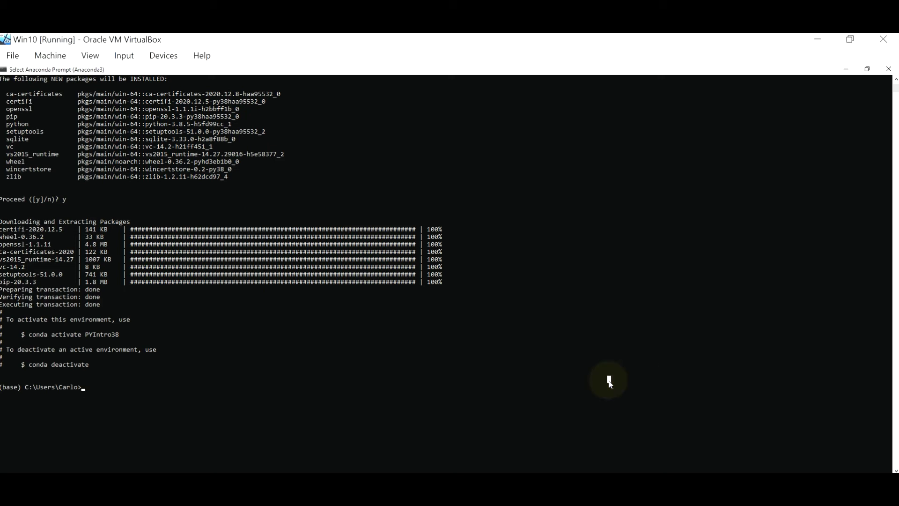
Run 'conda activate PYIntro38' so the prompt shows (PYIntro38), and dismiss the app-default notification.
text(conda a)
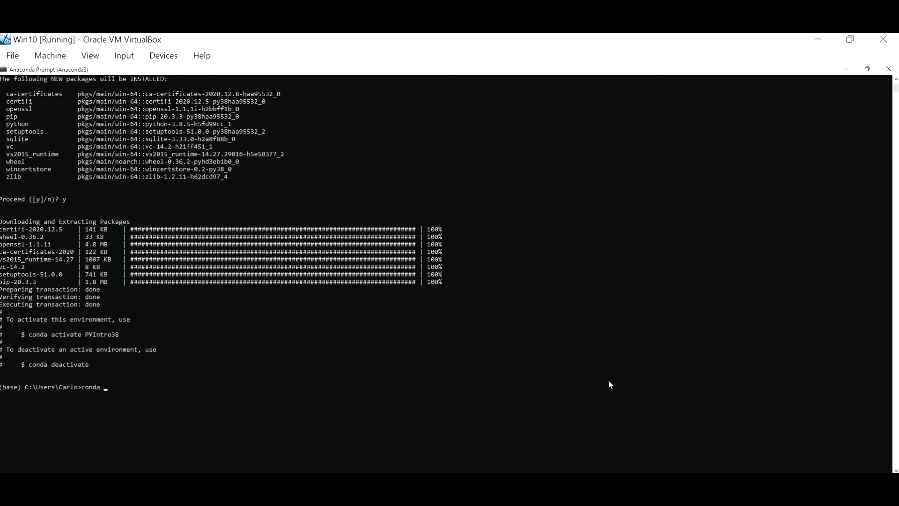
text(ctivate)
scroll(608, 380, up, 7)
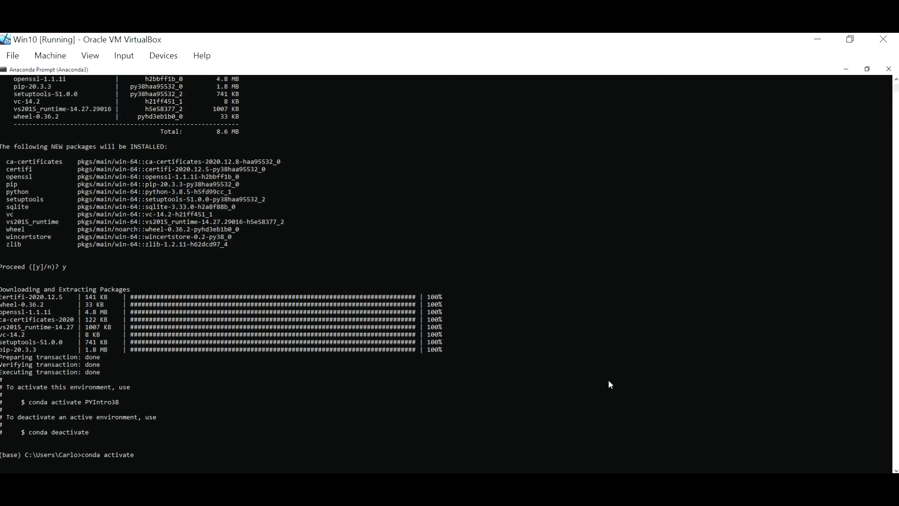
scroll(609, 381, up, 3)
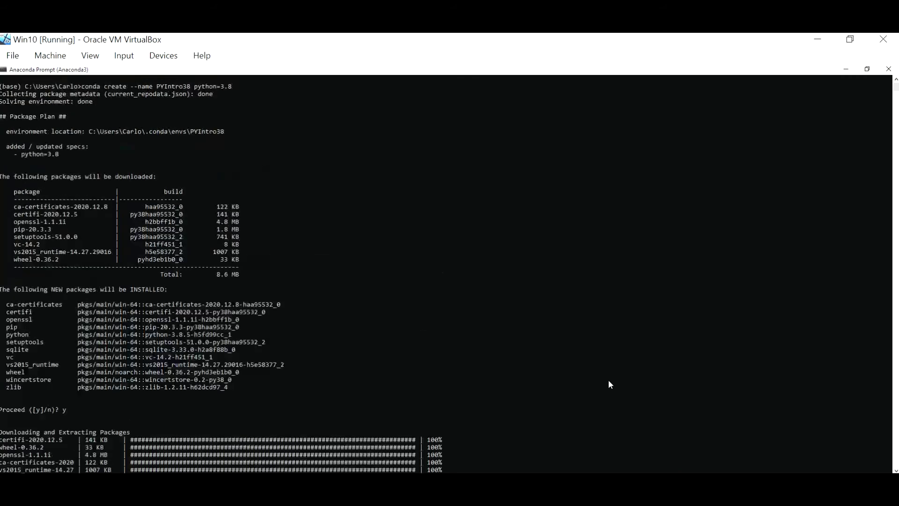
scroll(609, 380, down, 2)
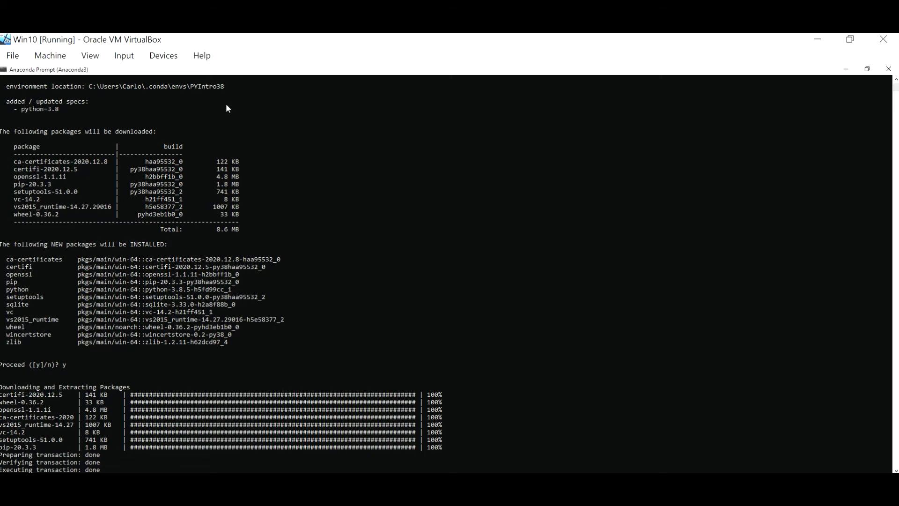
text(conda activate )
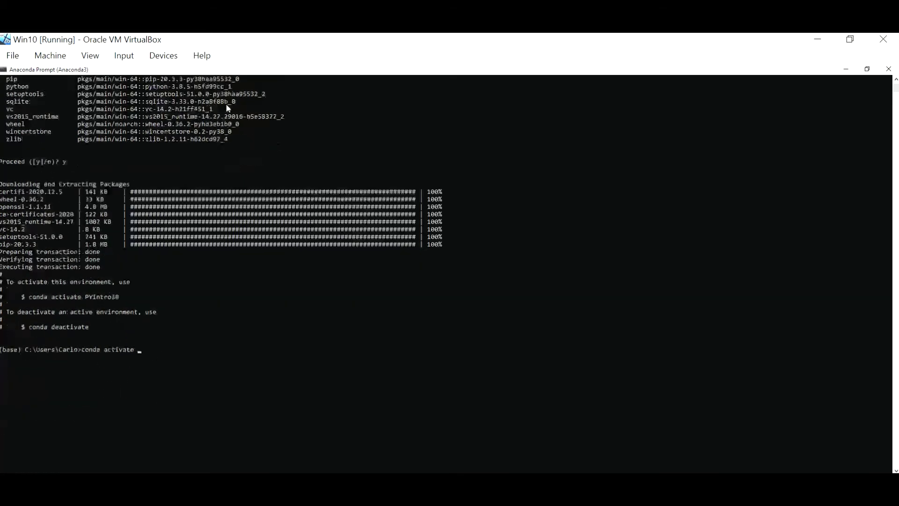
text(PY)
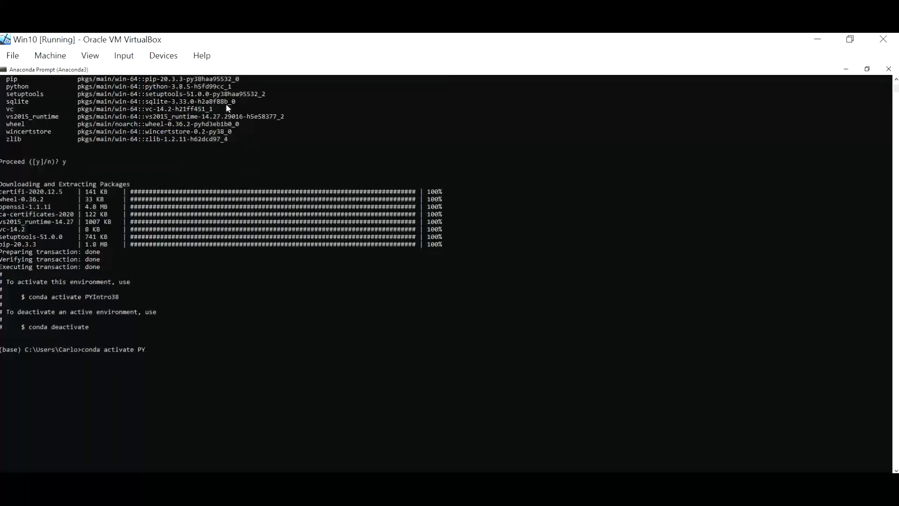
text(Intro38)
key(Return)
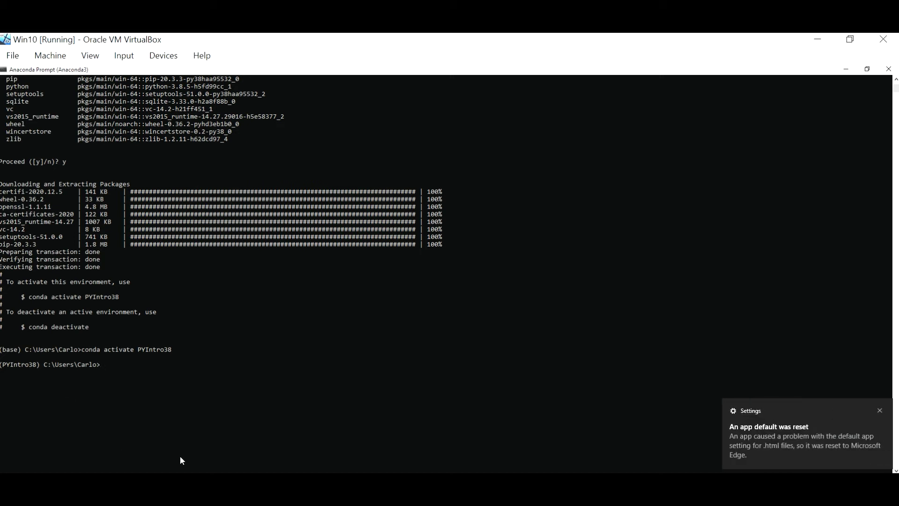
click(880, 410)
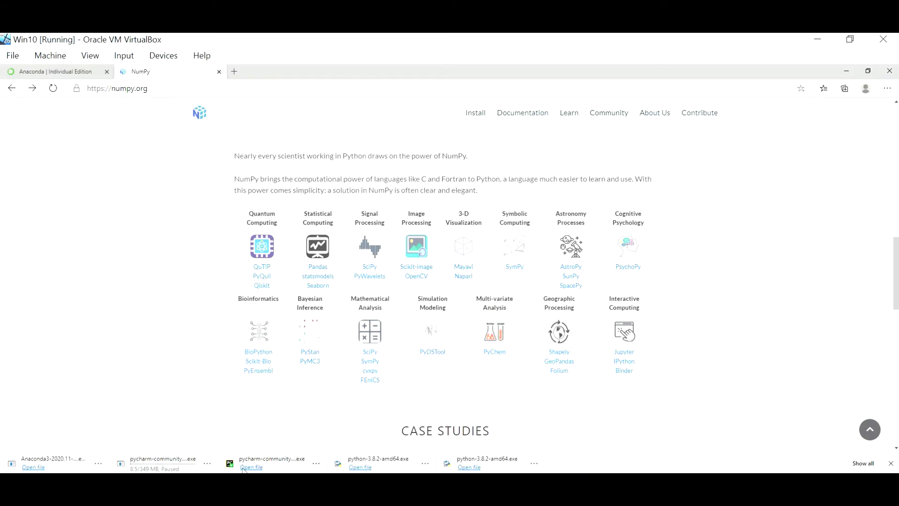
mouse_move(240, 478)
click(331, 479)
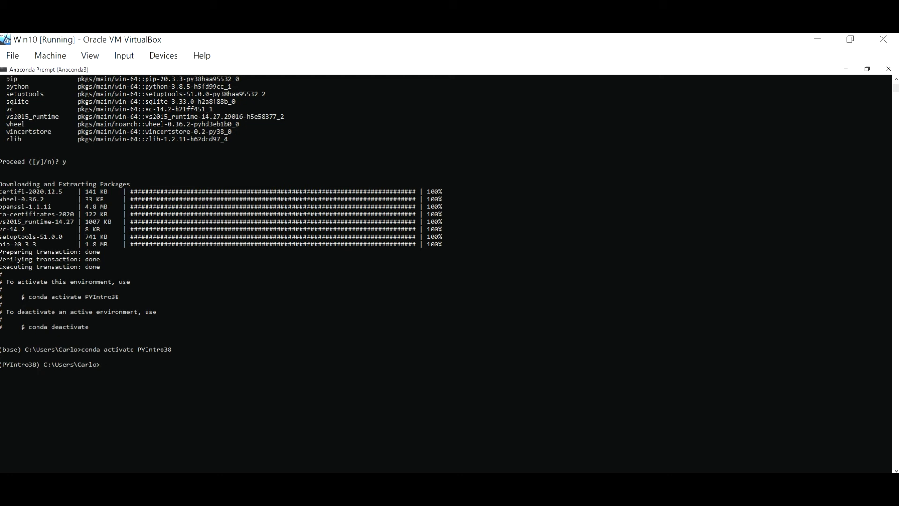
Install NumPy into PYIntro38 with 'conda install numpy', confirming the package list with 'y'.
click(769, 292)
text(conda install numpy)
key(Return)
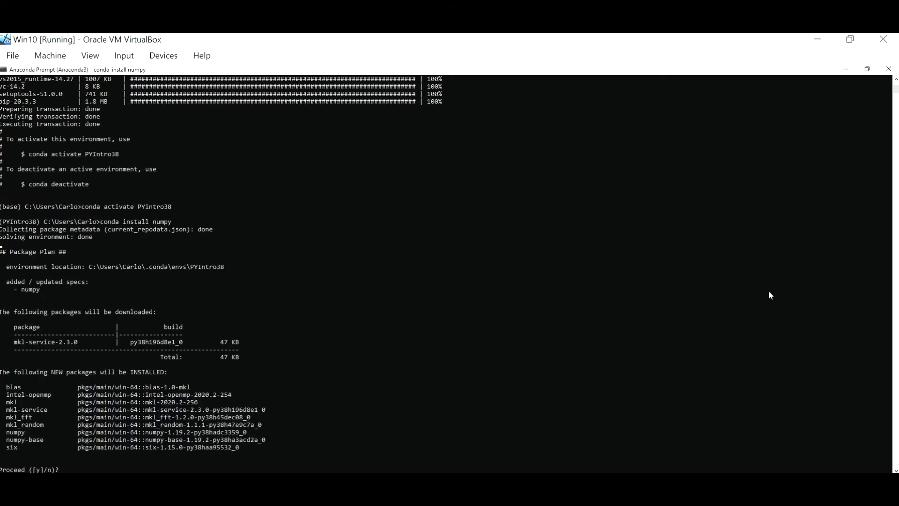
text(y)
key(Return)
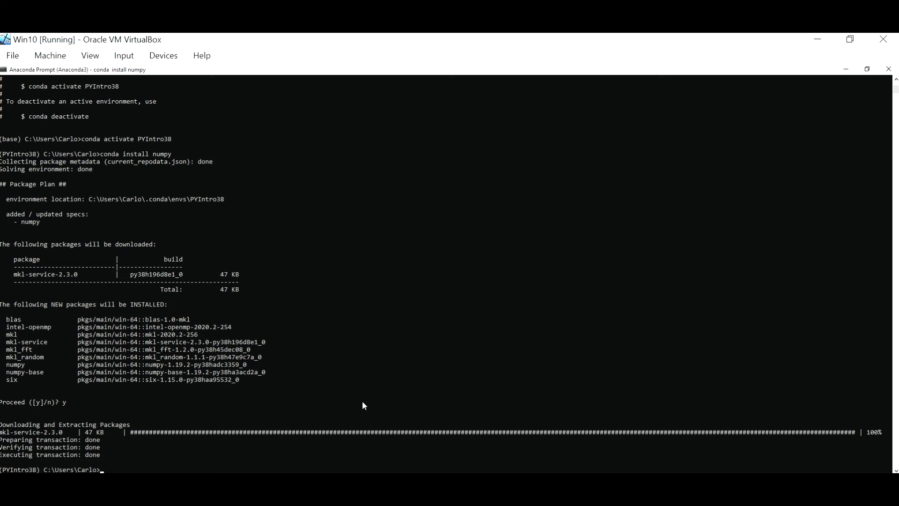
Glance at the NumPy website, then return to Anaconda Prompt and enter 'conda install scipy'.
key(alt+Tab)
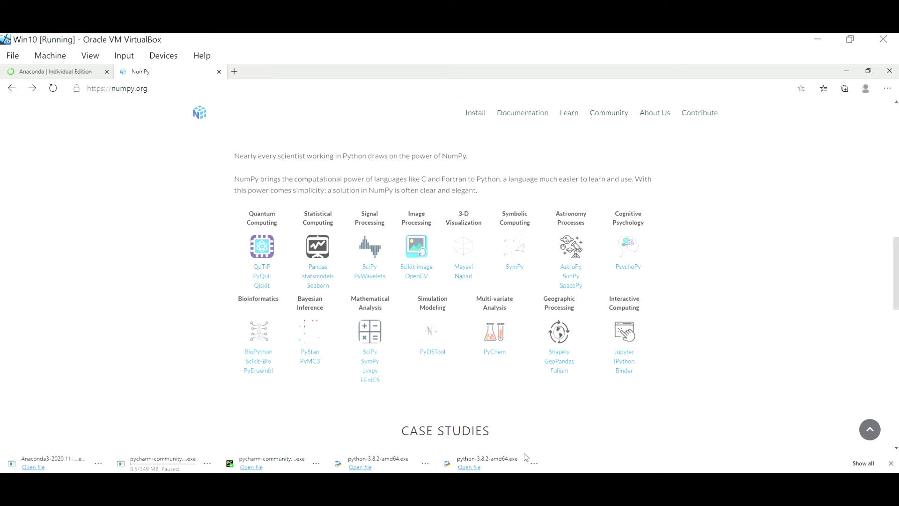
click(333, 470)
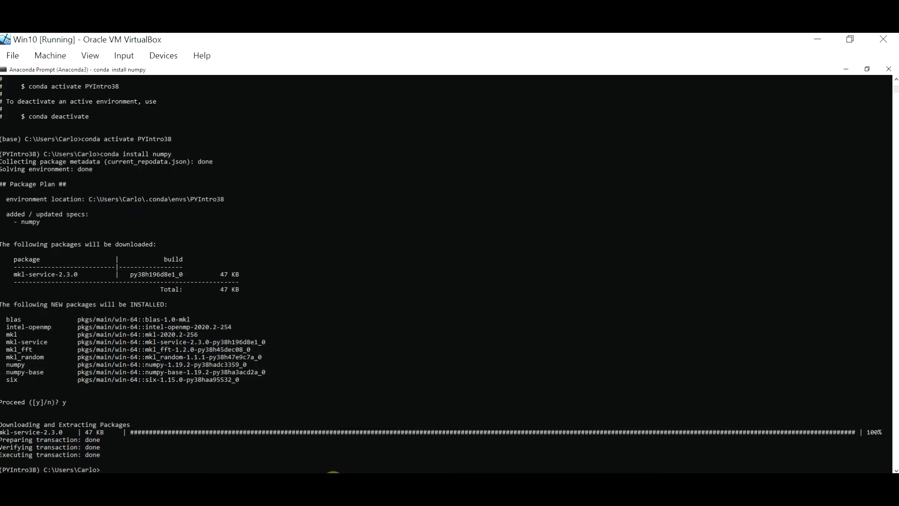
text(conda install scipy)
Run the SciPy install and confirm with 'y' to add scipy 1.5.2 and icc_rt.
key(Return)
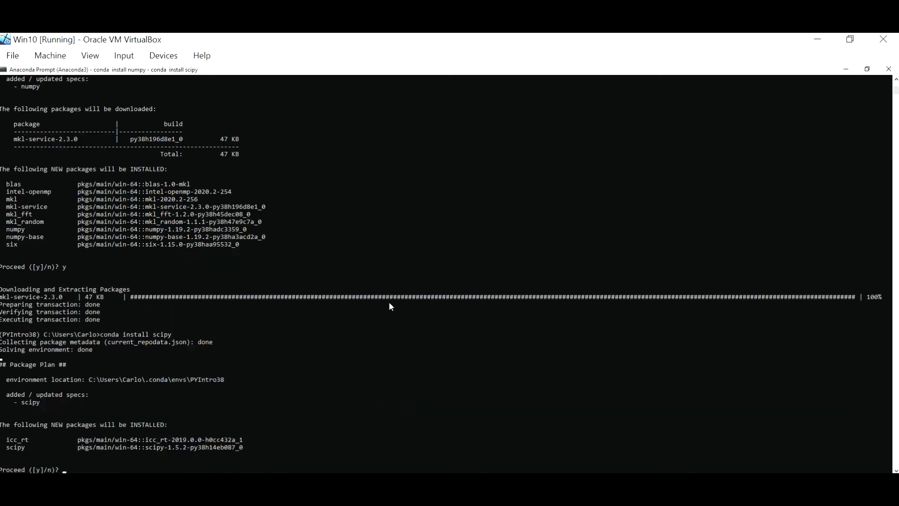
text(y)
key(Return)
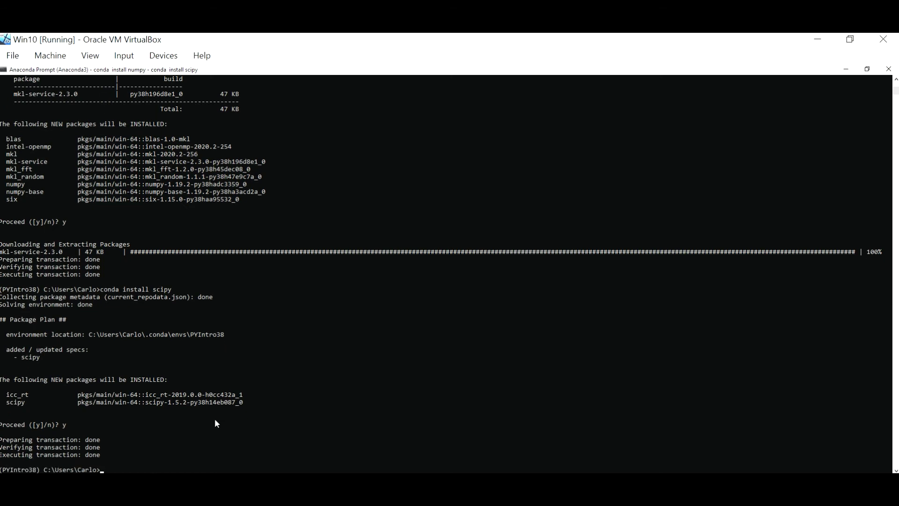
click(229, 481)
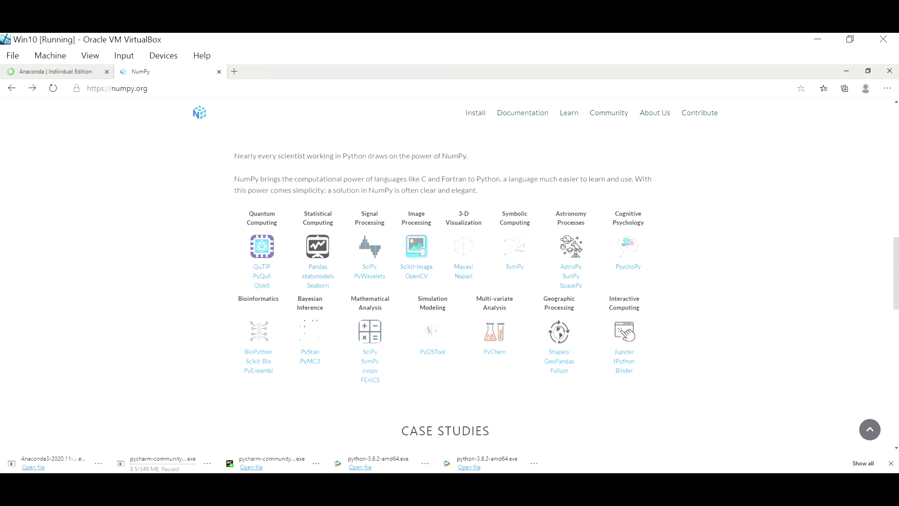
mouse_move(332, 483)
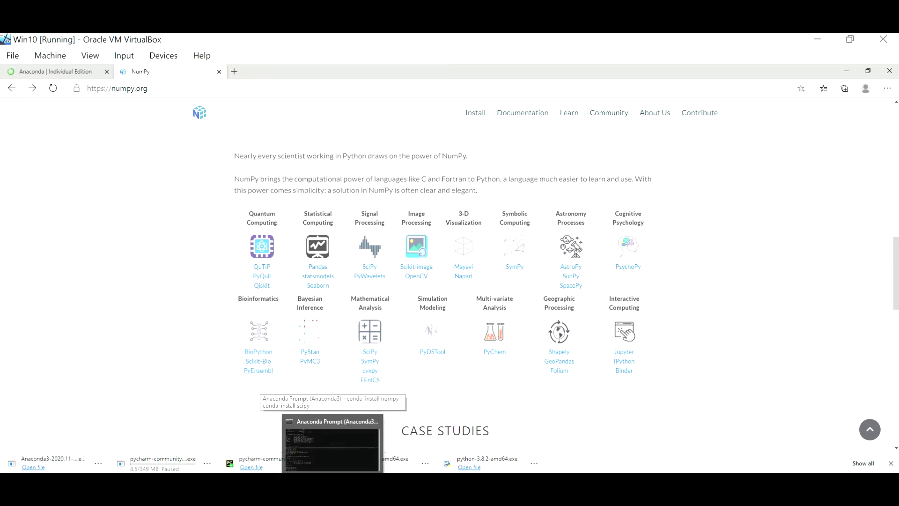
click(333, 483)
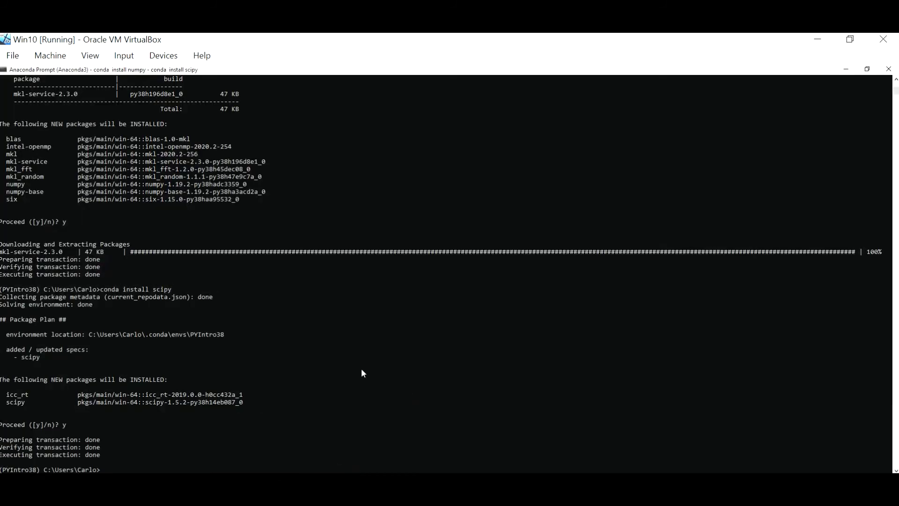
Run 'conda install pandas' and confirm with 'y' to fetch pandas 1.1.5, pytz and python-dateutil.
text(conda install pandas)
key(Return)
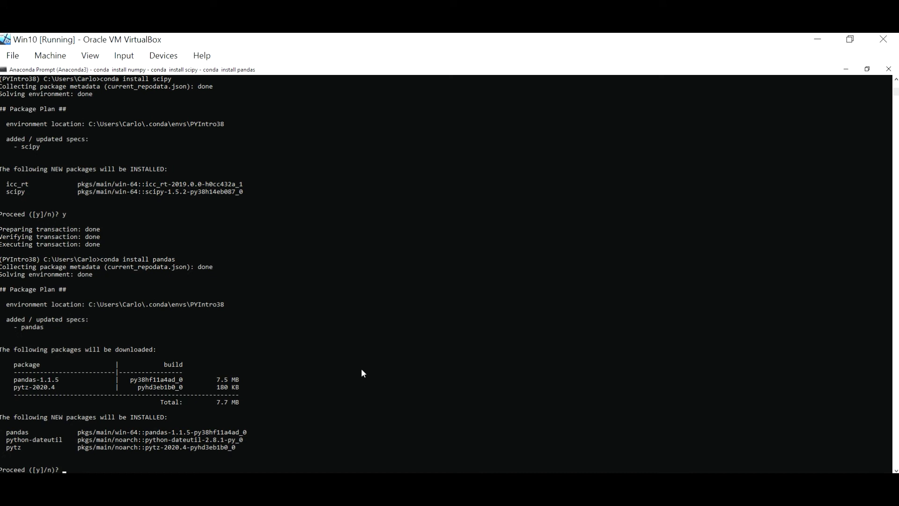
text(y)
key(Return)
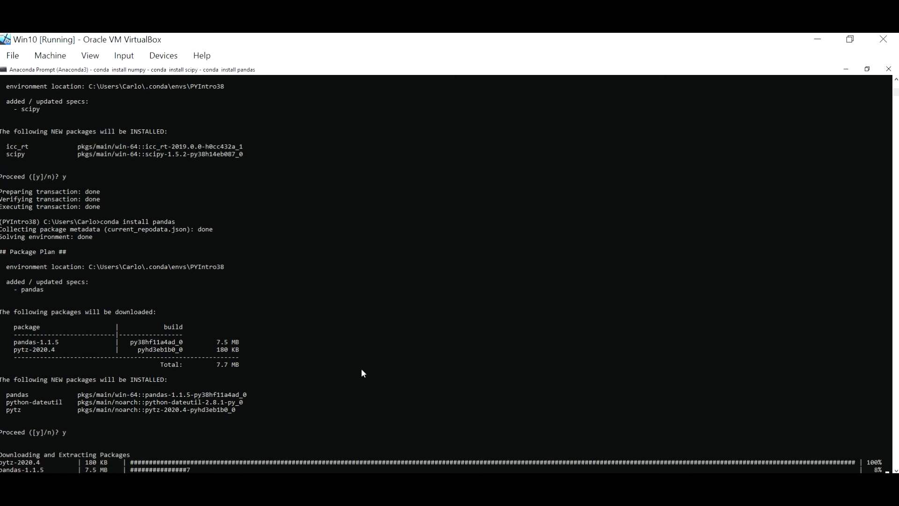
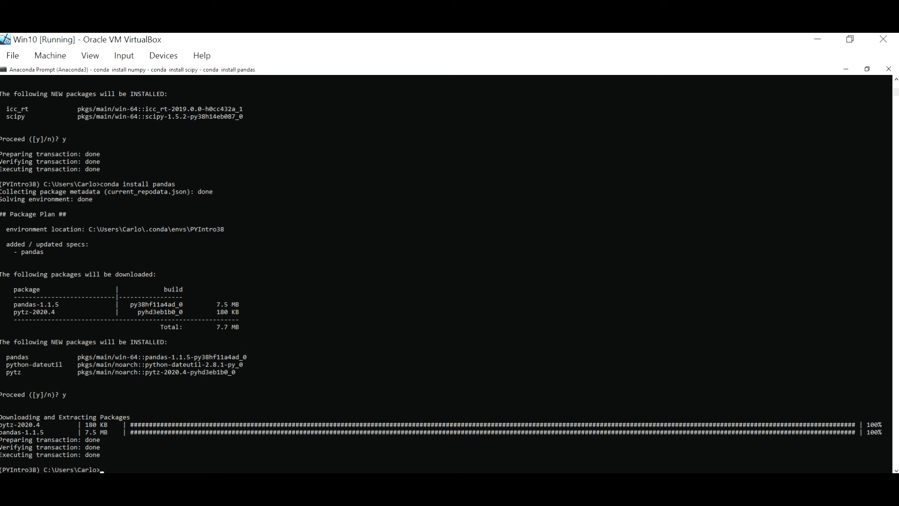
Launch PyCharm Community Edition by searching 'pyc' in Windows search.
key(super+s)
text(p)
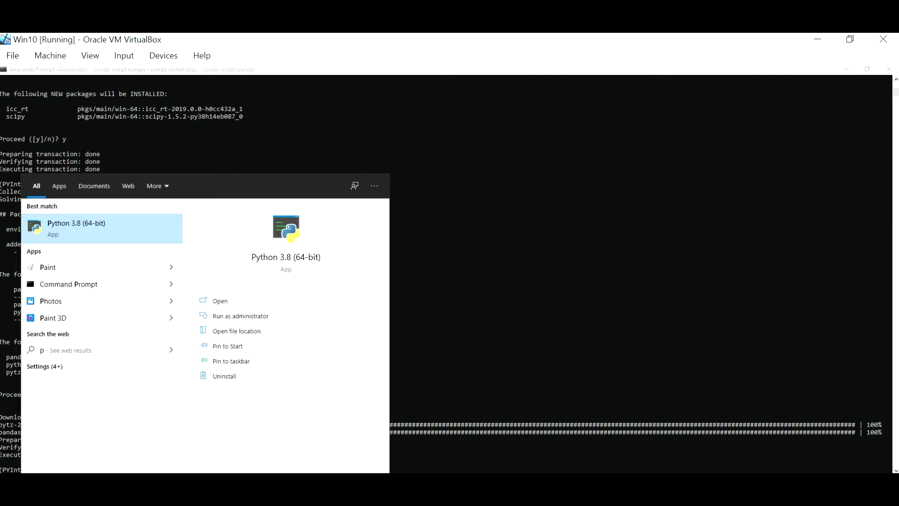
text(yc)
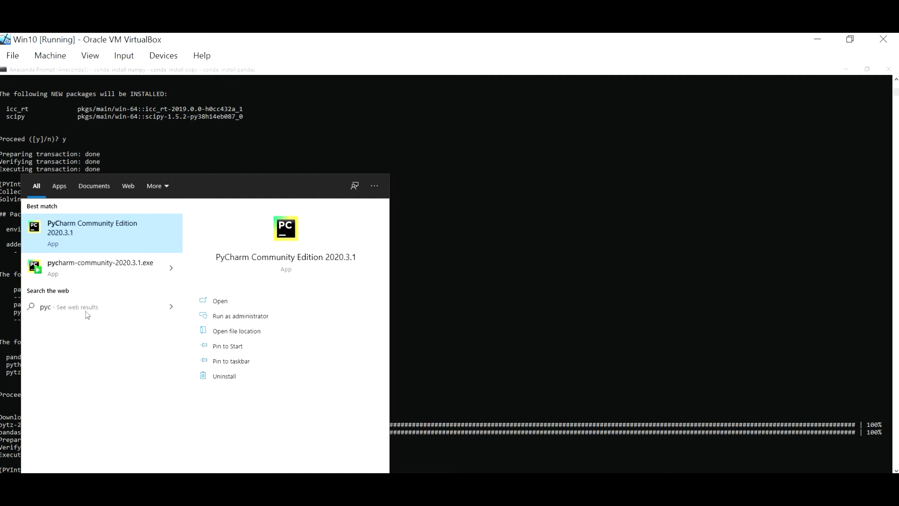
click(97, 232)
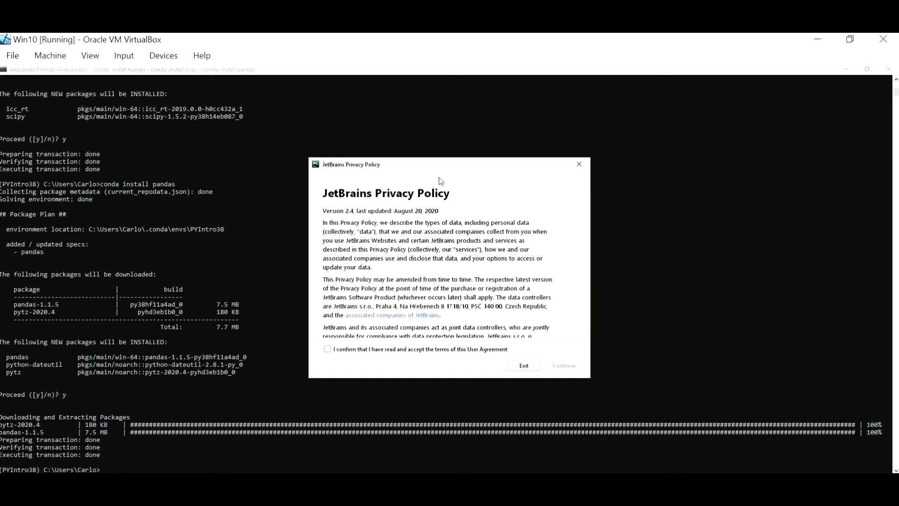
Accept the PyCharm privacy policy and decline sending anonymous usage statistics.
click(371, 347)
click(571, 367)
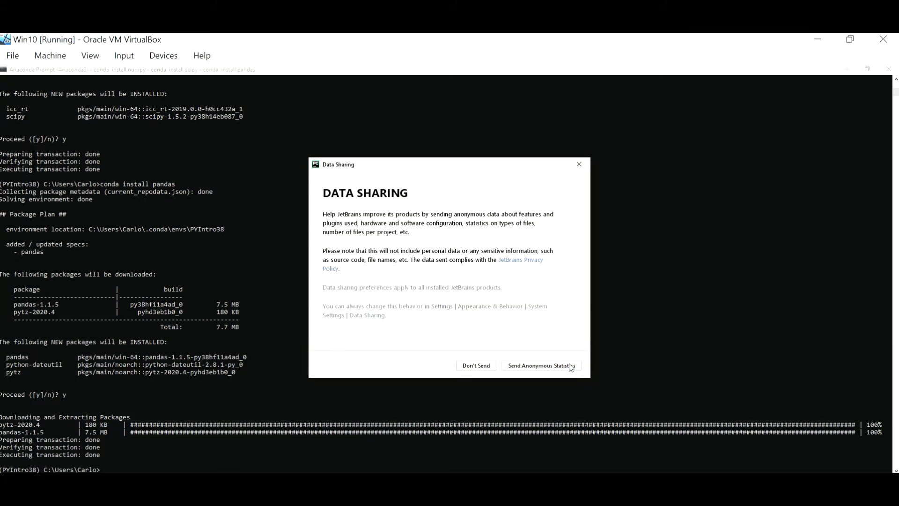
click(484, 367)
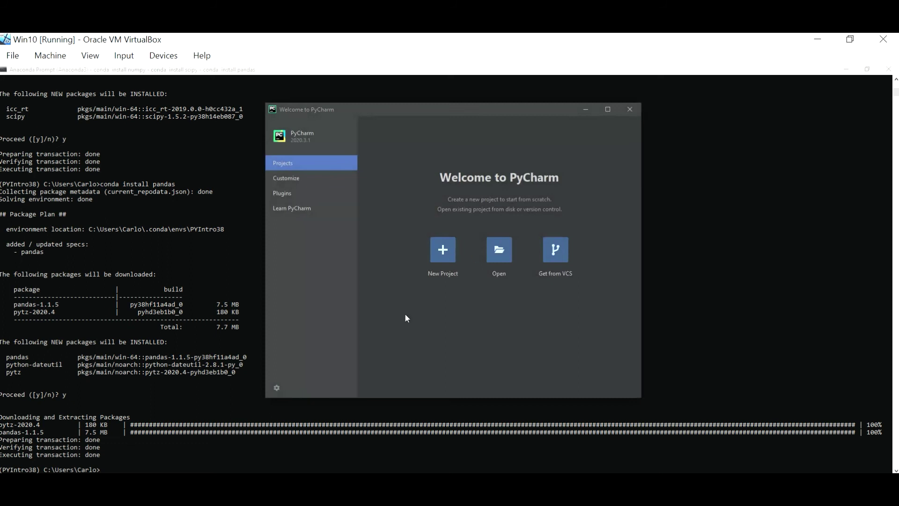
In File Explorer, go to C:\Users\<user>\.conda\envs and bring up the PYIntro38 folder's context menu.
click(264, 482)
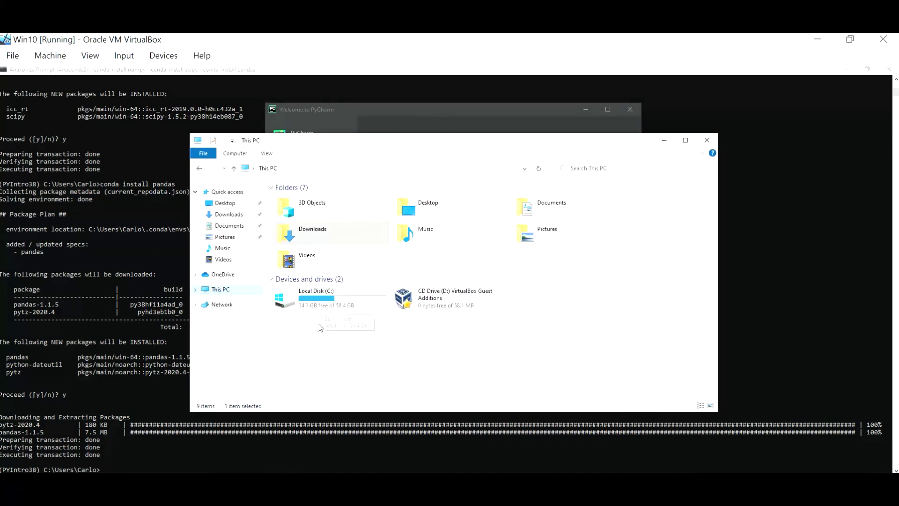
click(327, 297)
double_click(327, 297)
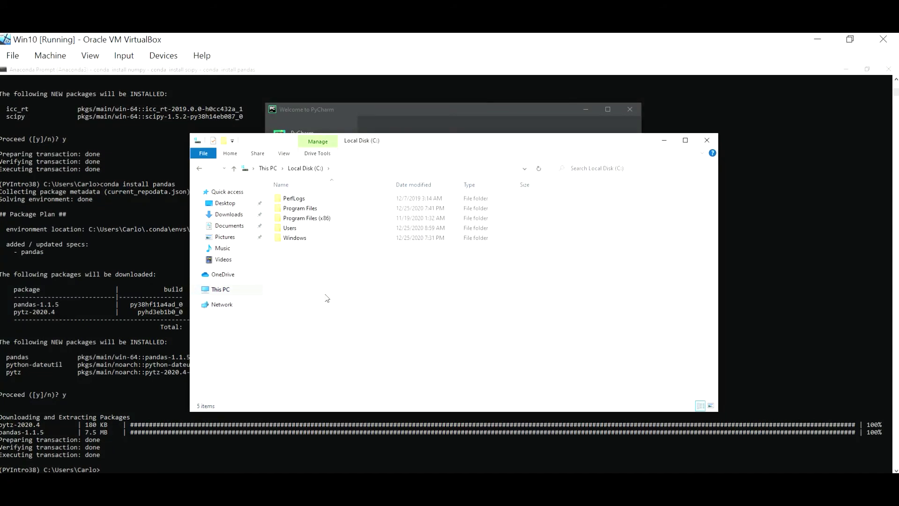
double_click(296, 227)
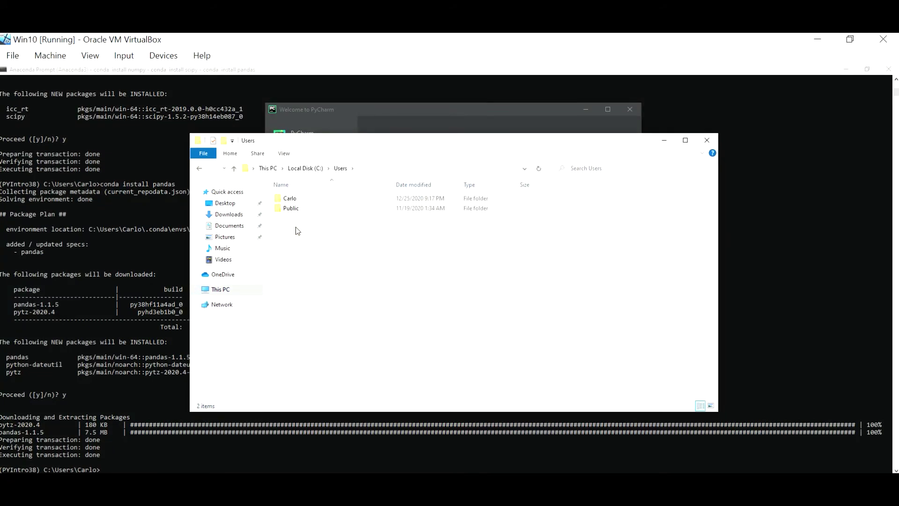
double_click(296, 198)
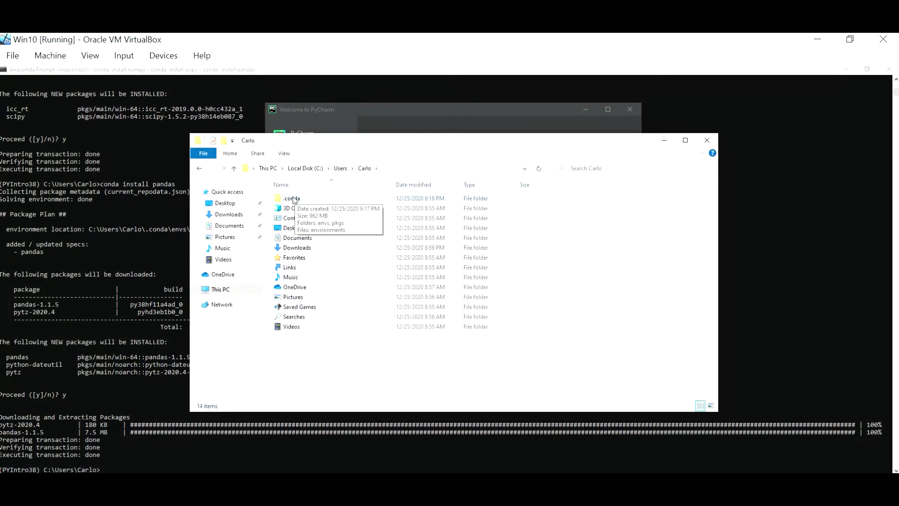
double_click(294, 199)
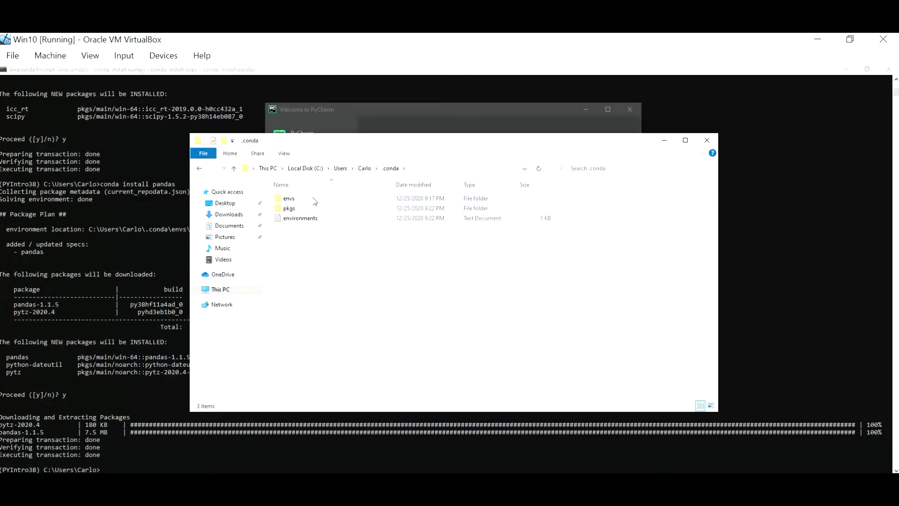
mouse_move(314, 202)
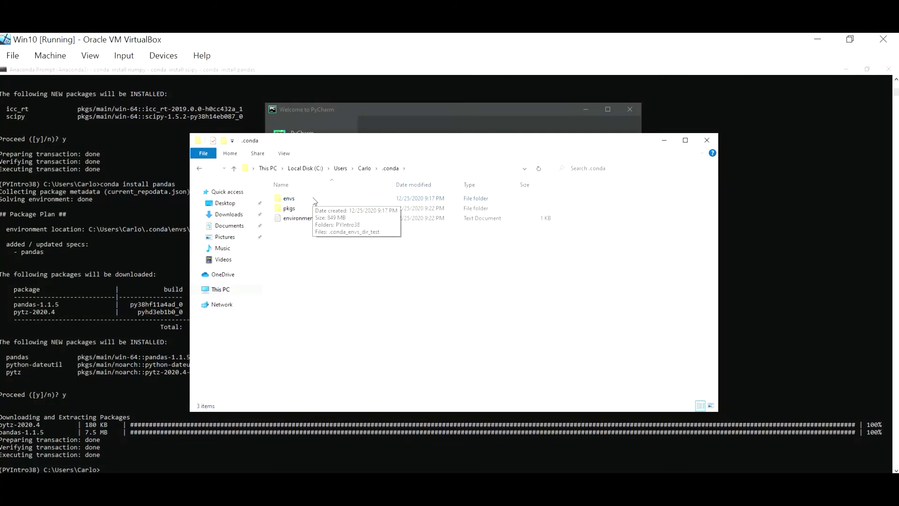
double_click(315, 201)
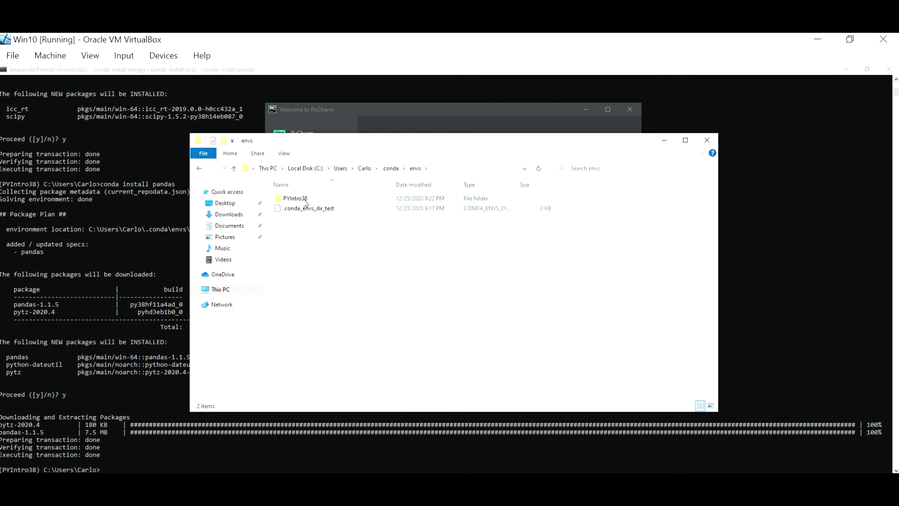
right_click(306, 202)
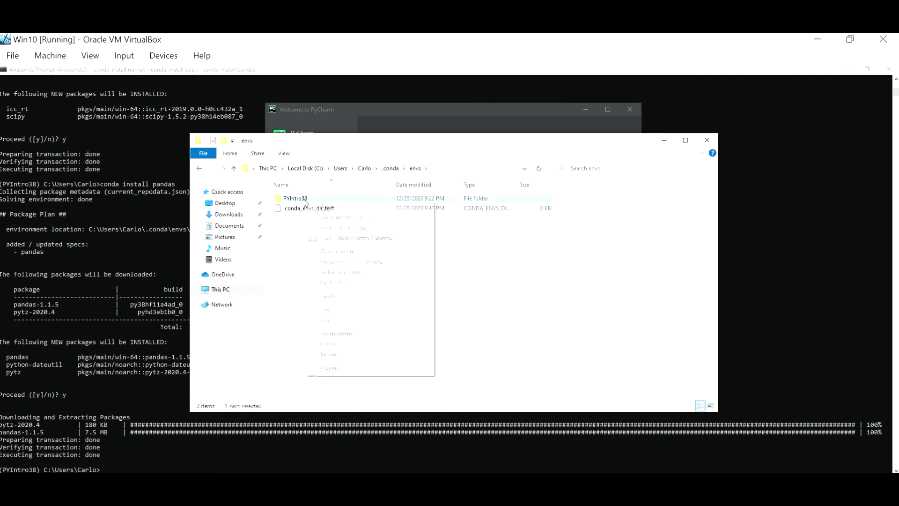
click(355, 369)
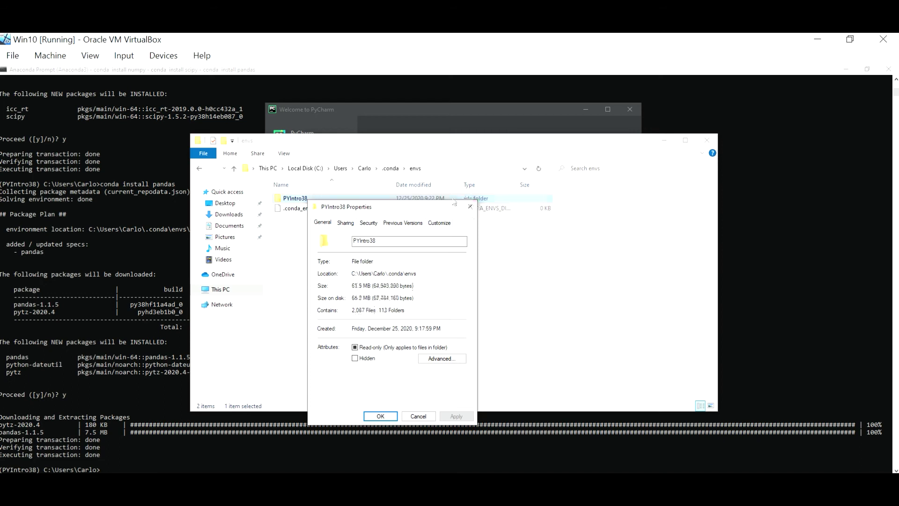
drag(427, 215, 668, 205)
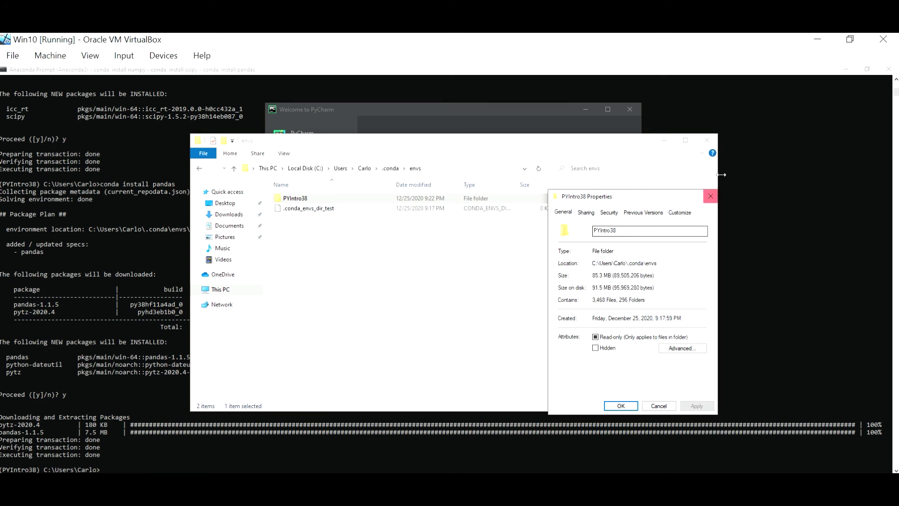
click(712, 200)
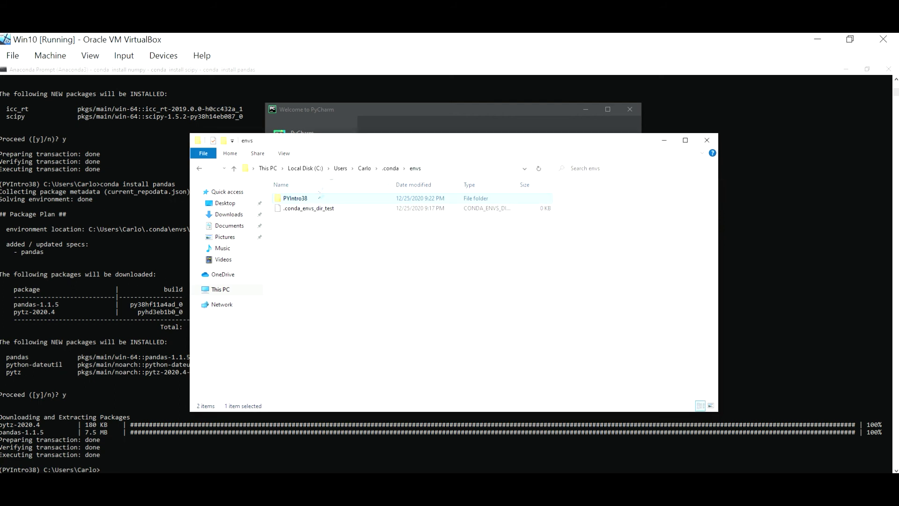
Open the PYIntro38 folder, locate python.exe among its 70 items, then close File Explorer.
double_click(321, 201)
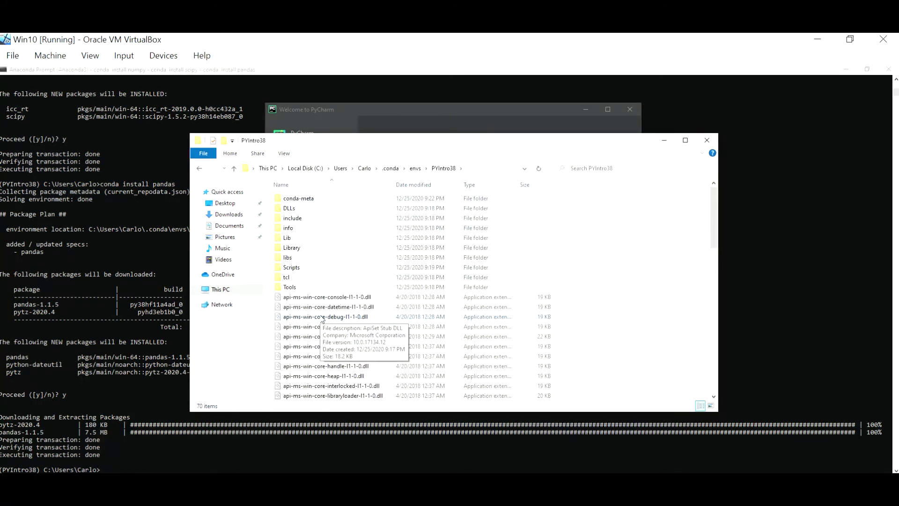
scroll(323, 318, down, 1)
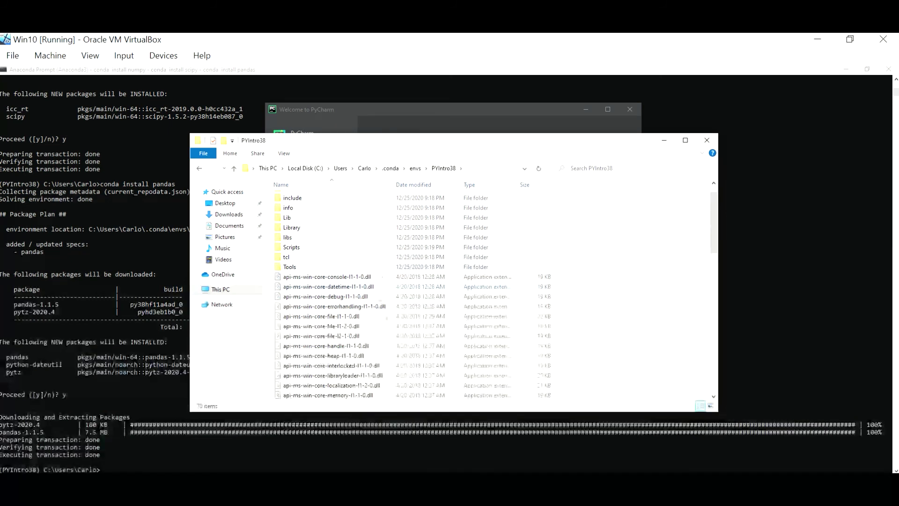
scroll(371, 337, down, 15)
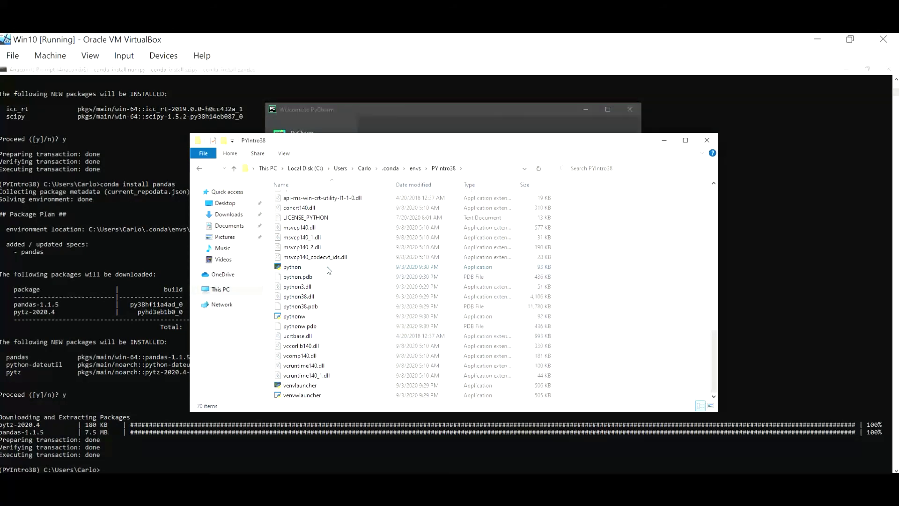
scroll(328, 270, up, 2)
scroll(328, 271, up, 2)
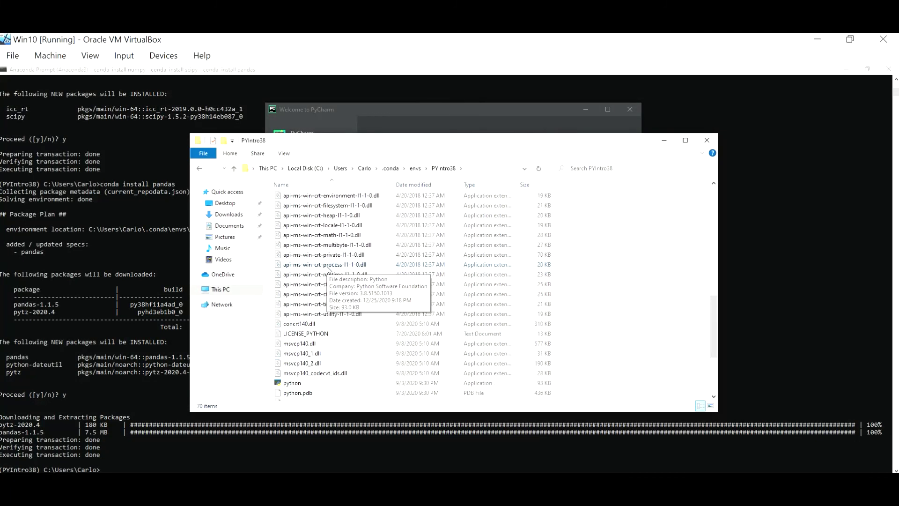
scroll(328, 270, down, 4)
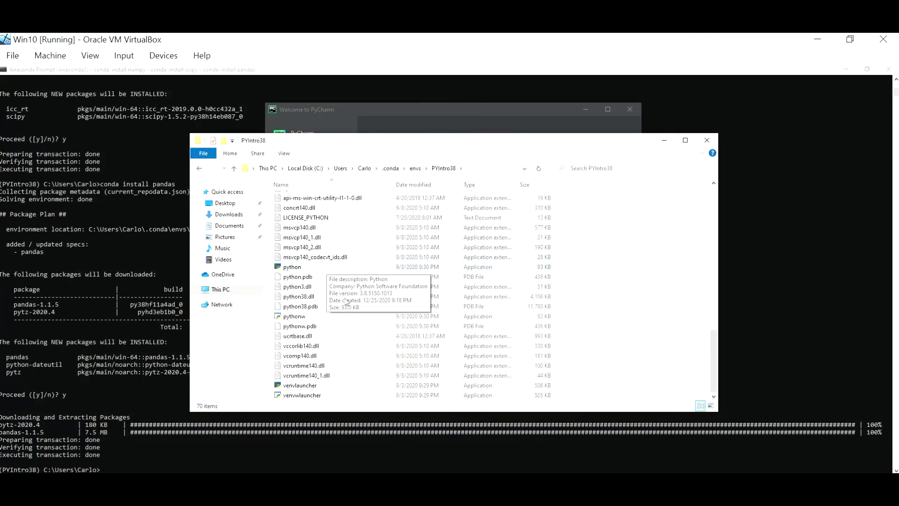
scroll(599, 328, up, 15)
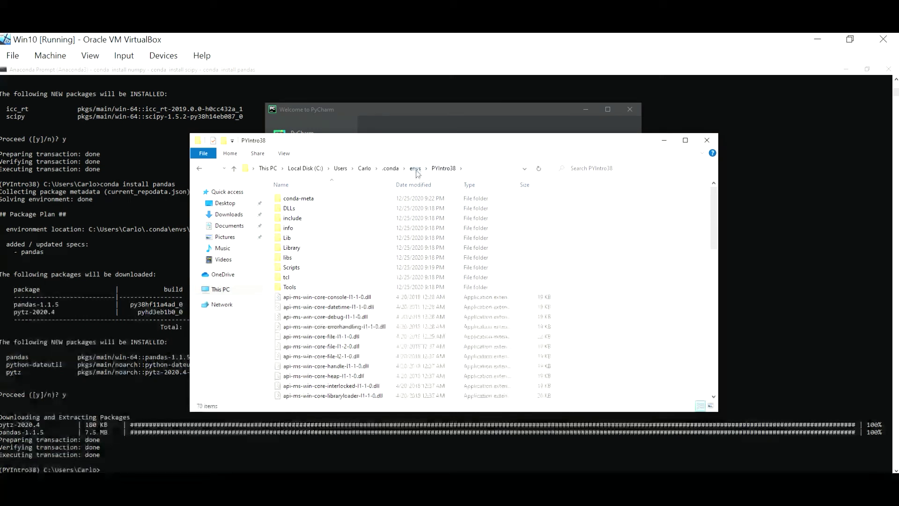
scroll(375, 300, down, 13)
scroll(374, 300, down, 4)
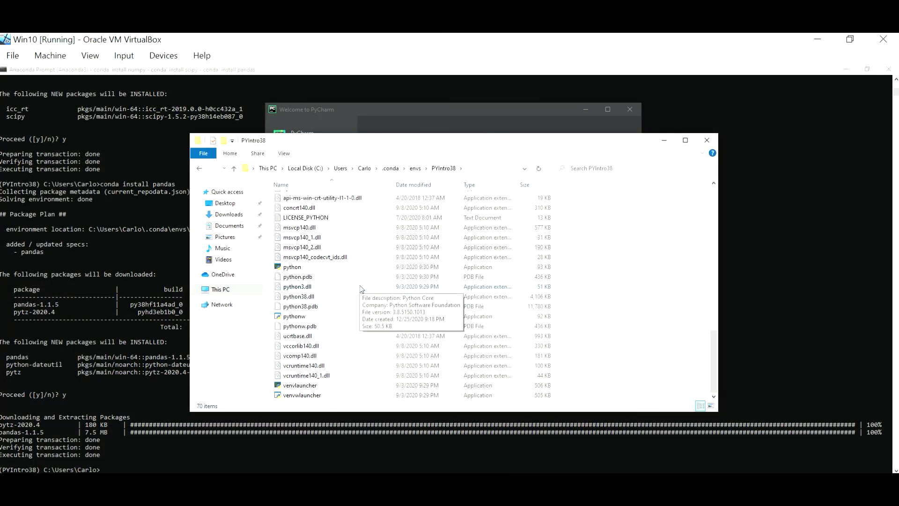
click(707, 139)
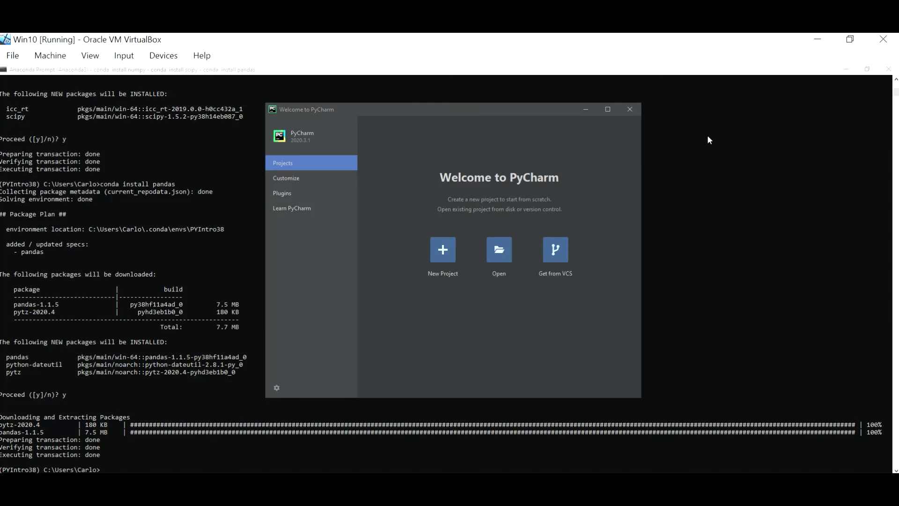
Start a new project named Intro_Python38 that uses a previously configured interpreter.
click(608, 109)
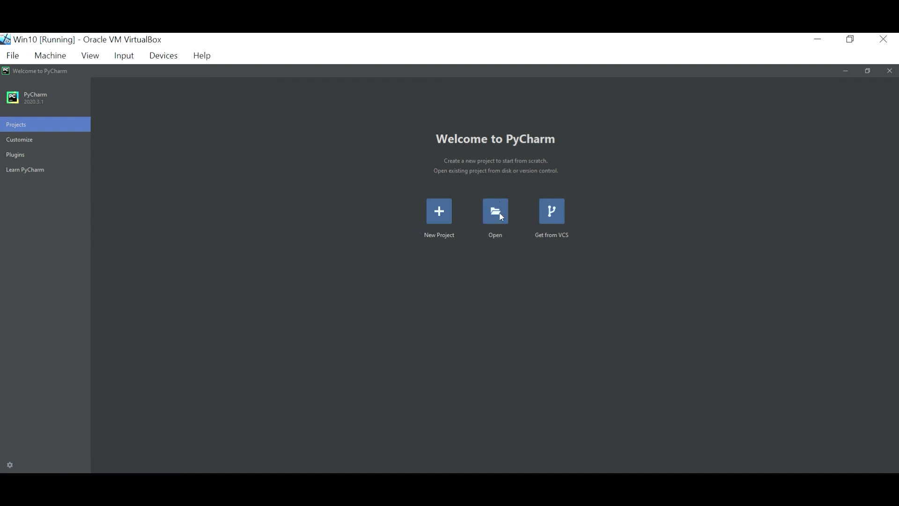
click(437, 216)
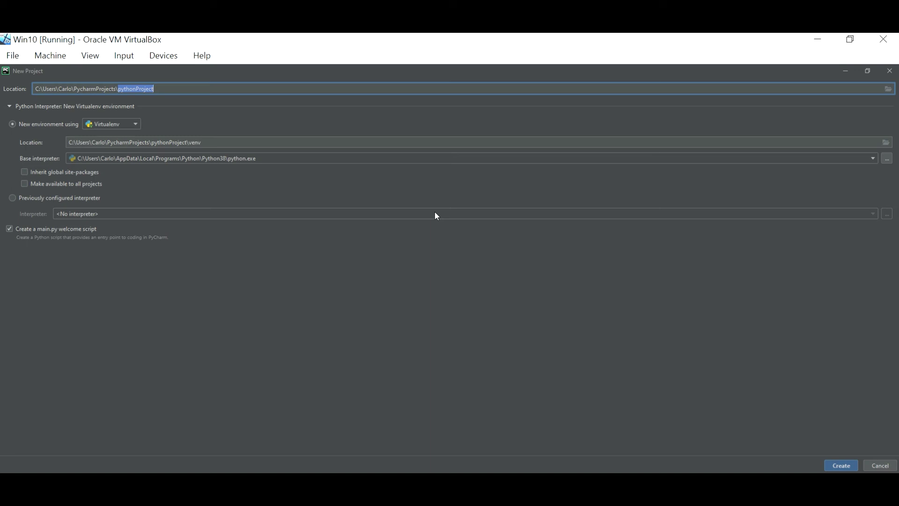
text(Intro)
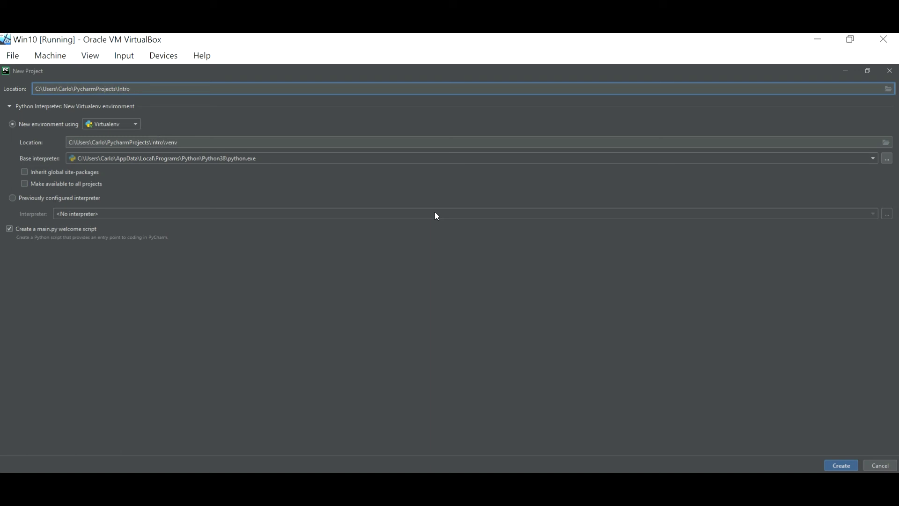
text(_Python38)
click(13, 198)
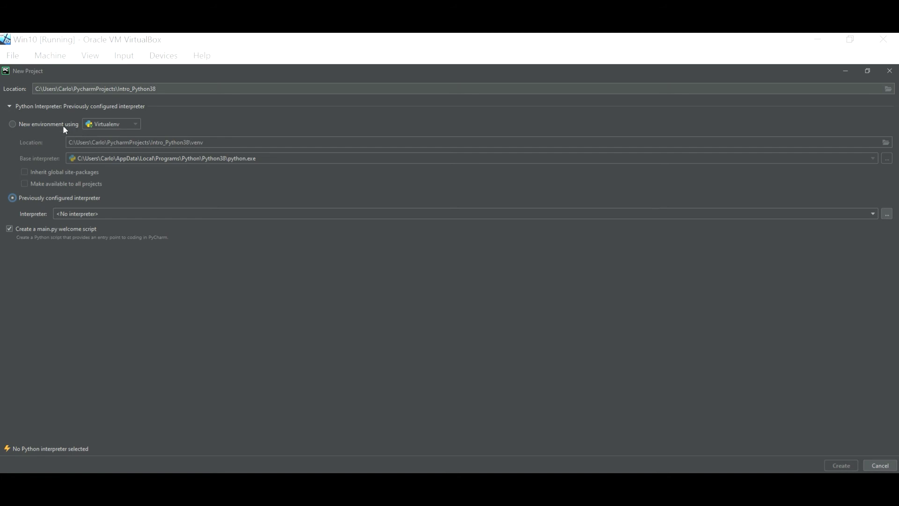
Settle Intro_Python38 on a previously configured interpreter and bring up Add Python Interpreter.
click(13, 124)
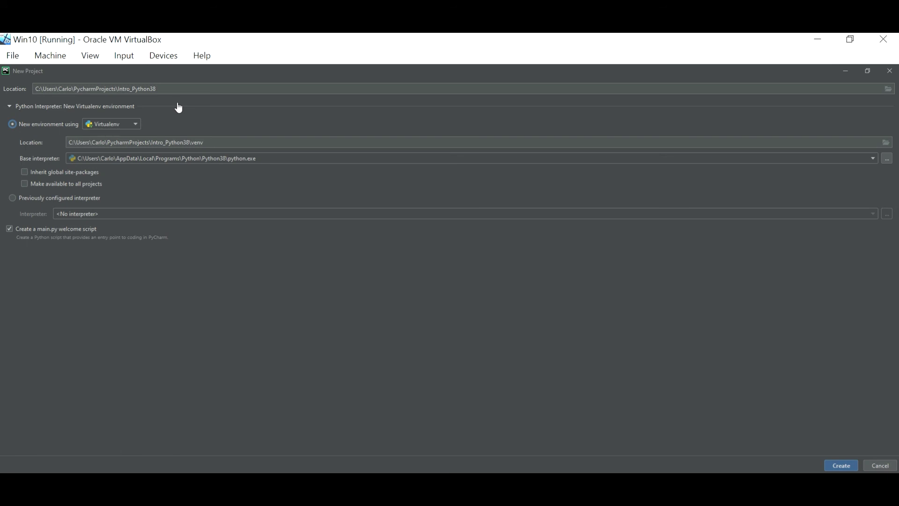
click(14, 200)
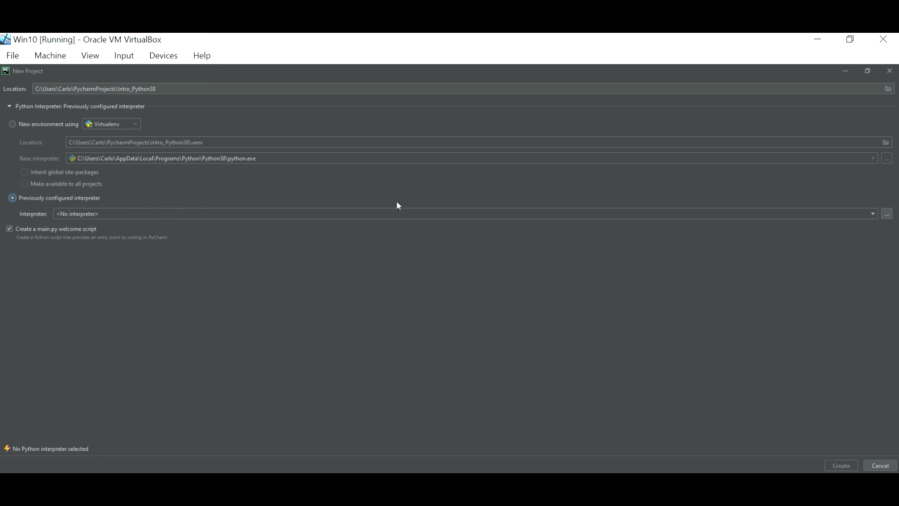
click(886, 213)
click(12, 124)
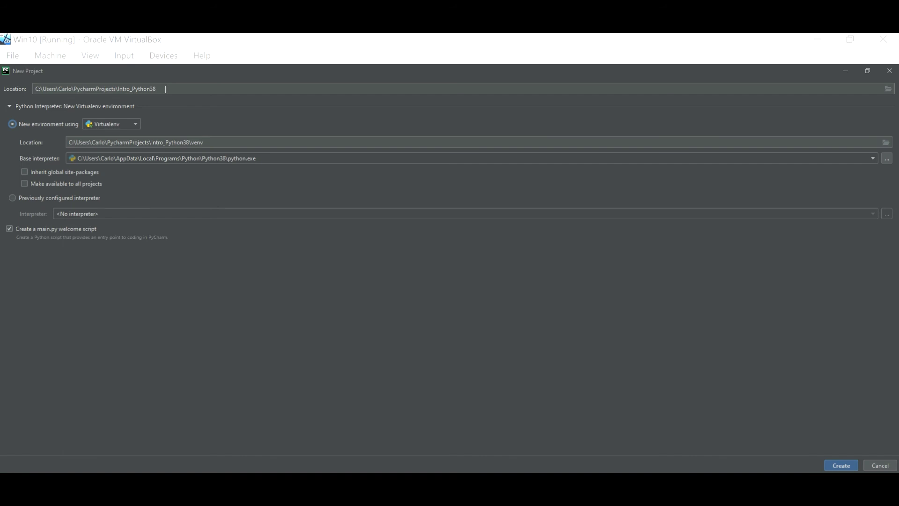
drag(165, 89, 120, 89)
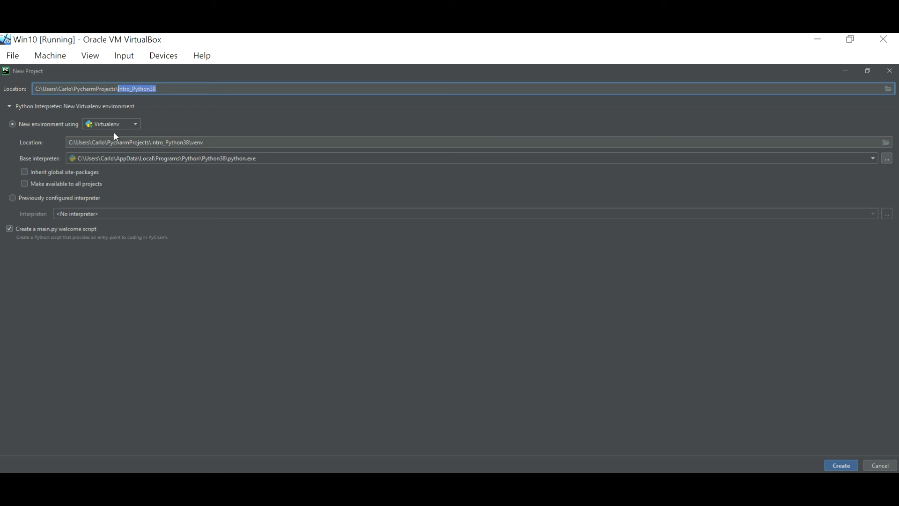
click(15, 197)
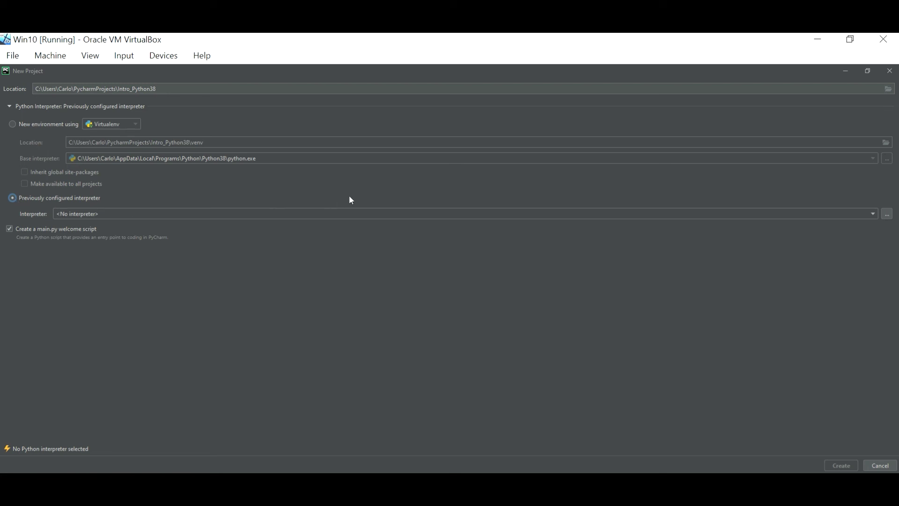
click(887, 214)
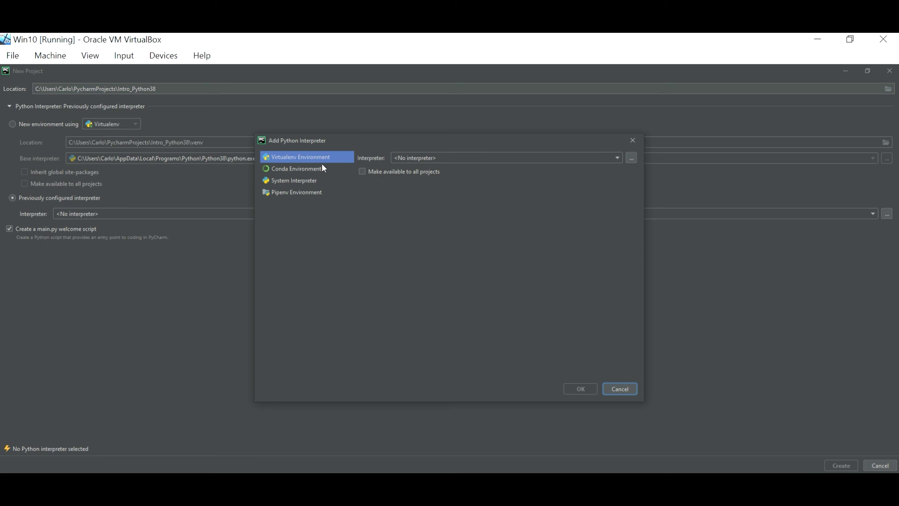
Choose Conda Environment and browse the C: drive tree toward .conda\envs for the interpreter.
click(295, 175)
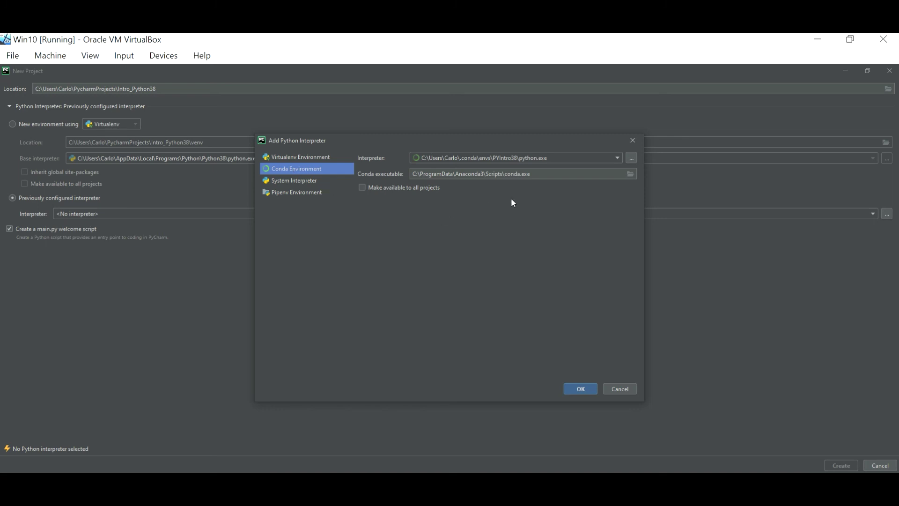
click(631, 158)
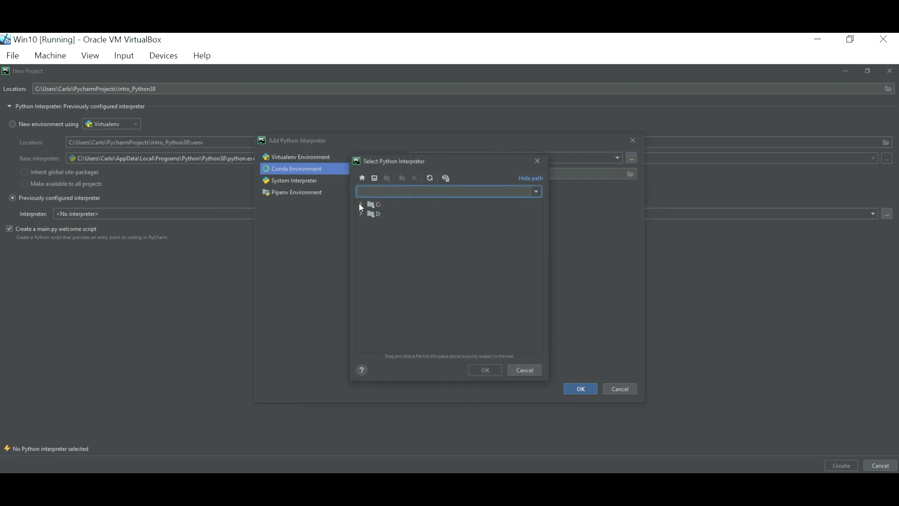
click(360, 204)
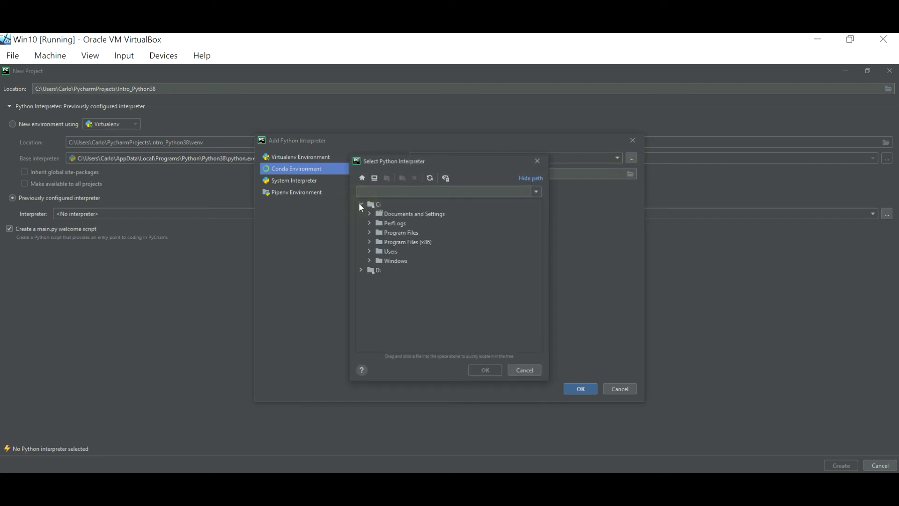
click(369, 251)
click(378, 261)
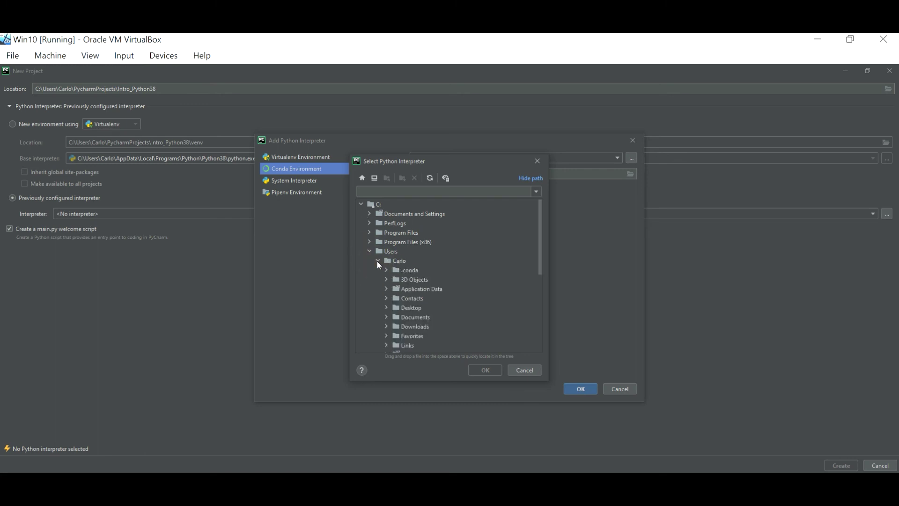
click(382, 270)
click(386, 271)
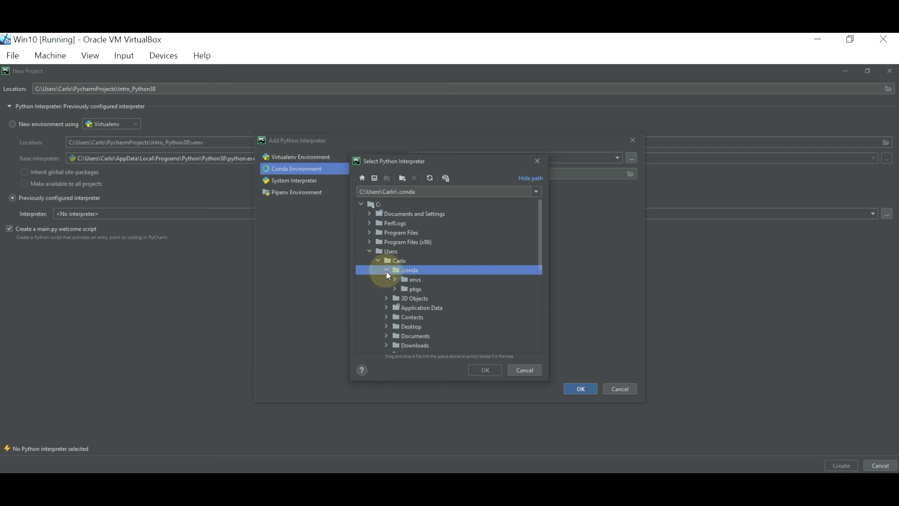
click(392, 279)
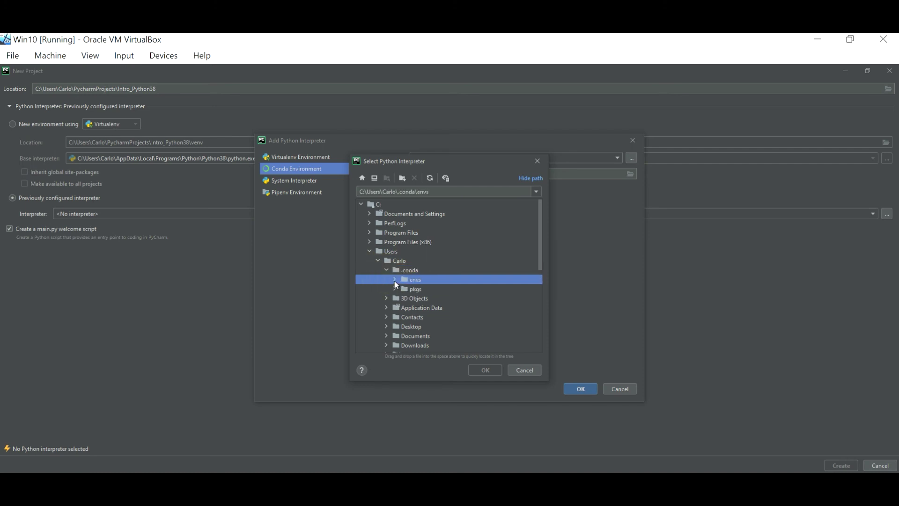
click(394, 280)
scroll(395, 277, down, 2)
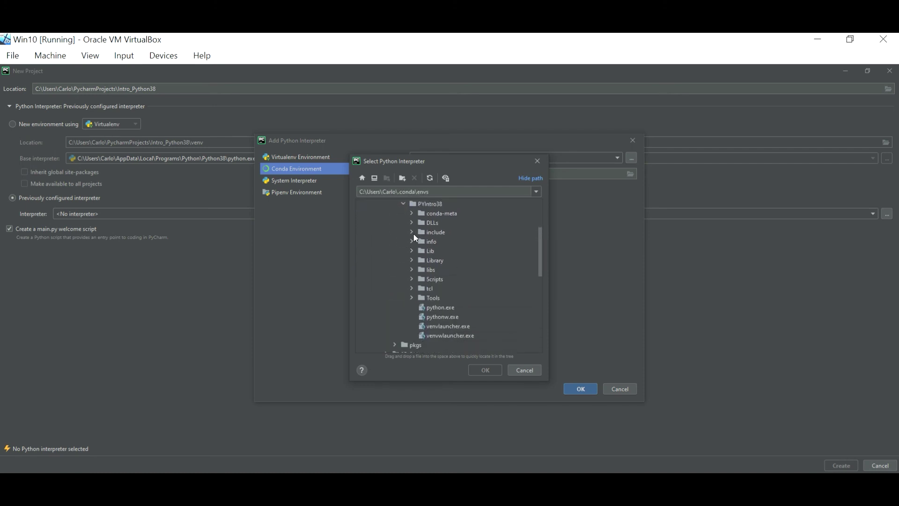
scroll(414, 234, up, 1)
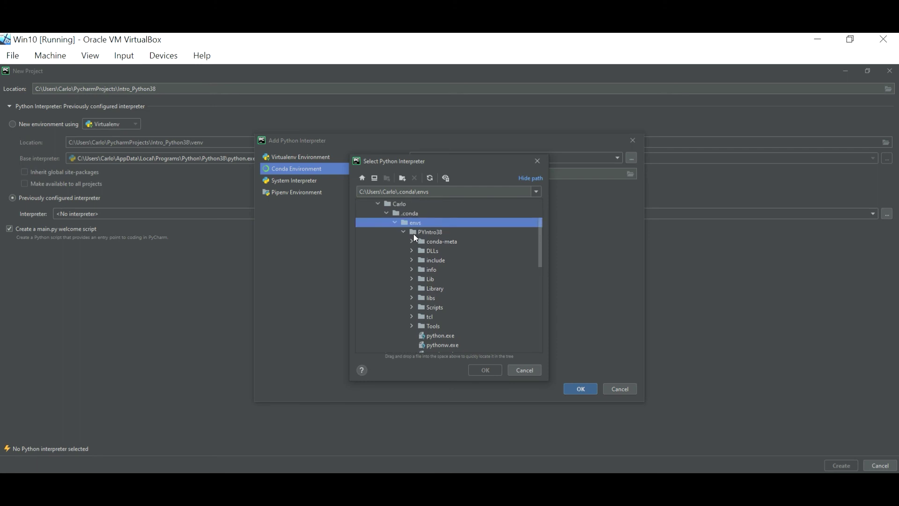
scroll(413, 234, up, 2)
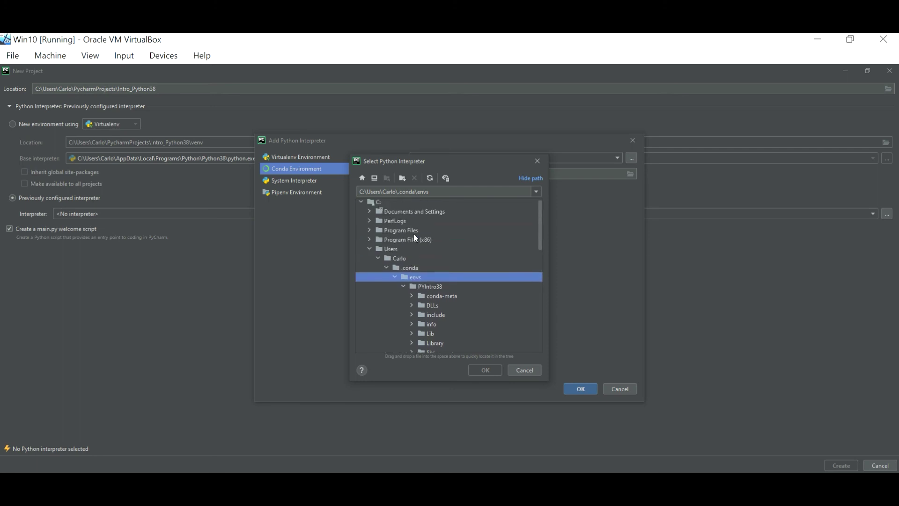
click(360, 204)
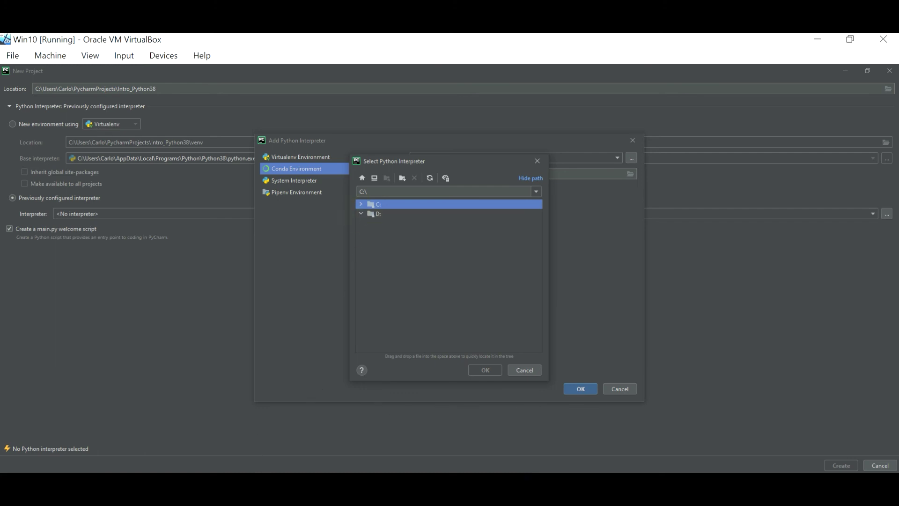
Check This PC's drives in File Explorer, then return to the interpreter file browser.
click(263, 479)
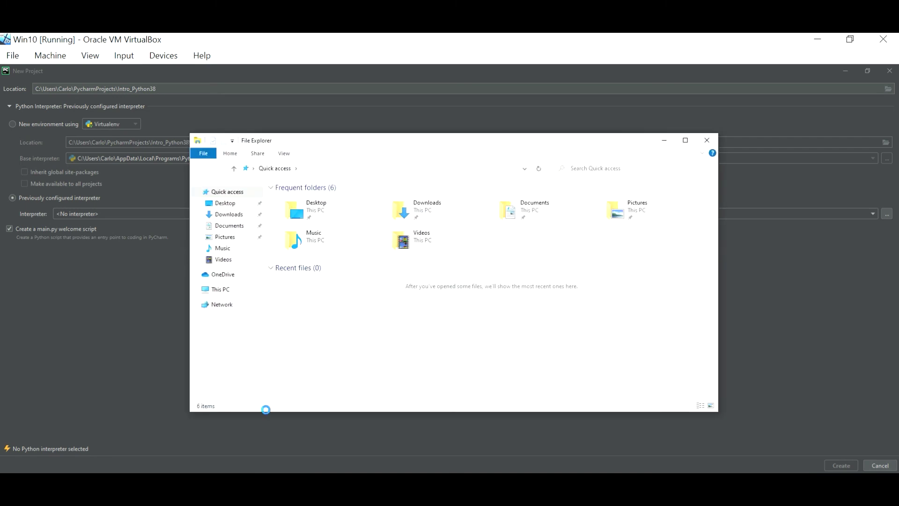
click(219, 289)
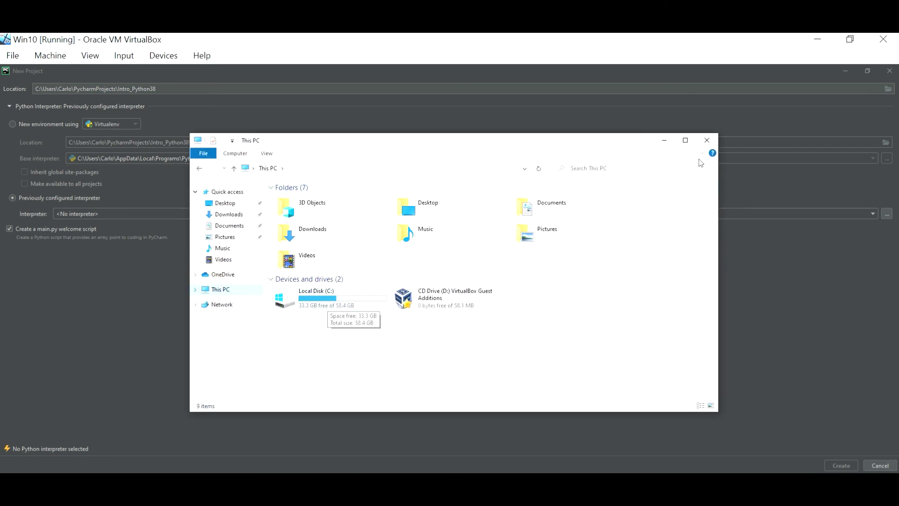
click(707, 140)
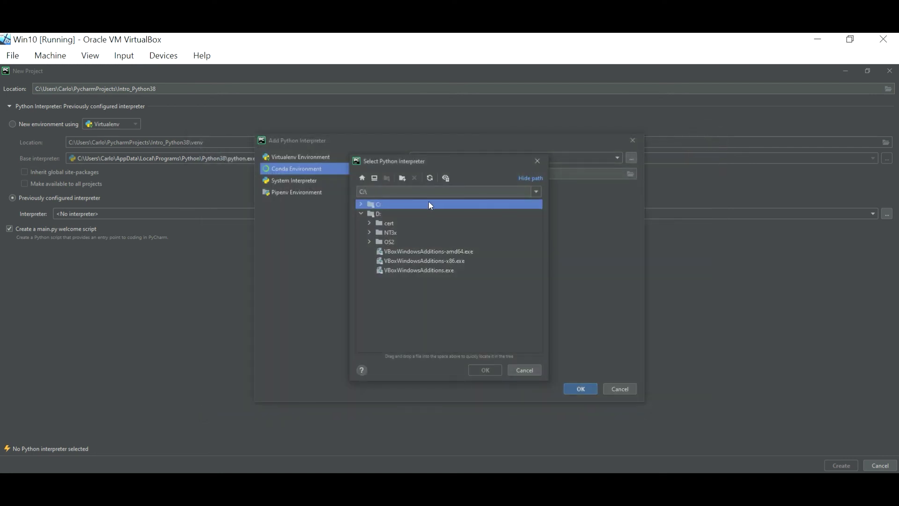
click(364, 215)
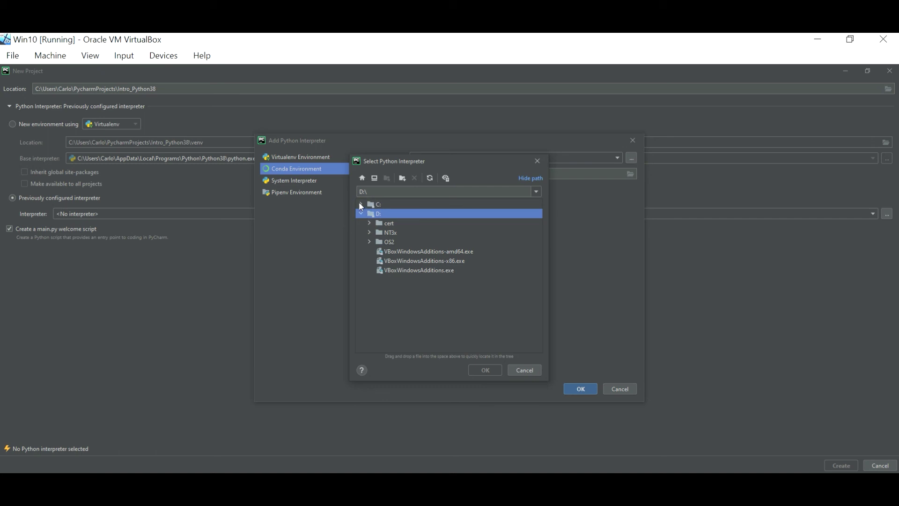
click(361, 214)
Select C:\Users\<user>\.conda\envs\PYIntro38\python.exe as the interpreter and confirm.
click(360, 204)
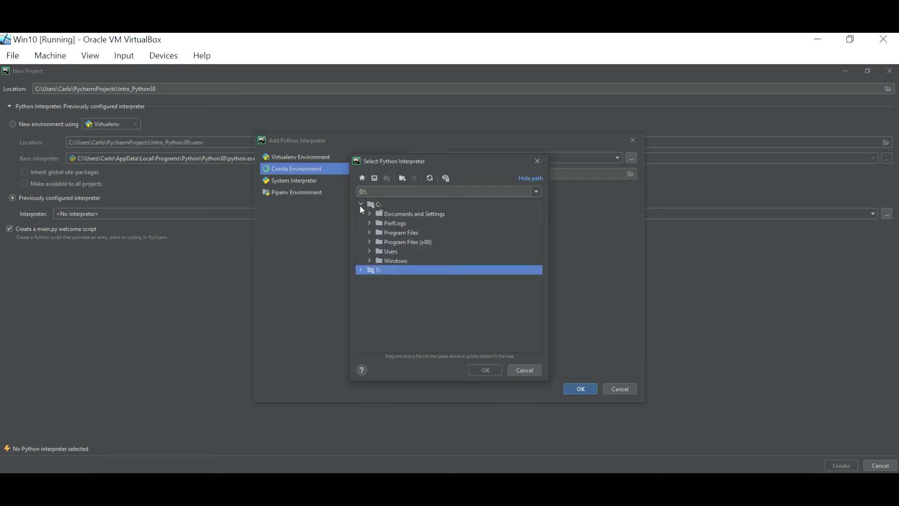
click(369, 250)
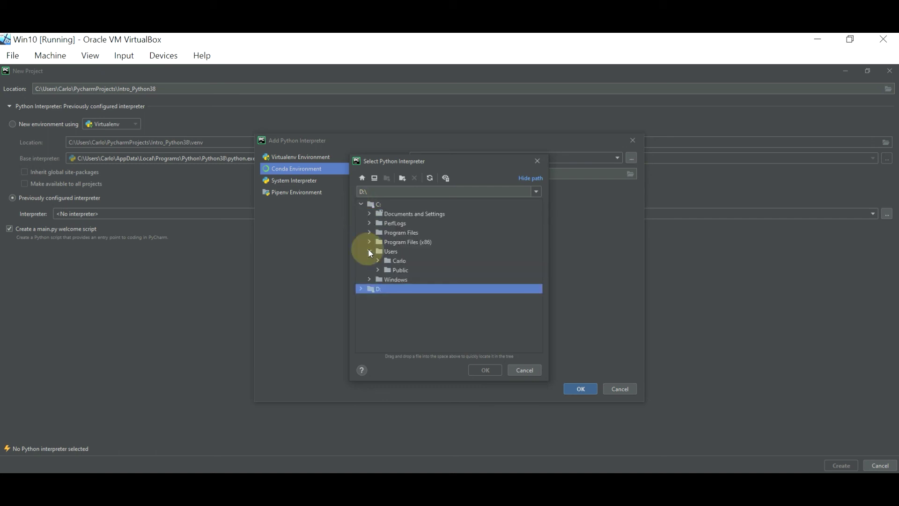
click(375, 261)
click(376, 261)
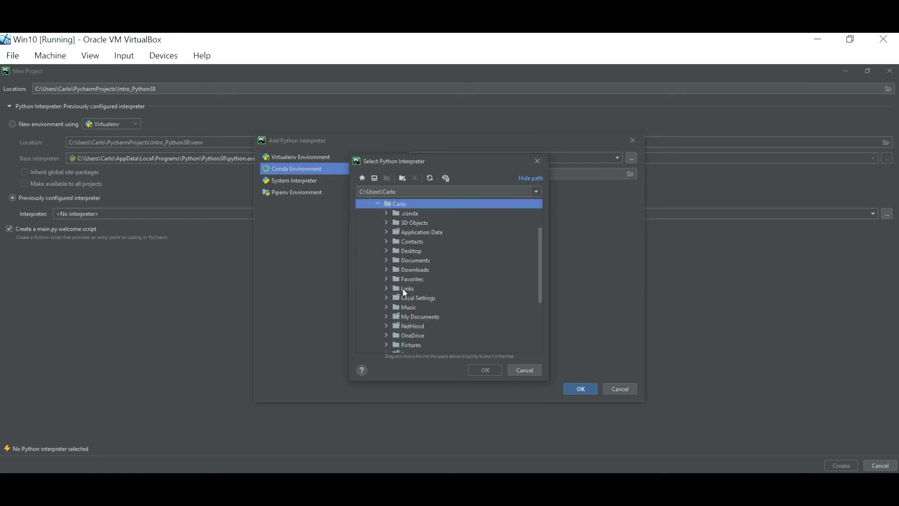
click(385, 210)
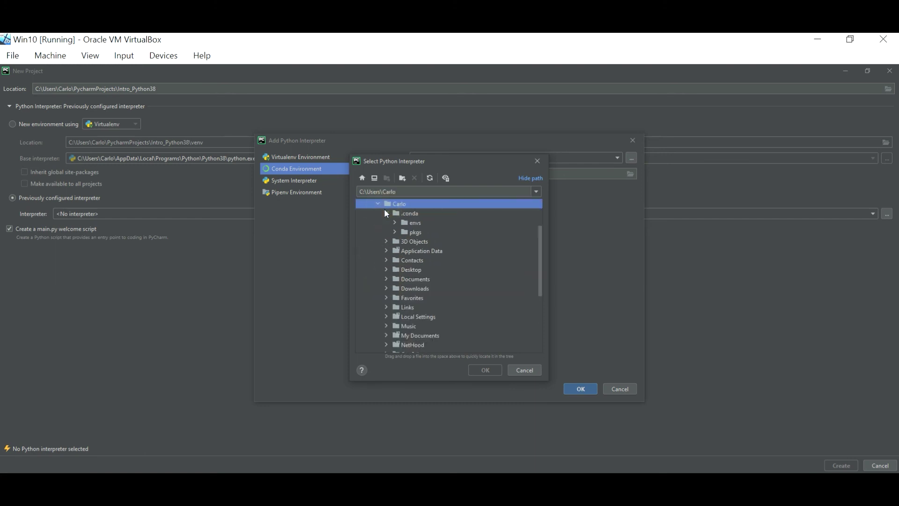
click(395, 223)
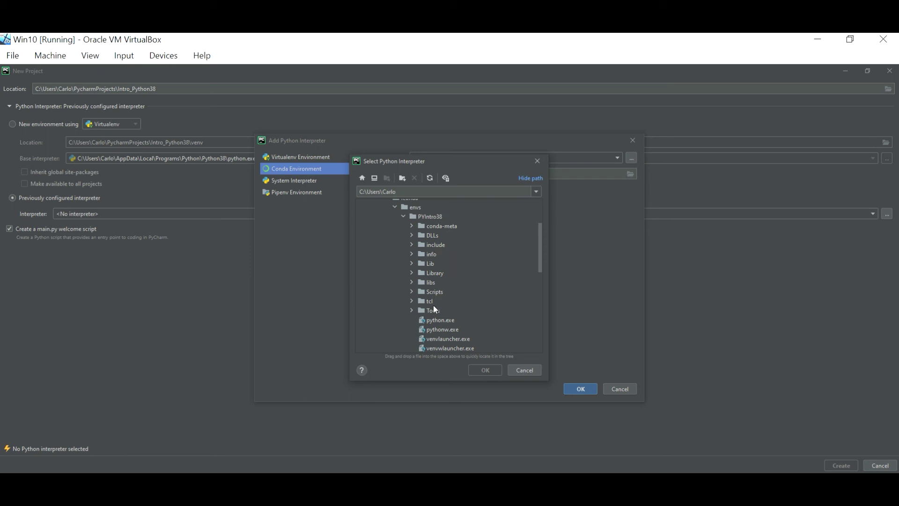
click(436, 323)
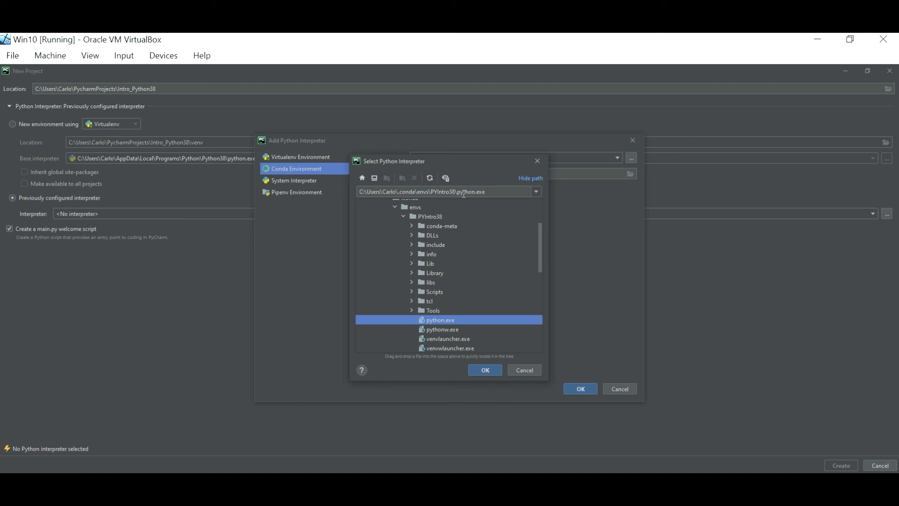
click(485, 370)
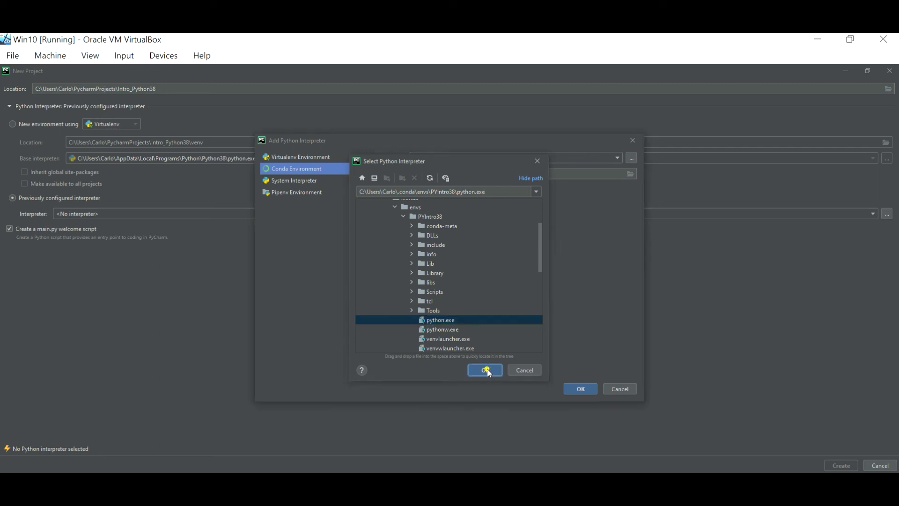
Create the Intro_Python38 project with the Python 3.8 (PYIntro38) Conda interpreter.
click(578, 388)
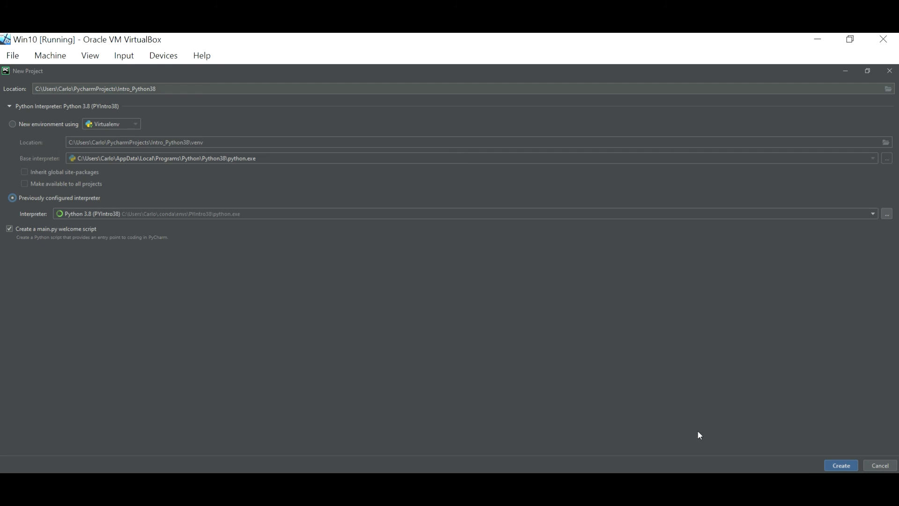
click(841, 468)
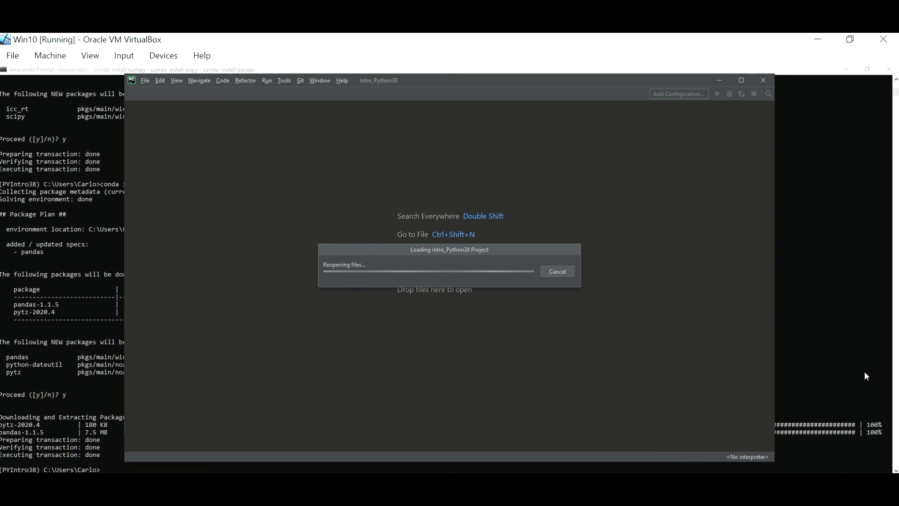
click(742, 80)
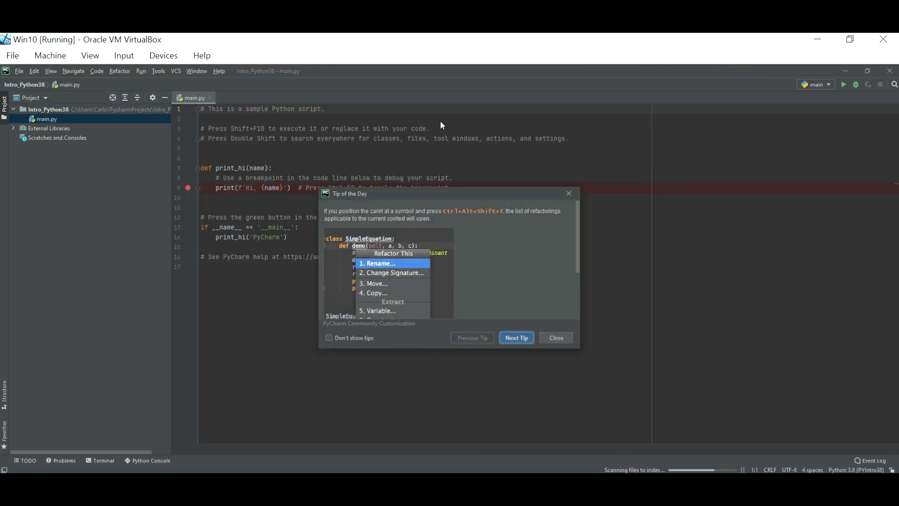
Close Tip of the Day, the main.py tab, and the Windows Defender notification.
click(523, 338)
click(524, 338)
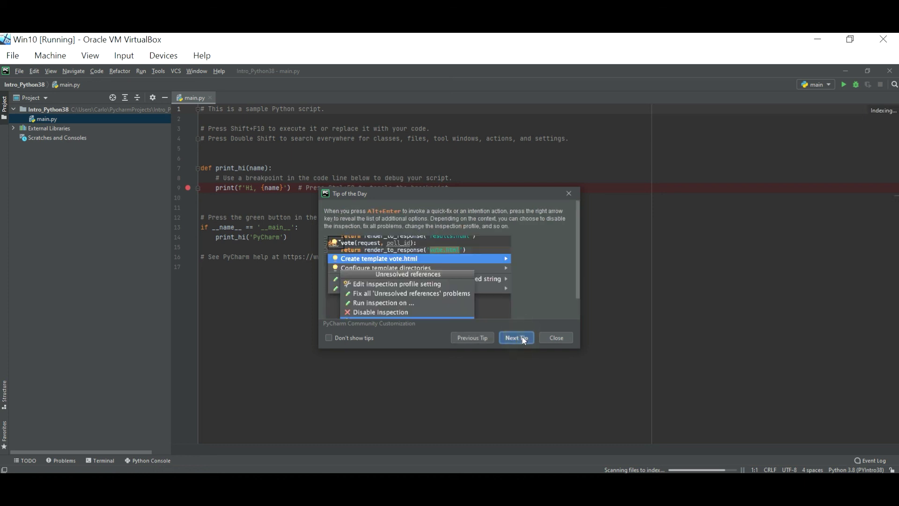
click(522, 337)
click(565, 342)
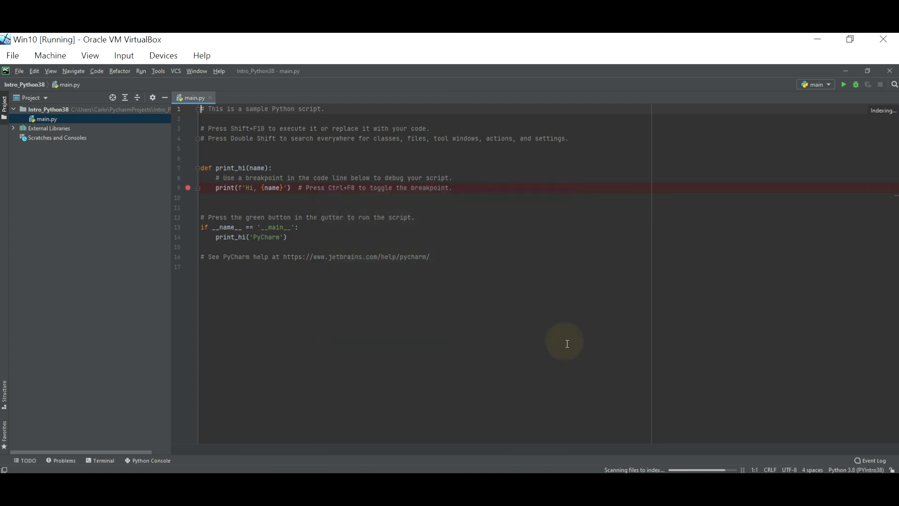
click(210, 98)
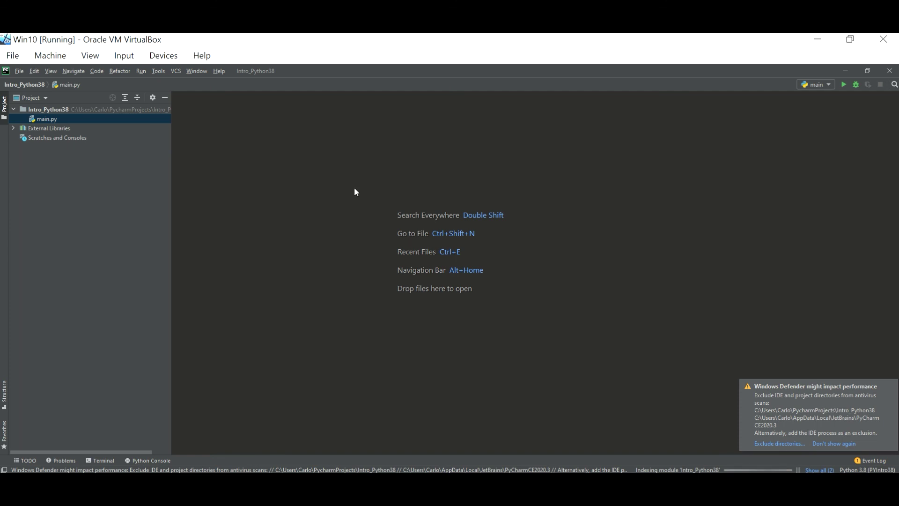
click(892, 386)
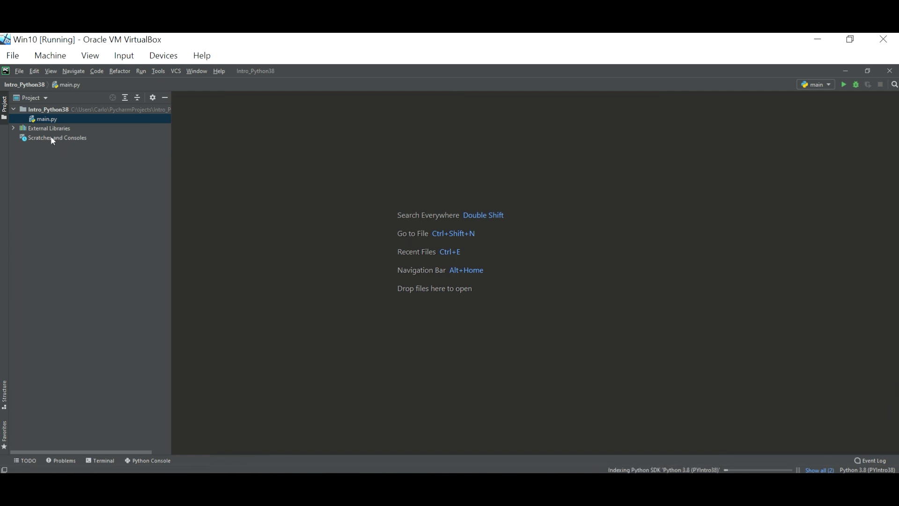
Create a Python file named Intro_Code_1 in the Intro_Python38 project folder.
right_click(41, 112)
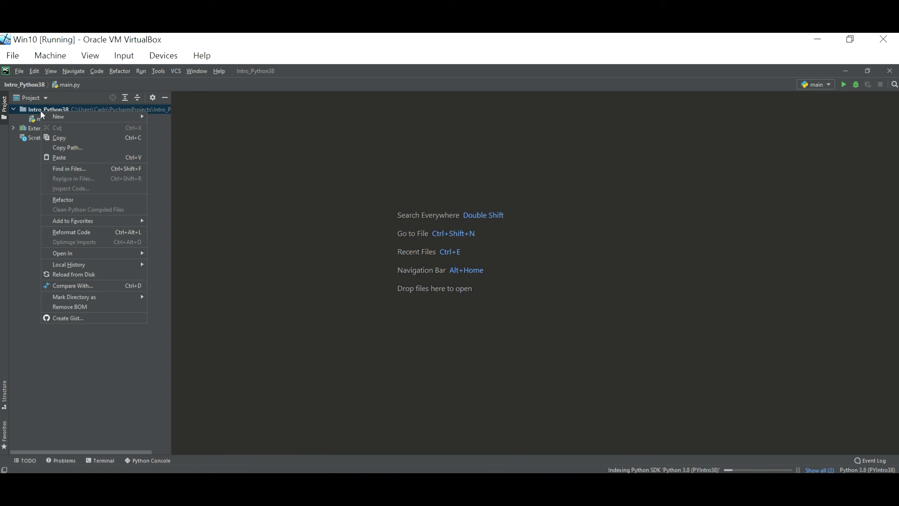
mouse_move(56, 117)
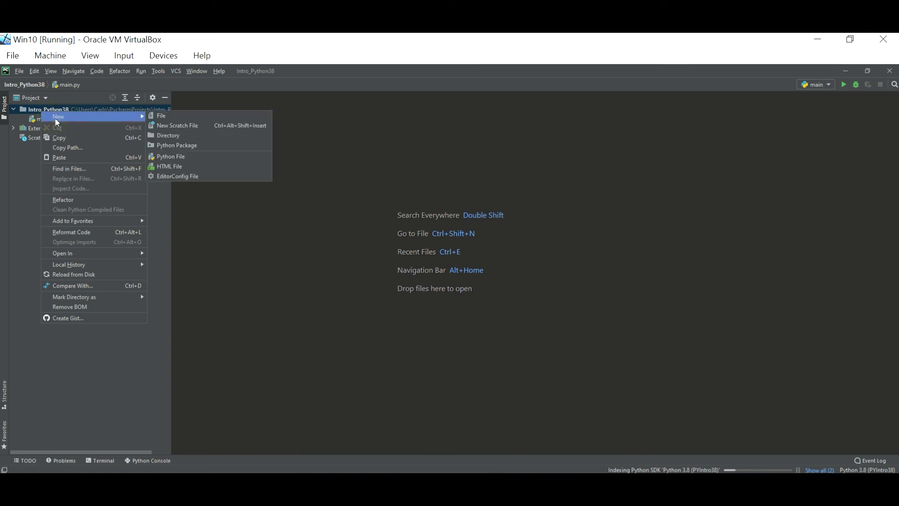
click(41, 114)
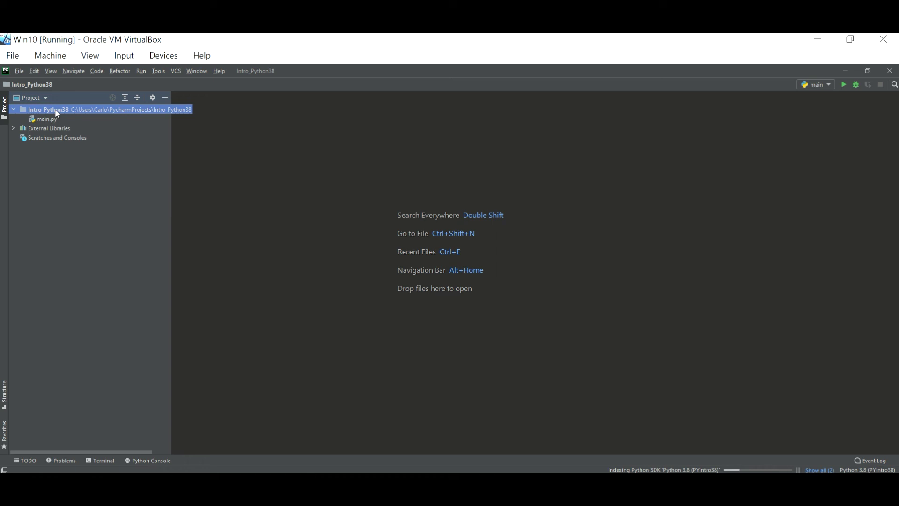
right_click(57, 113)
mouse_move(69, 117)
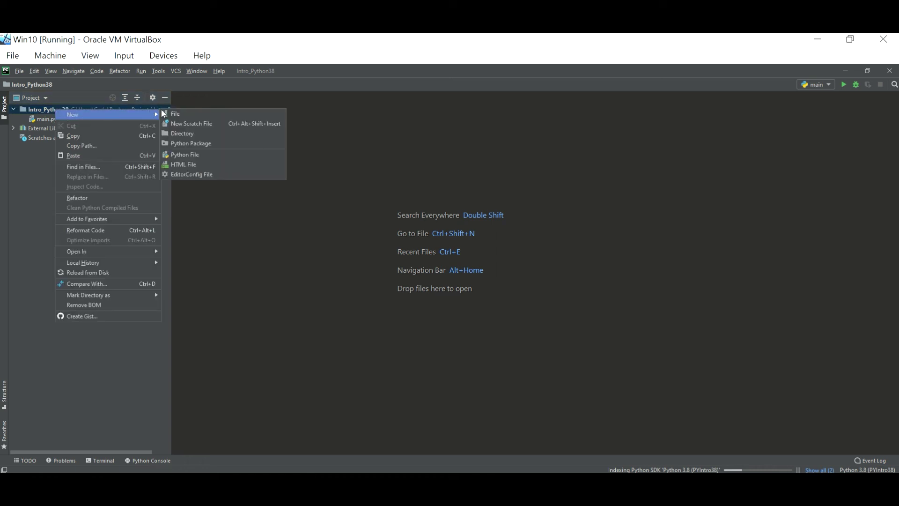
click(212, 157)
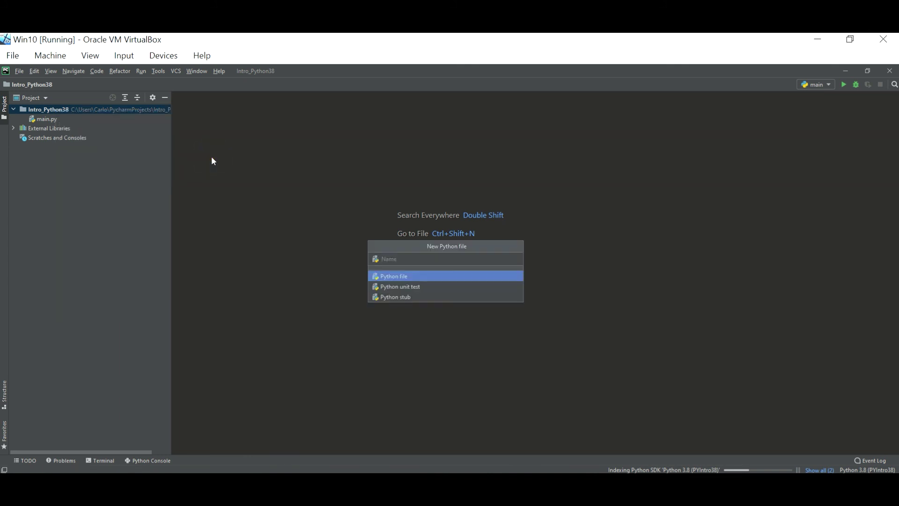
text(Intro_Code_1)
key(Return)
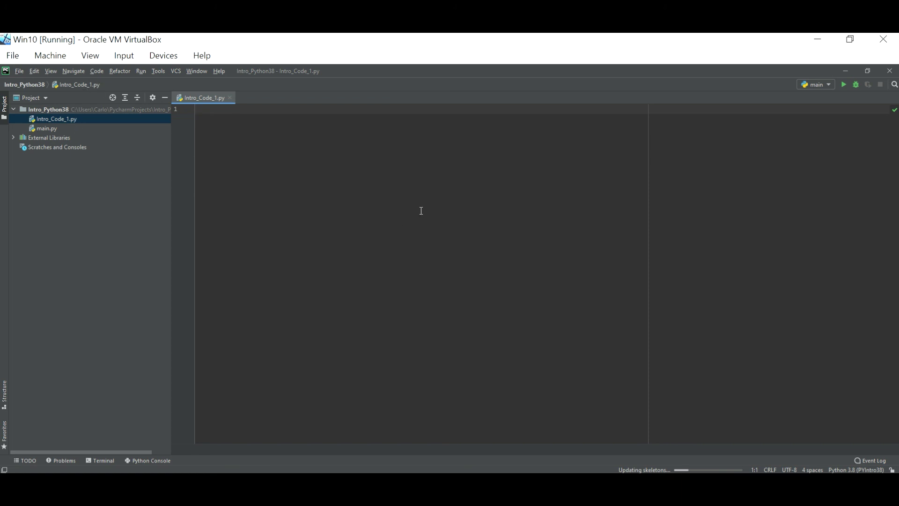
Type a = 1, b = 2 and c = a+b on three lines, correcting 1 to a.
text(a = 1)
key(Return)
text(b = 2)
key(Return)
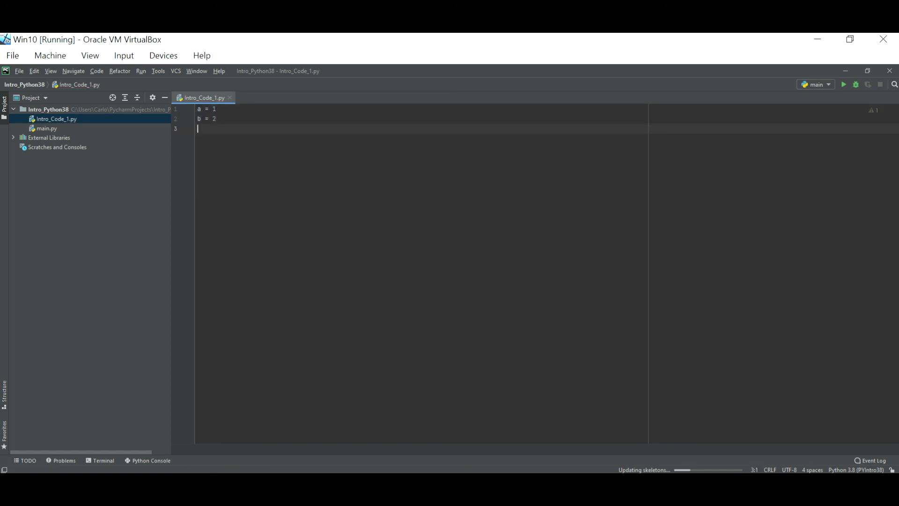
text(c = 1+b)
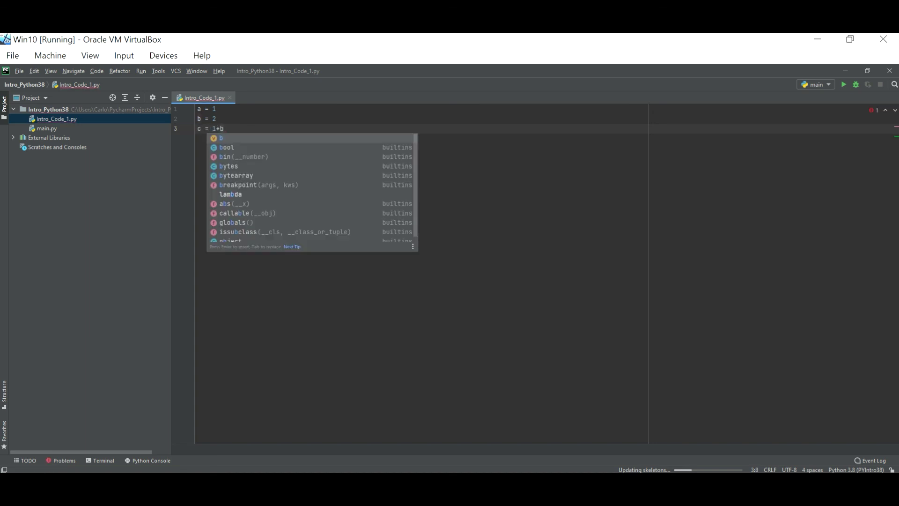
key(Left)
key(Left)
key(BackSpace)
text(a)
key(Right)
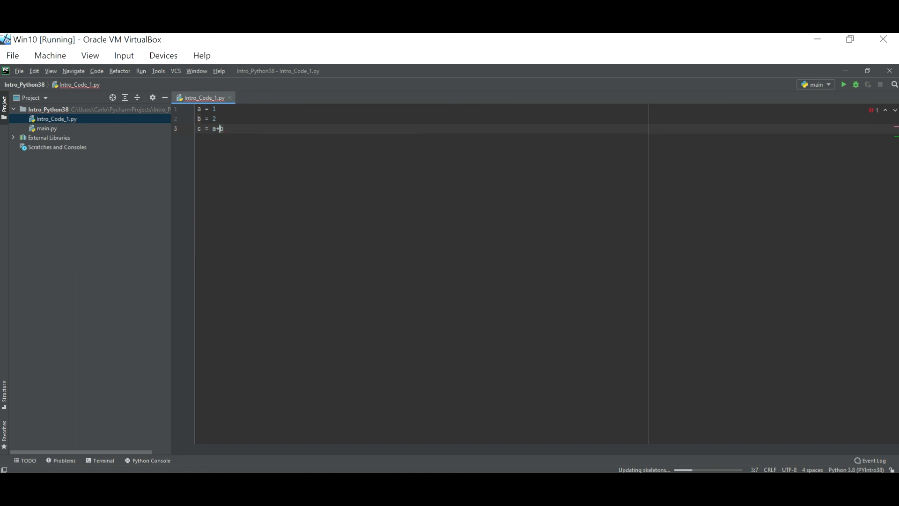
key(Right)
Add print("c= ", c) below to print the sum with its label.
key(Return)
key(Return)
text(p)
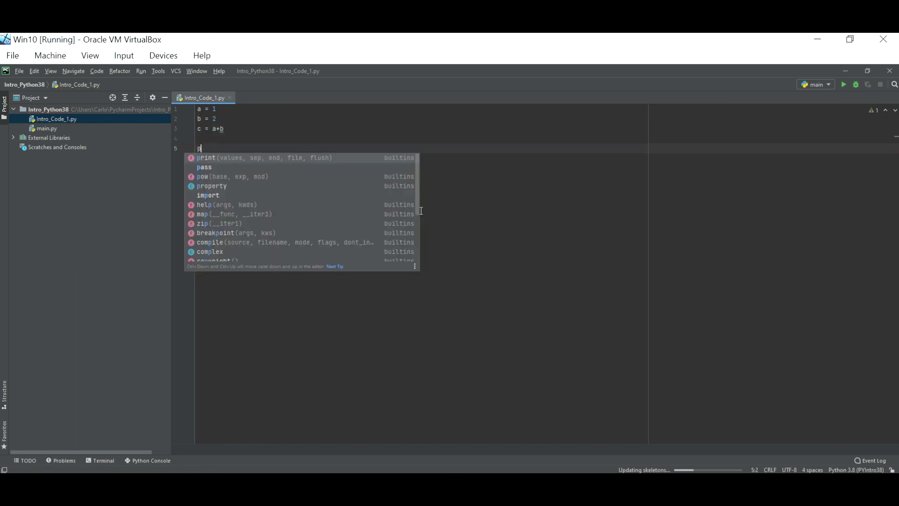
text(rin)
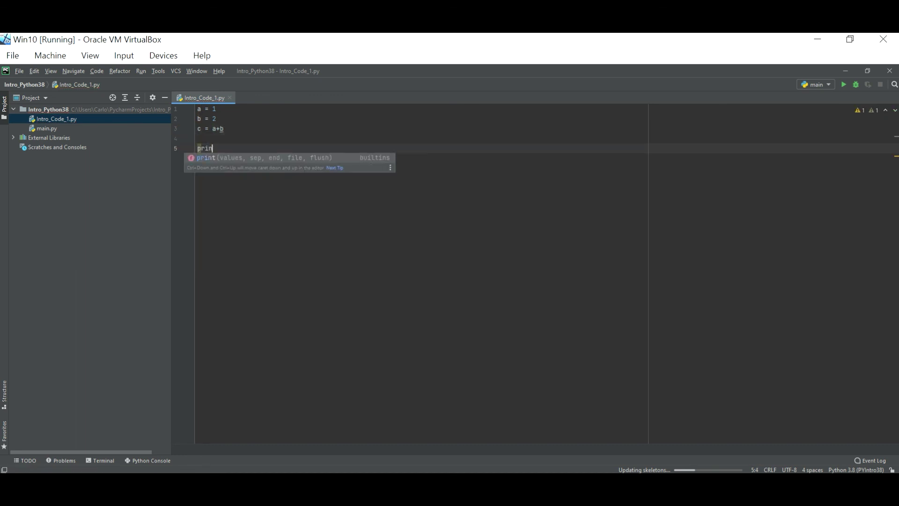
text(t()
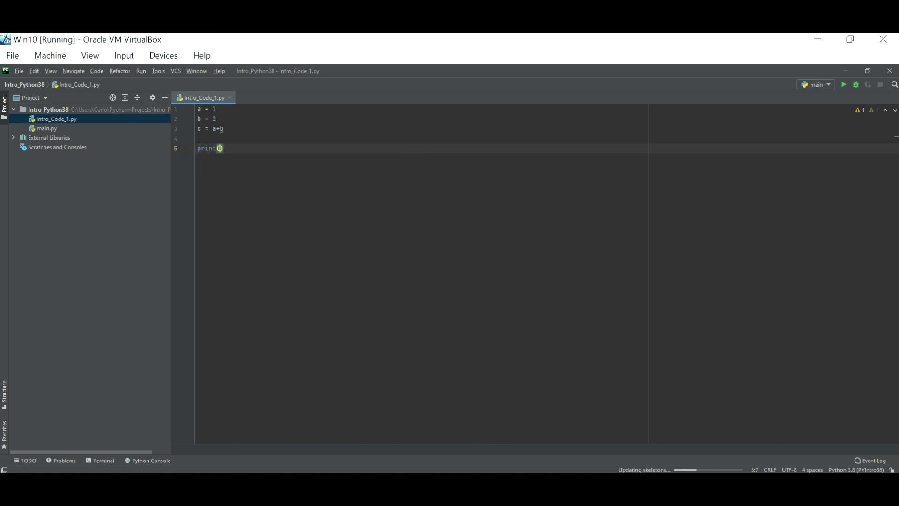
text("c",)
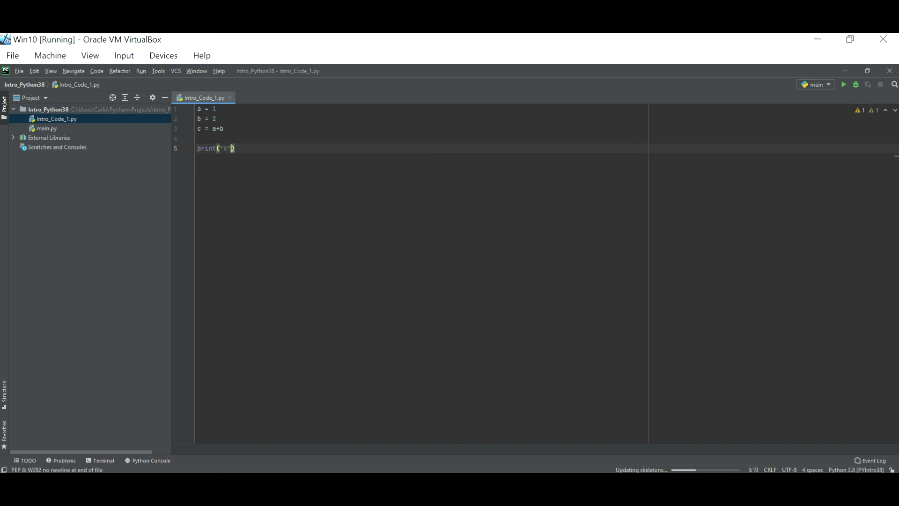
text( c)
key(Left)
key(Left)
key(Left)
key(Left)
text(+)
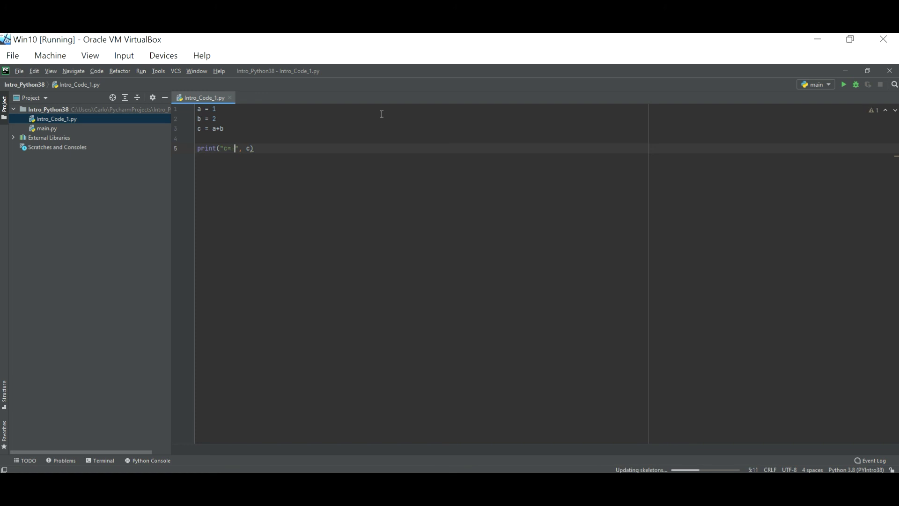
Run Intro_Code_1 to print c= 3, then add a breakpoint on line 3 (c = a+b).
click(141, 71)
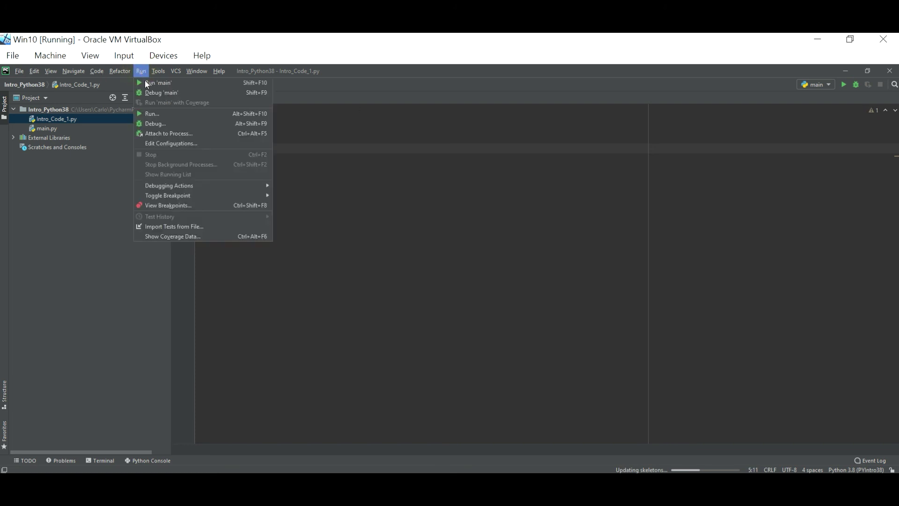
click(159, 114)
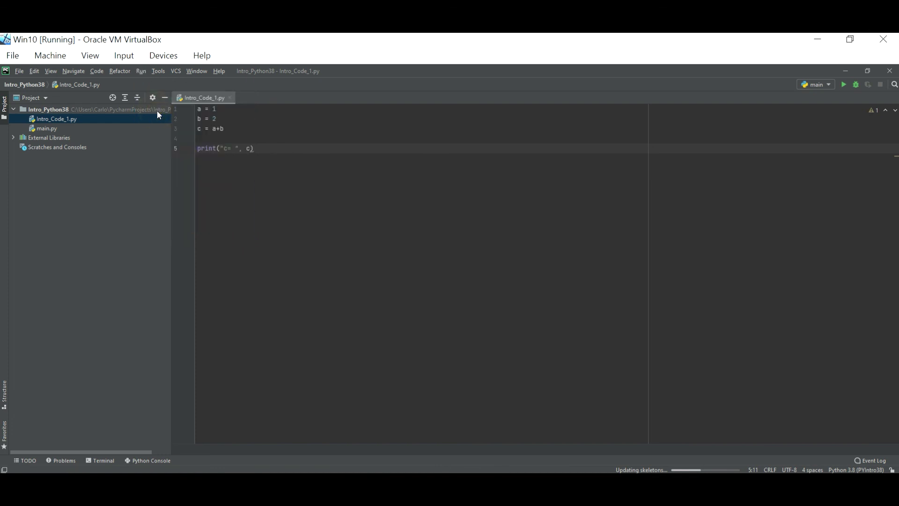
key(Down)
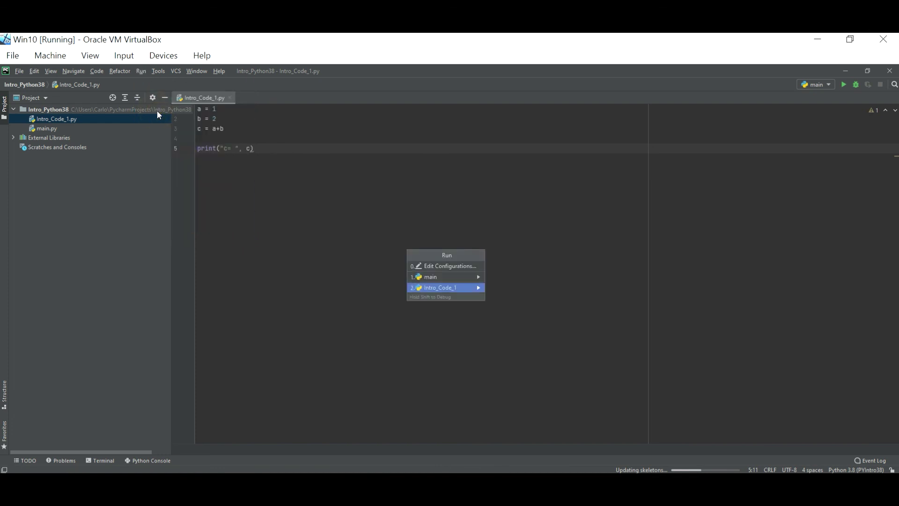
click(440, 289)
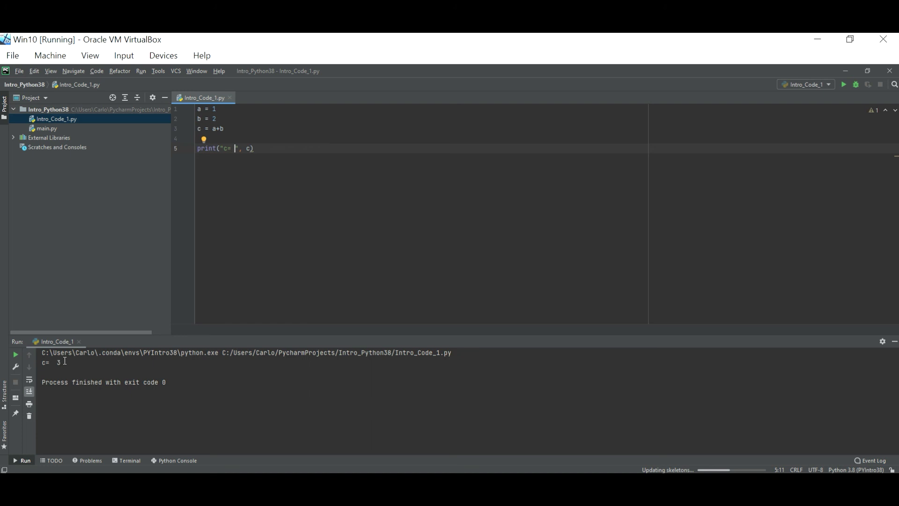
click(192, 128)
Debug Intro_Code_1 to the breakpoint and step over line 3 so c = 3 shows.
click(140, 71)
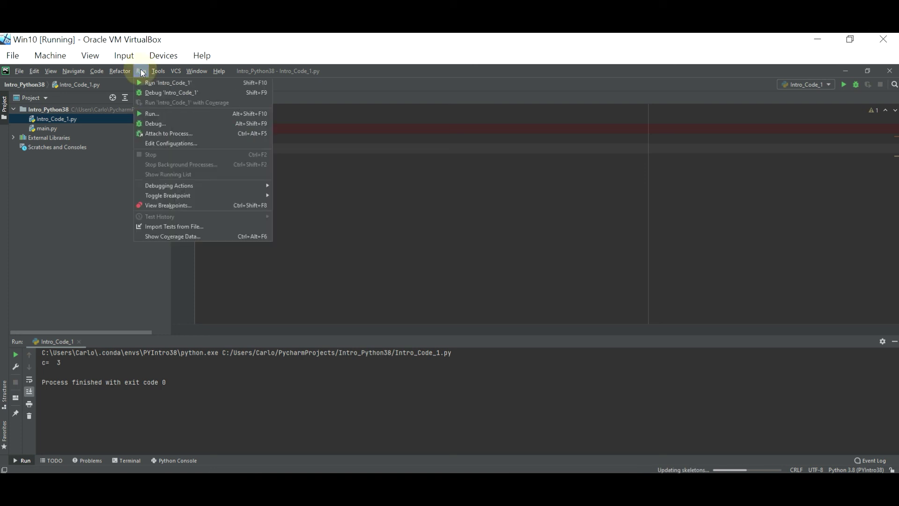
click(164, 124)
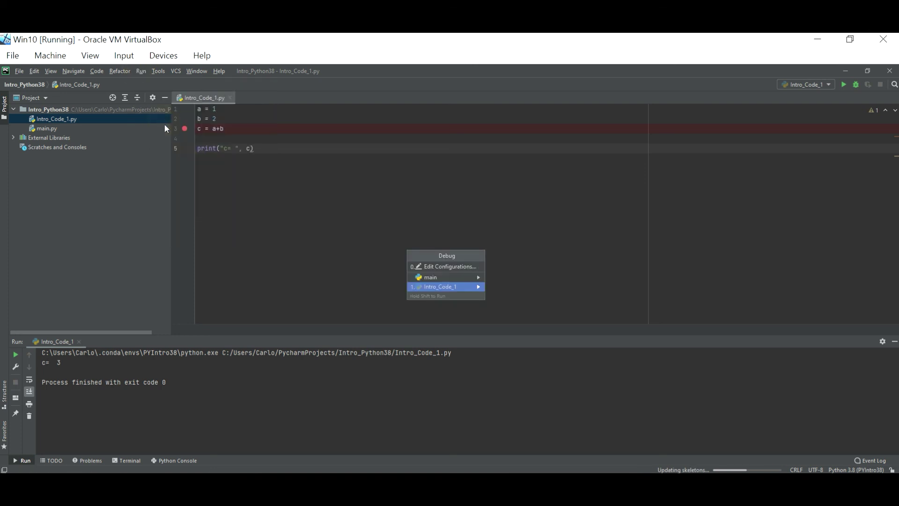
key(Return)
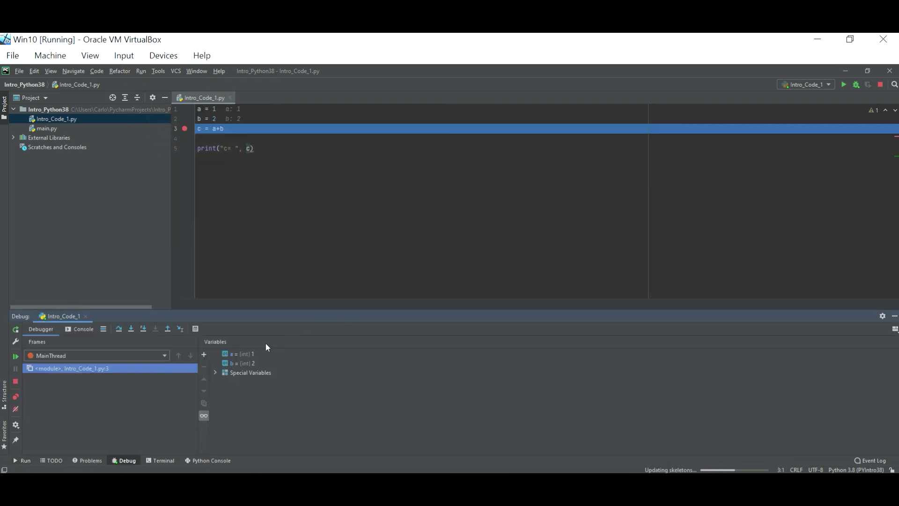
click(118, 329)
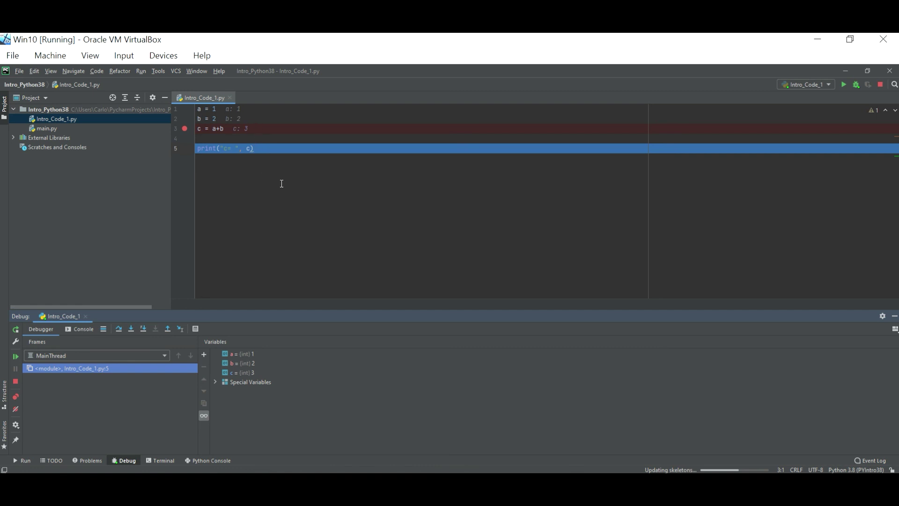
click(140, 71)
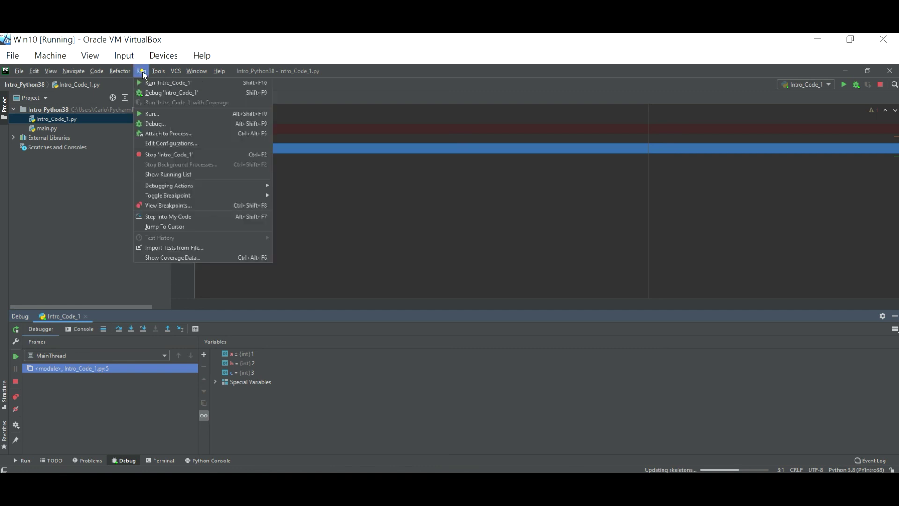
Rerun Intro_Code_1 normally (printing c= 3) and add two blank lines above a = 1.
click(173, 116)
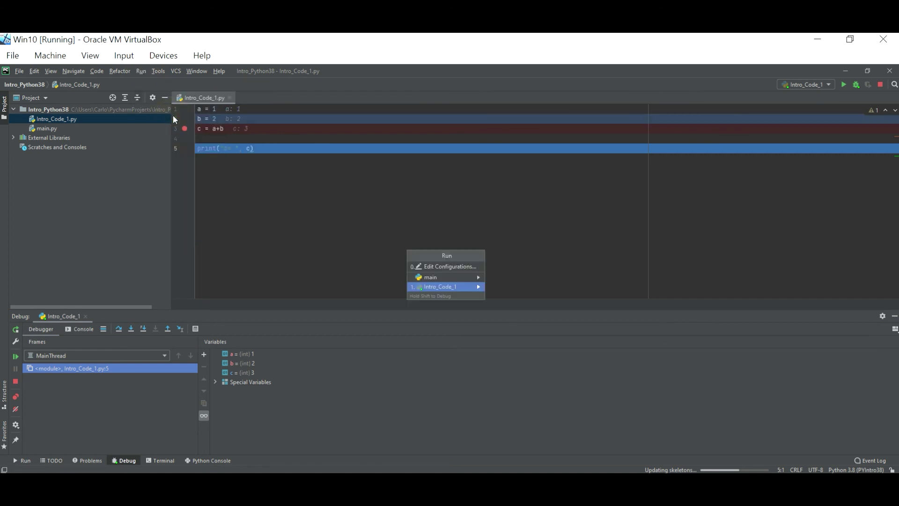
key(Return)
key(Return)
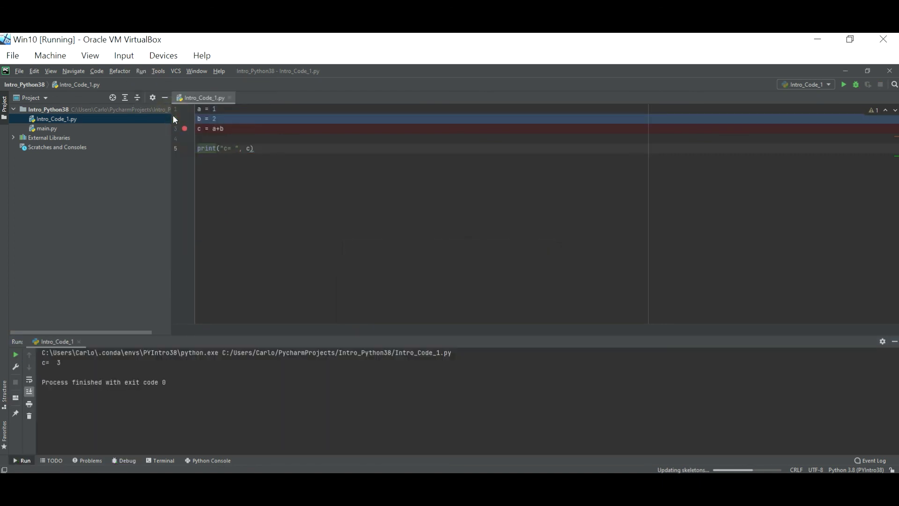
click(223, 108)
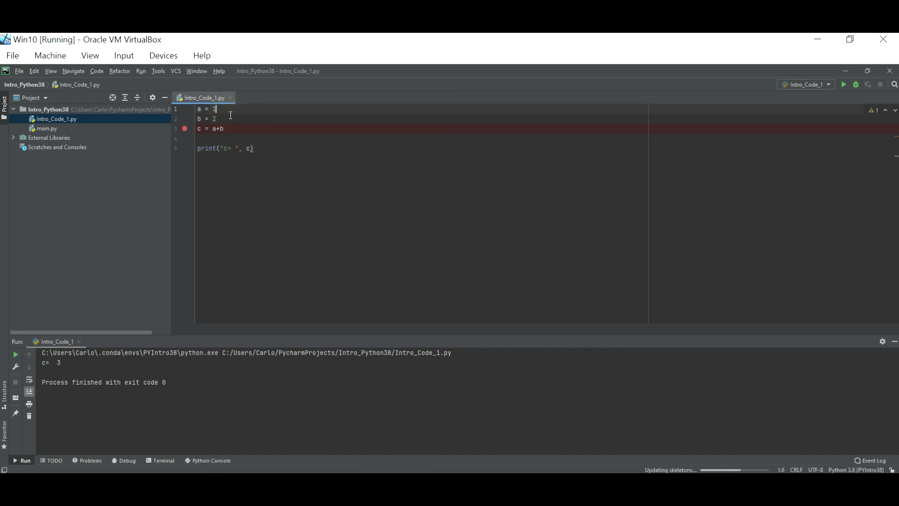
key(Left)
key(Left)
key(Left)
key(Left)
key(Left)
key(Return)
key(Return)
key(Up)
key(Up)
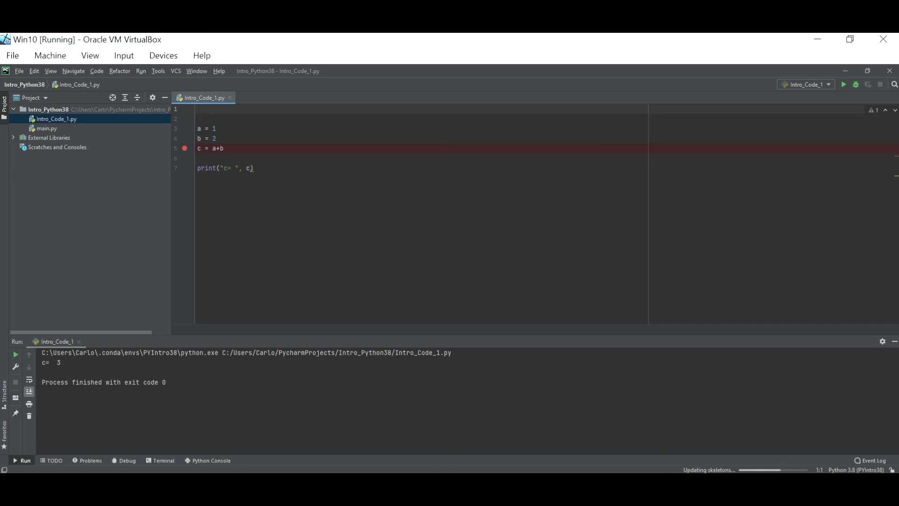
Add 'import numpy as np' at the top with a blank line below it.
text(import )
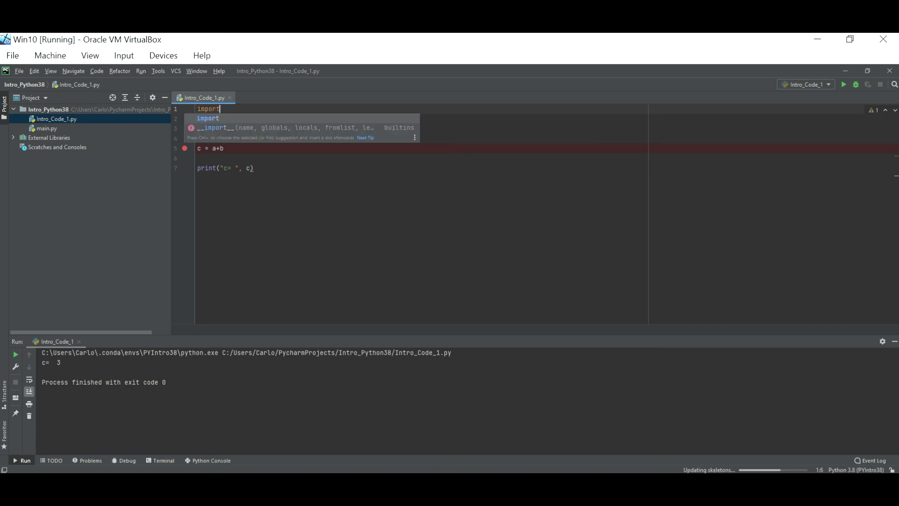
text(nump)
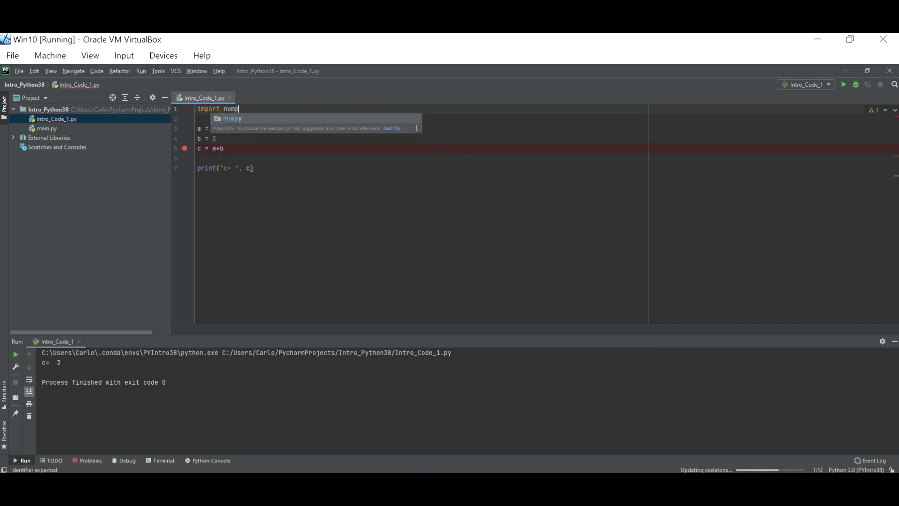
text(y as np)
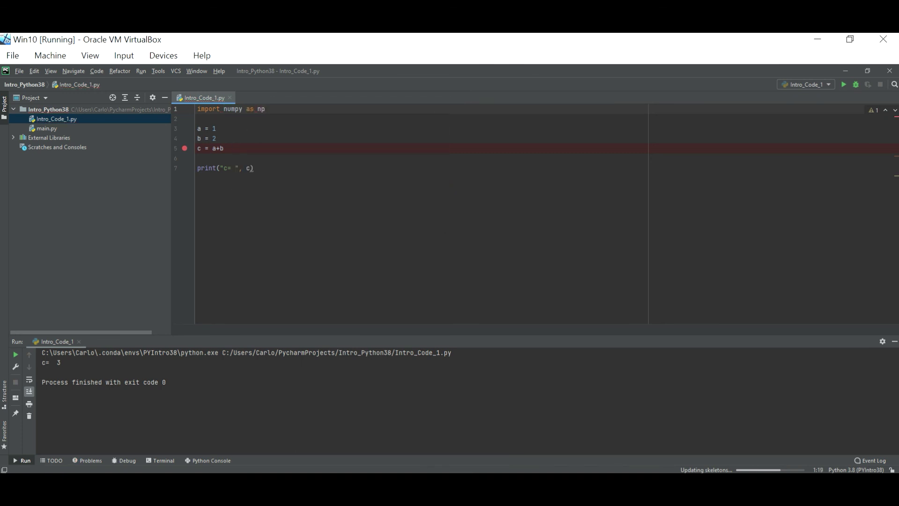
click(198, 118)
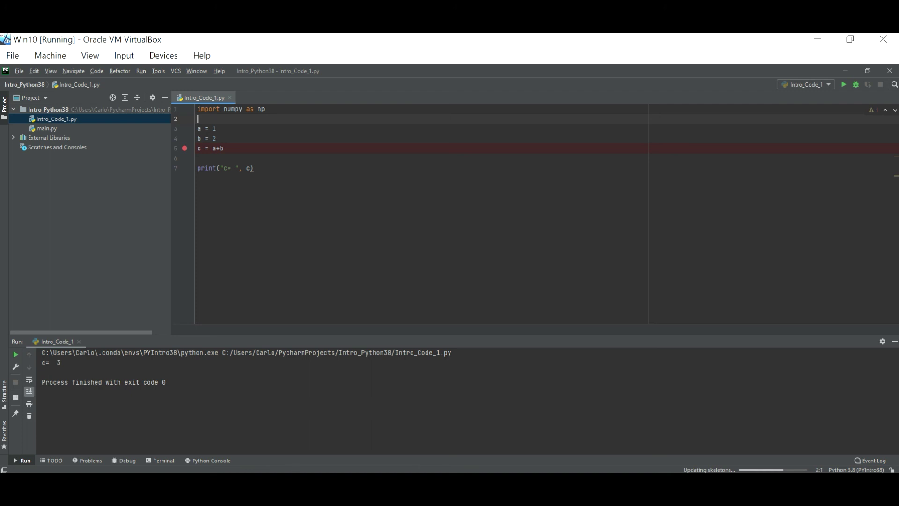
key(Return)
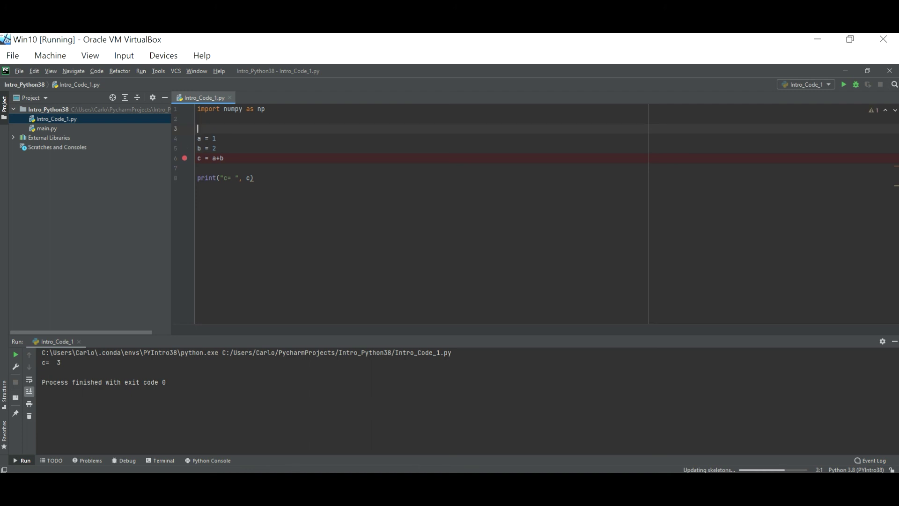
Write A = np.zeros((5,5)) on line 3 using the zeros autocomplete.
text(A = np.zer)
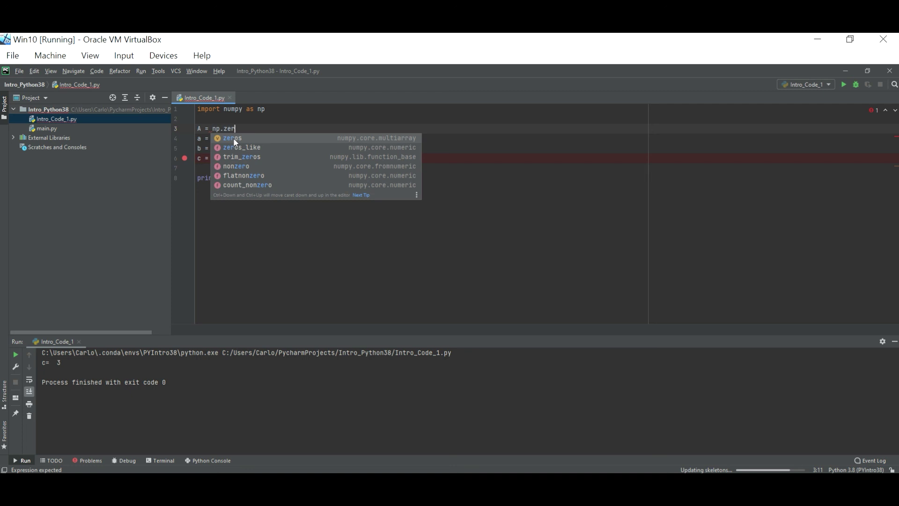
click(234, 138)
click(234, 139)
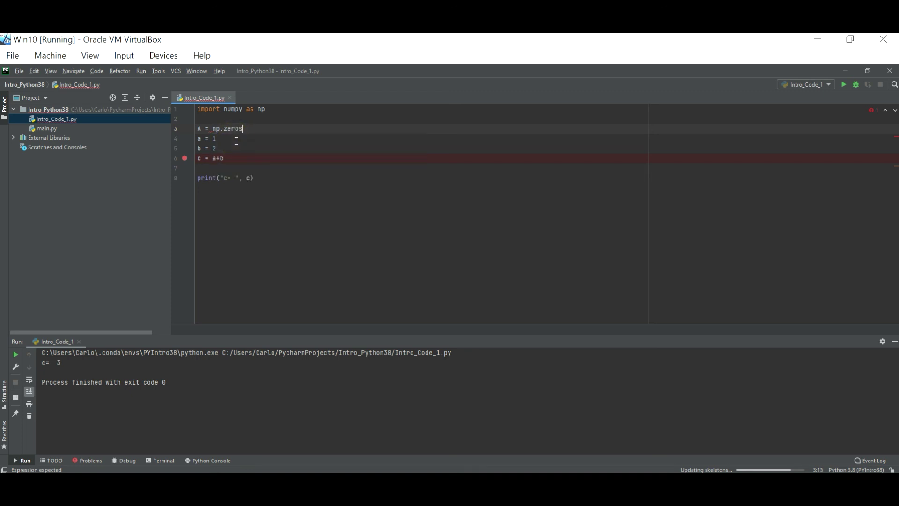
text((I)
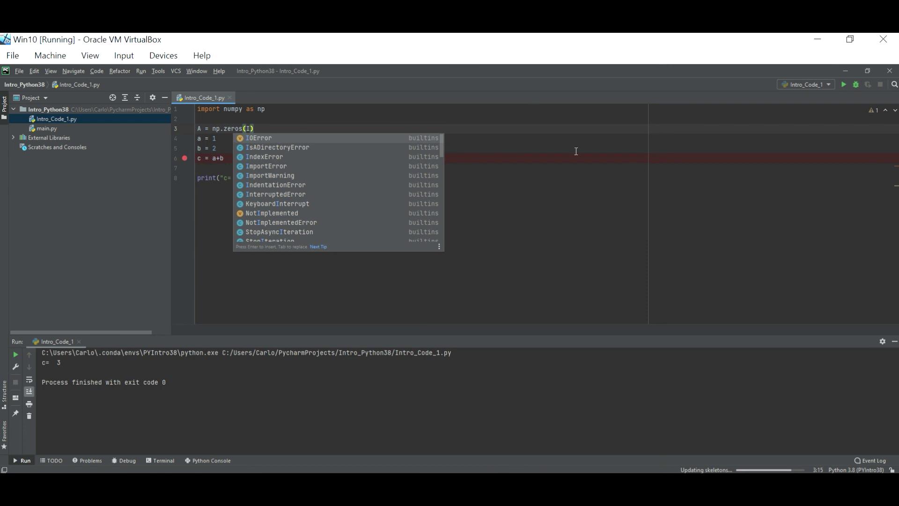
key(BackSpace)
text(()
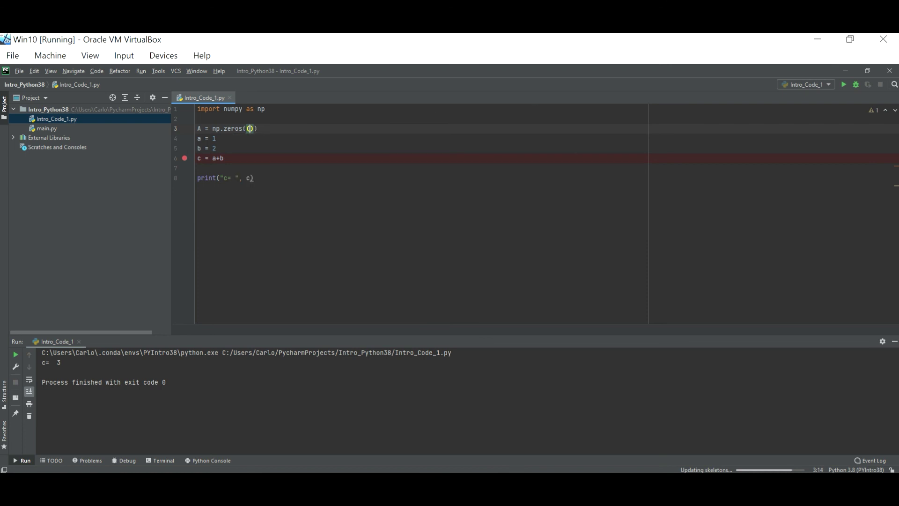
text(5,5)
key(Right)
Run the Intro_Code_1 script.
click(141, 72)
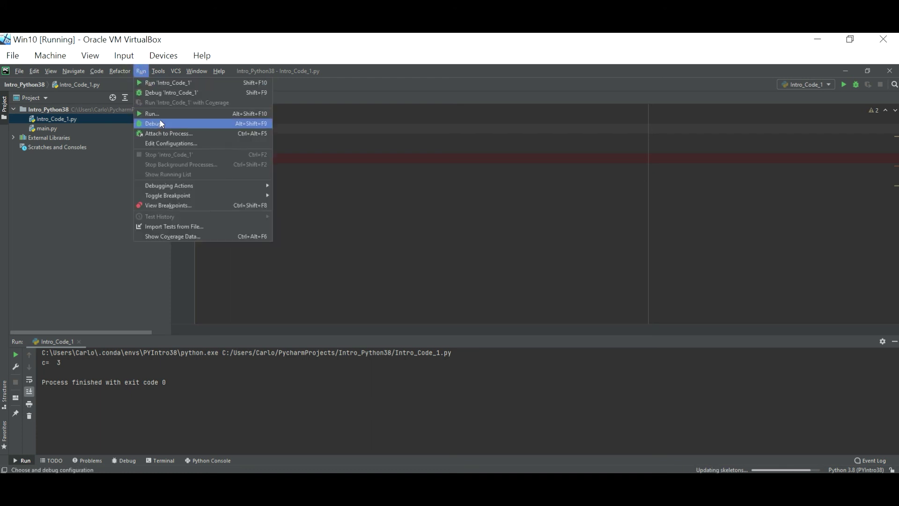
click(156, 112)
key(Return)
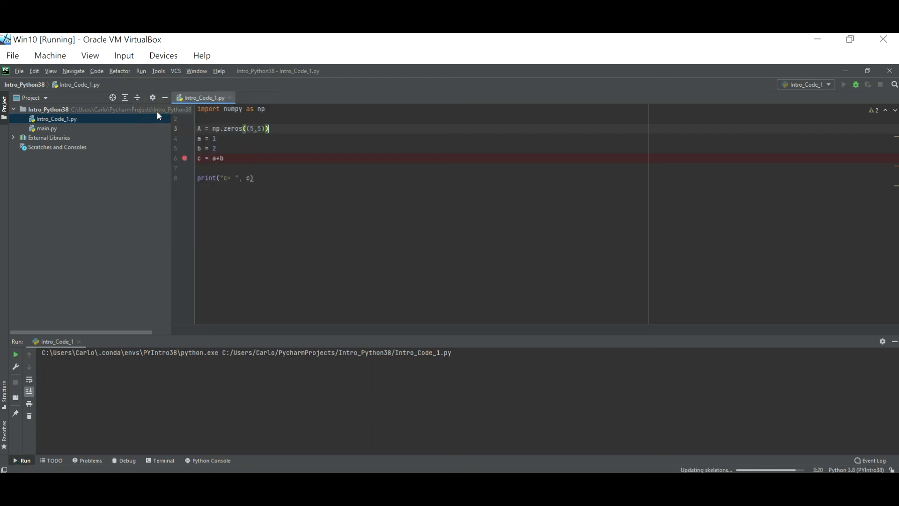
Change the line 8 print statement to print("A= ", A).
click(284, 176)
click(246, 178)
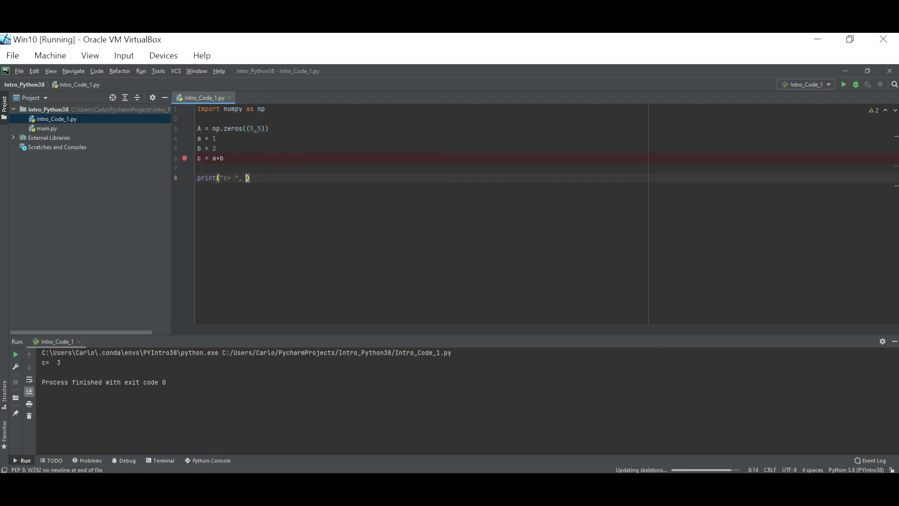
text(A)
key(Left)
key(Left)
key(Left)
key(Left)
key(Left)
key(Left)
key(BackSpace)
text(A)
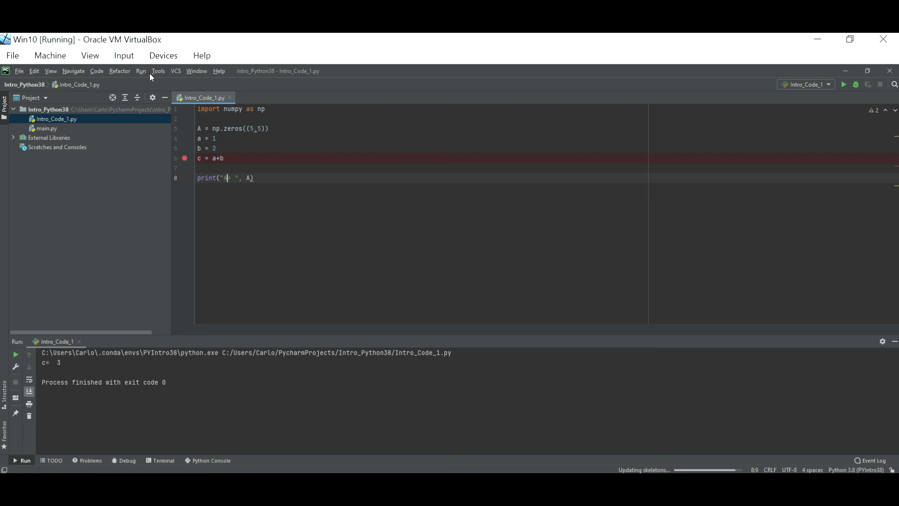
Rerun Intro_Code_1 so the console shows the 5x5 zeros matrix.
click(137, 71)
click(157, 113)
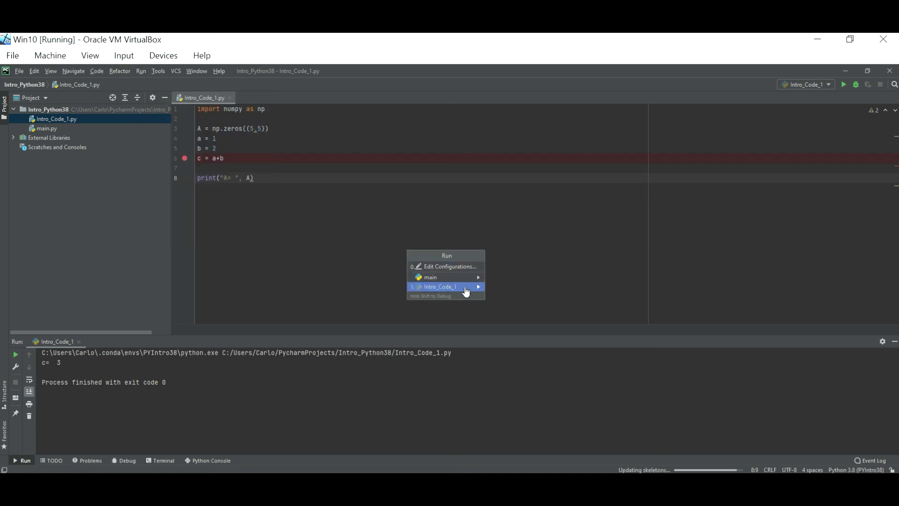
click(466, 288)
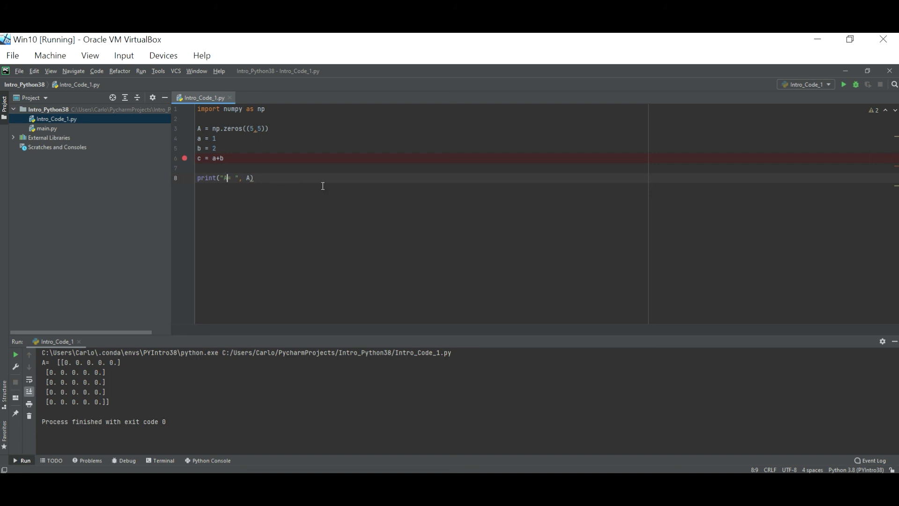
click(291, 109)
Insert blank lines above the import and add the comment '### Installed Python 3.8.2'.
key(Home)
key(Return)
key(Return)
key(Return)
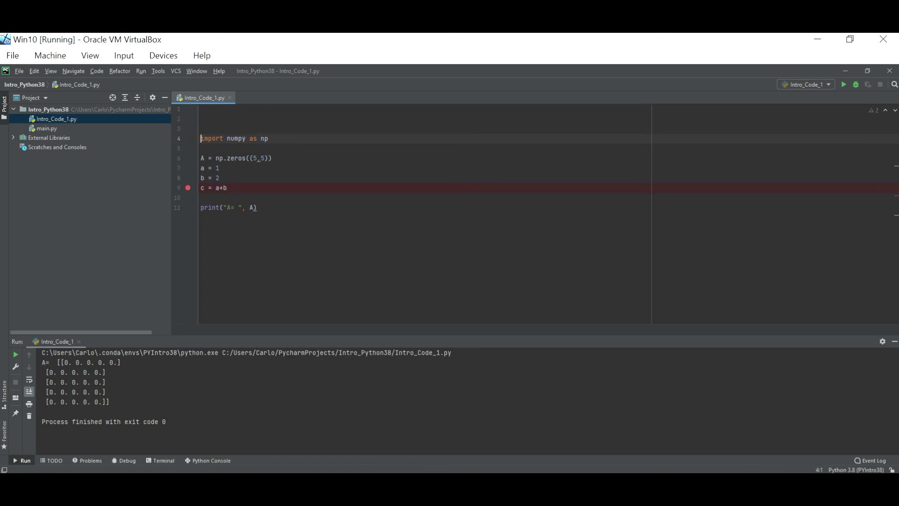
key(Up)
key(Up)
key(Up)
text(#)
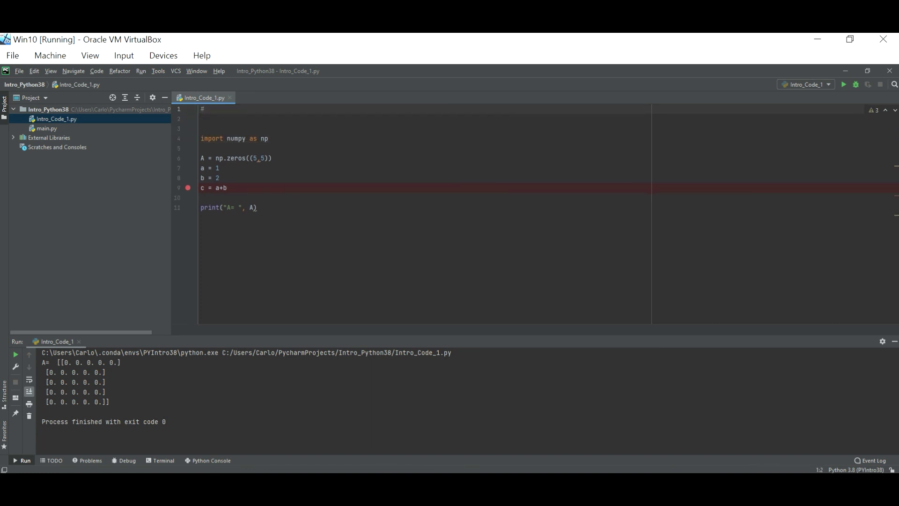
text(## Installed Python 3.8.2)
key(Return)
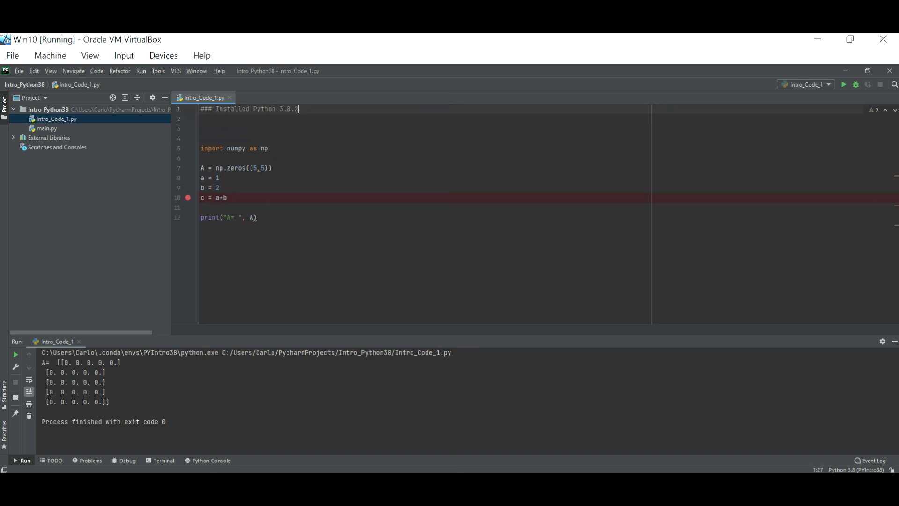
Add the comment '### Installed Pycharm' on the next line.
drag(298, 108, 208, 109)
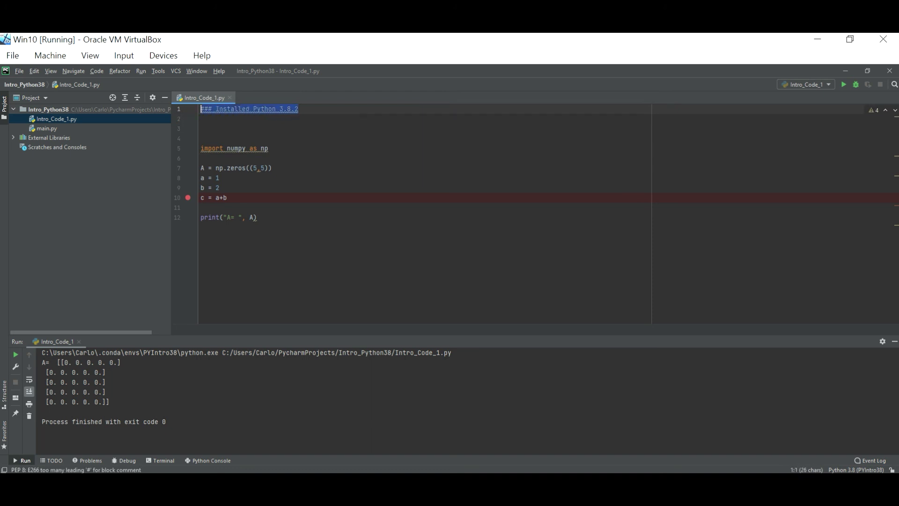
click(299, 108)
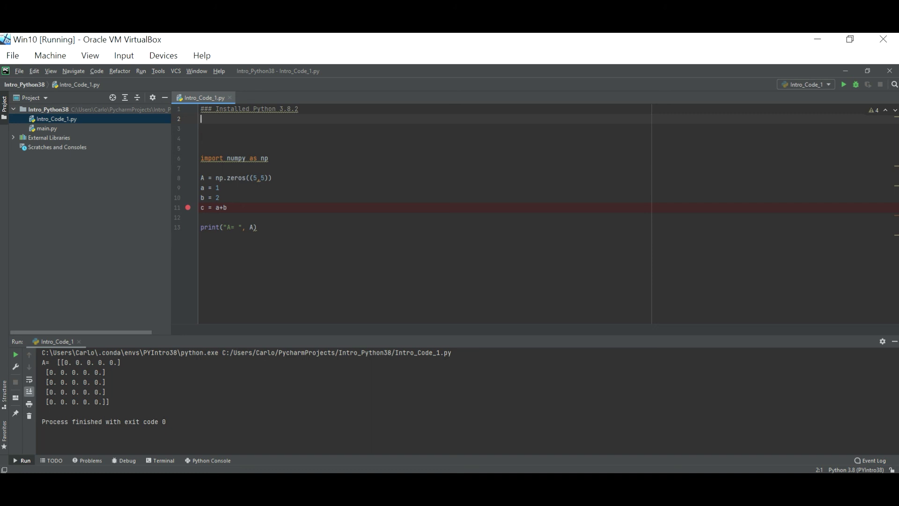
text(###)
text(Installed Pycharm)
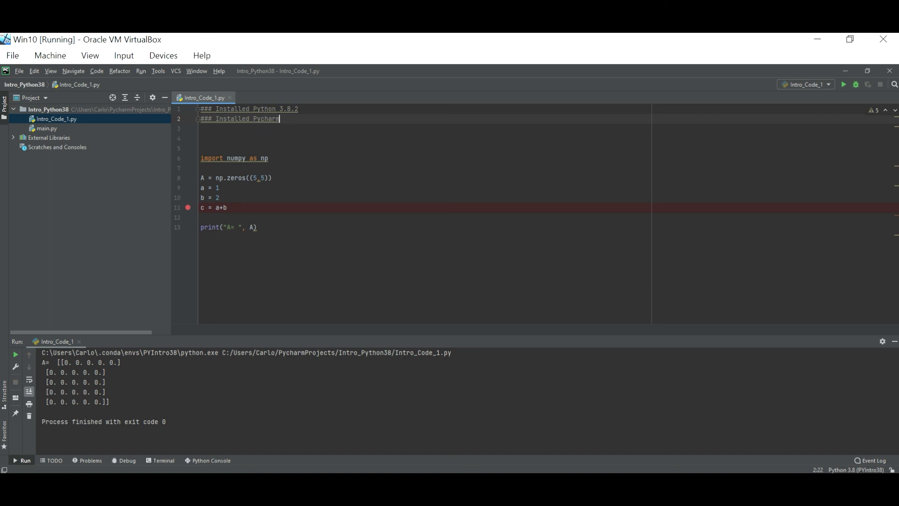
key(Return)
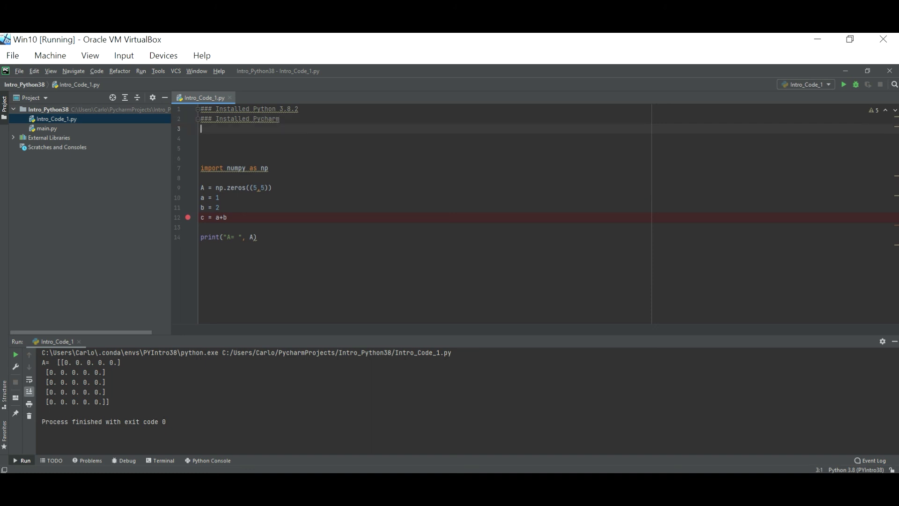
Add the comment '### Installed Anaconda -> To create virtual envs' followed by blank lines.
text(### Installed Anaconde)
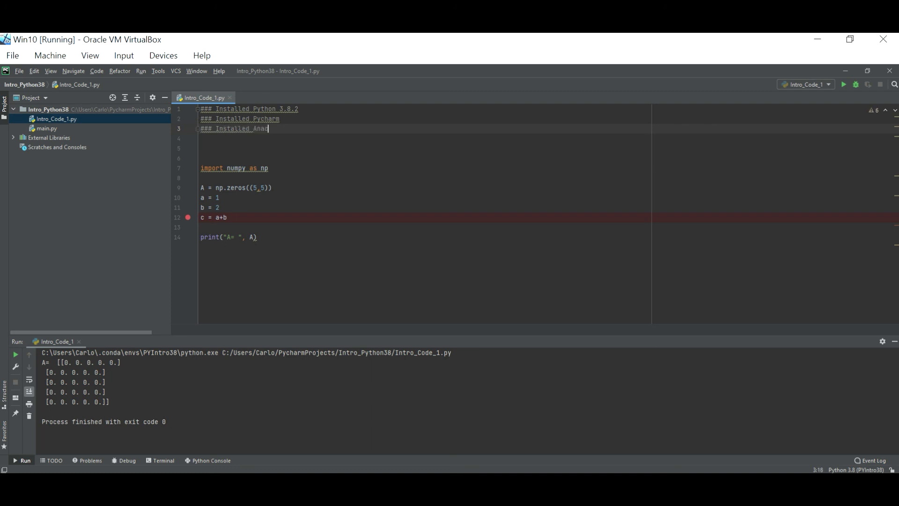
key(BackSpace)
text(a )
text( >)
key(BackSpace)
text(To create virtual environmen)
key(BackSpace)
key(BackSpace)
key(BackSpace)
key(BackSpace)
key(BackSpace)
key(BackSpace)
key(BackSpace)
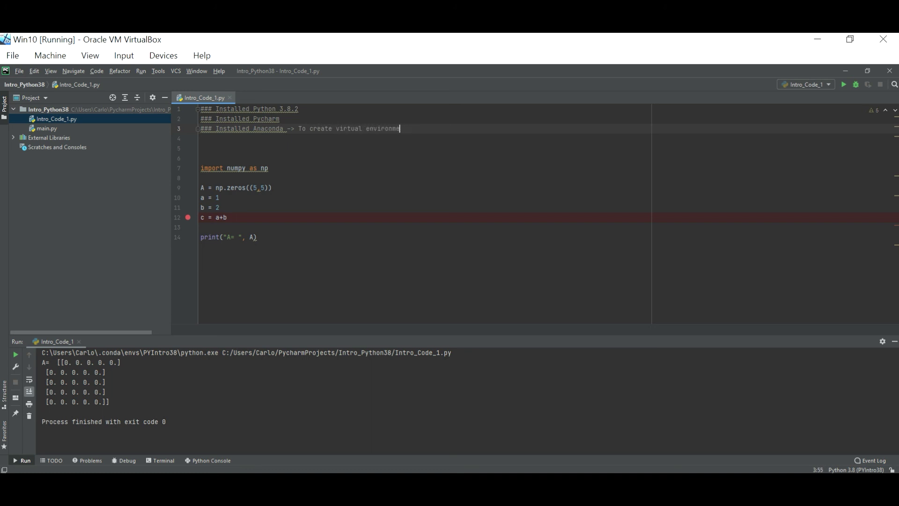
text(s)
key(Return)
key(Return)
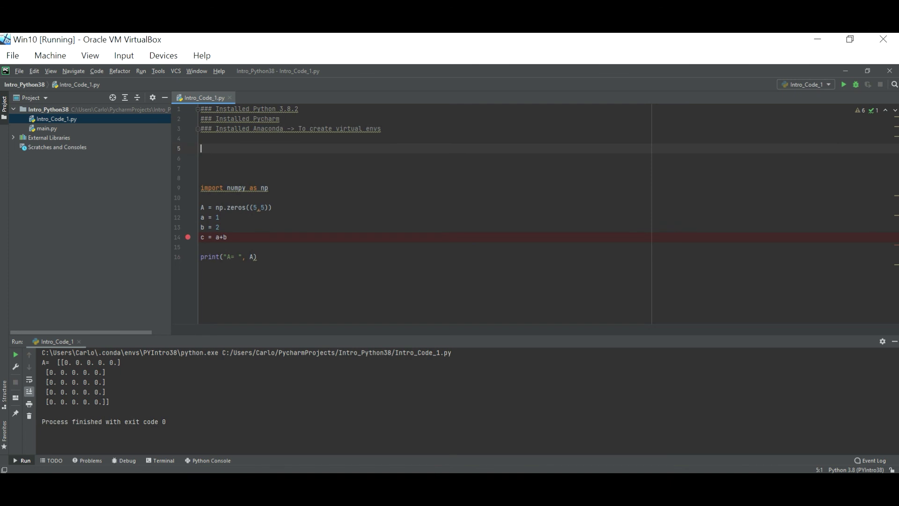
Create a triple-quoted docstring block with an empty line inside it.
text(""")
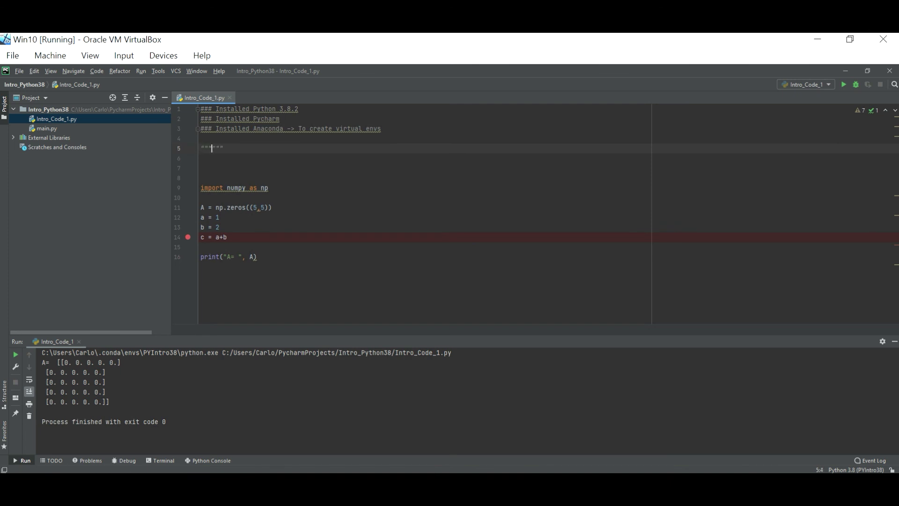
key(Return)
key(Return)
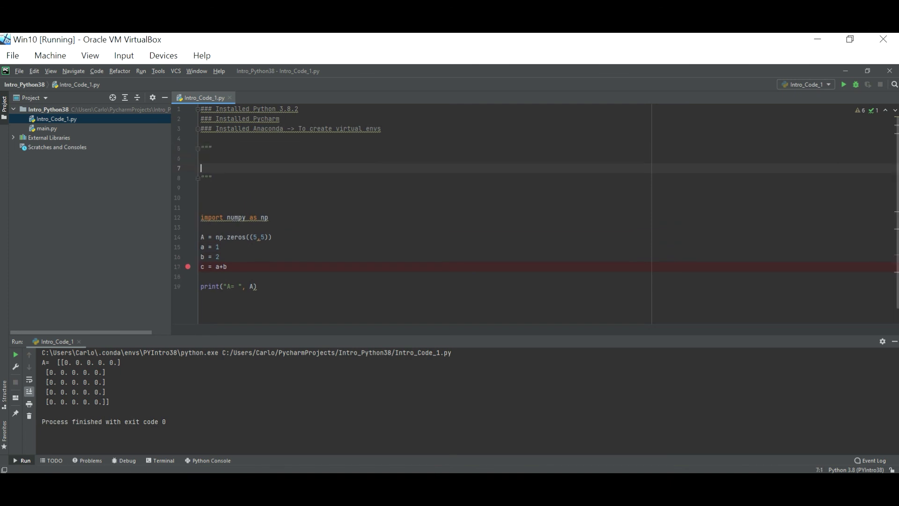
key(BackSpace)
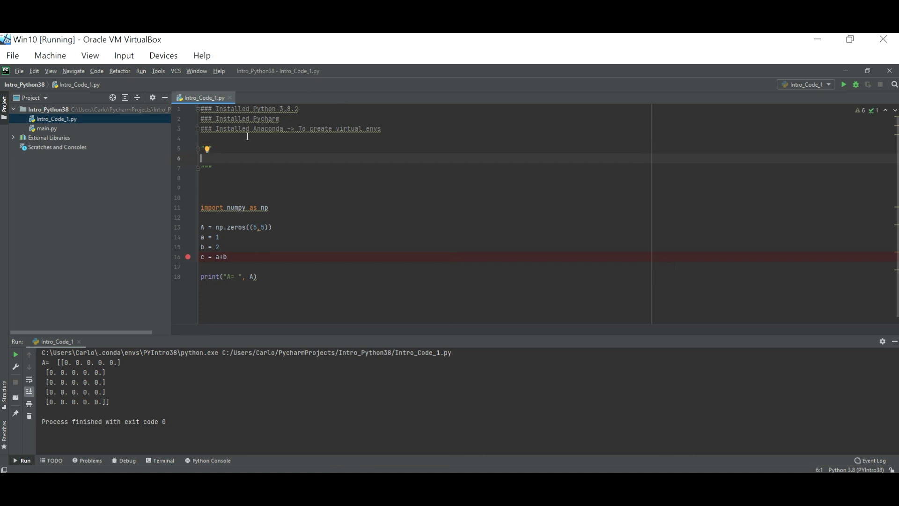
click(216, 148)
key(Return)
Reduce the three setup-note comments from ### to a single #.
key(Up)
key(Up)
key(Up)
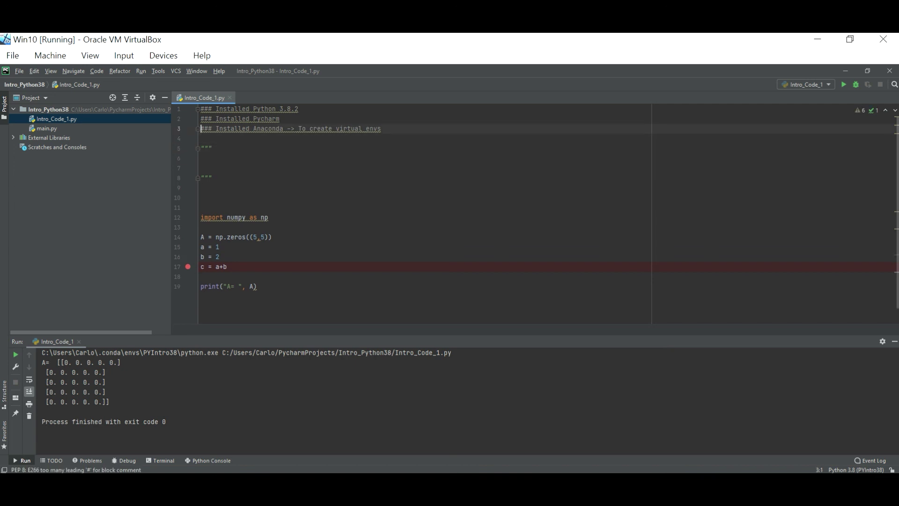
key(Right)
key(Right)
key(BackSpace)
key(BackSpace)
key(BackSpace)
key(Up)
key(Right)
key(Right)
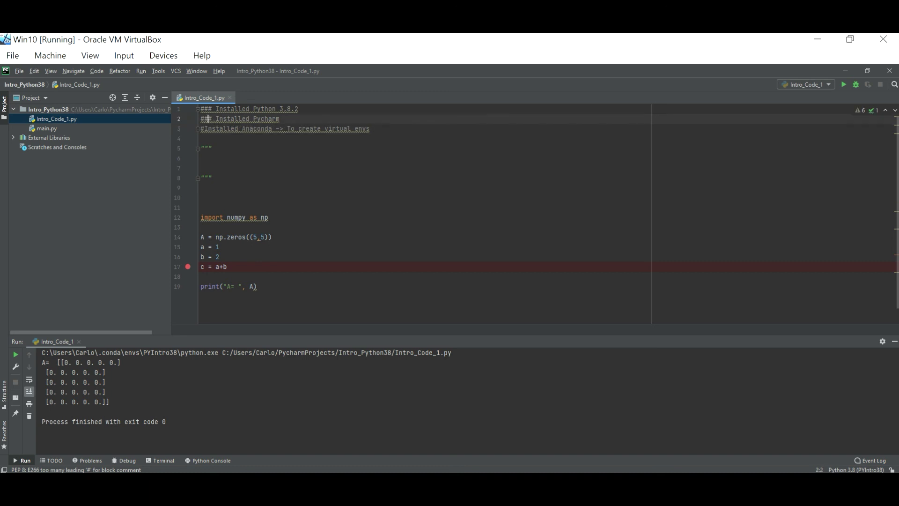
key(BackSpace)
key(BackSpace)
key(Up)
key(Right)
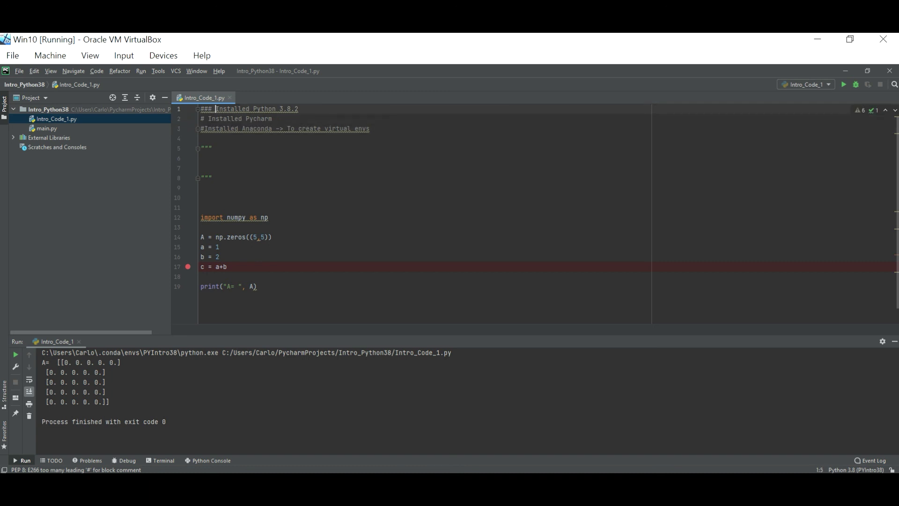
key(BackSpace)
key(BackSpace)
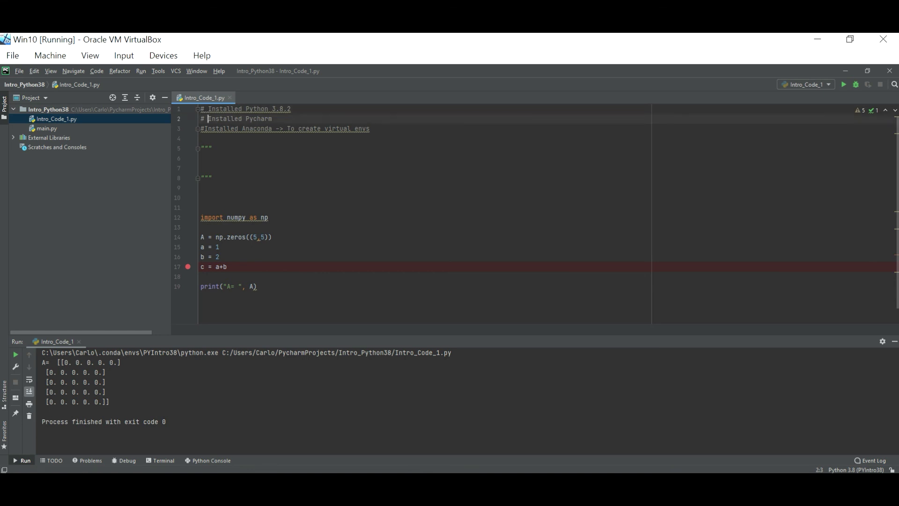
key(Down)
key(Down)
key(Left)
key(Down)
key(Down)
key(Down)
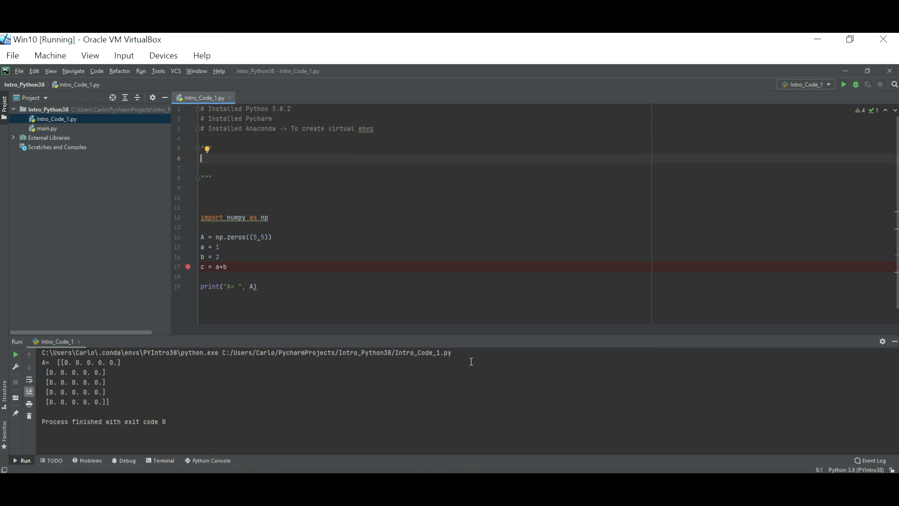
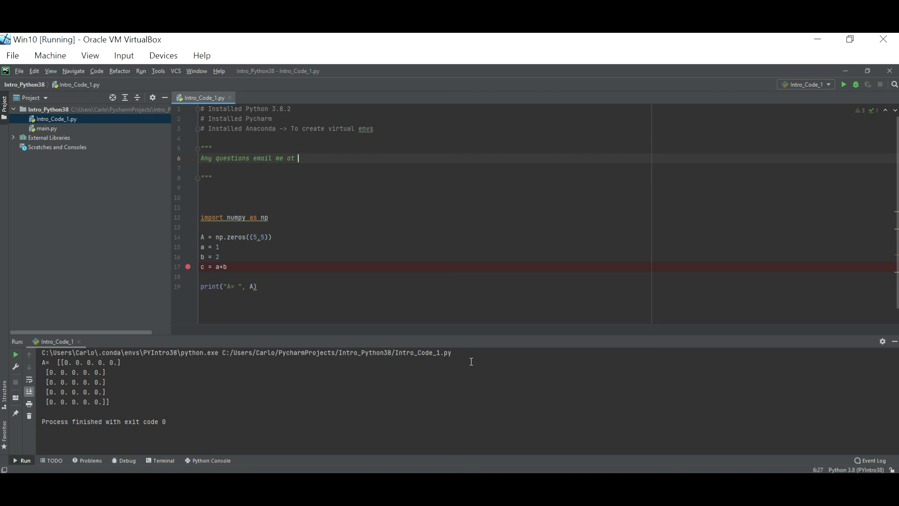
In the docstring, write 'Any questions email me at' plus the author's e-mail, then 'Thank you!'.
key(Return)
key(Return)
text(Thank )
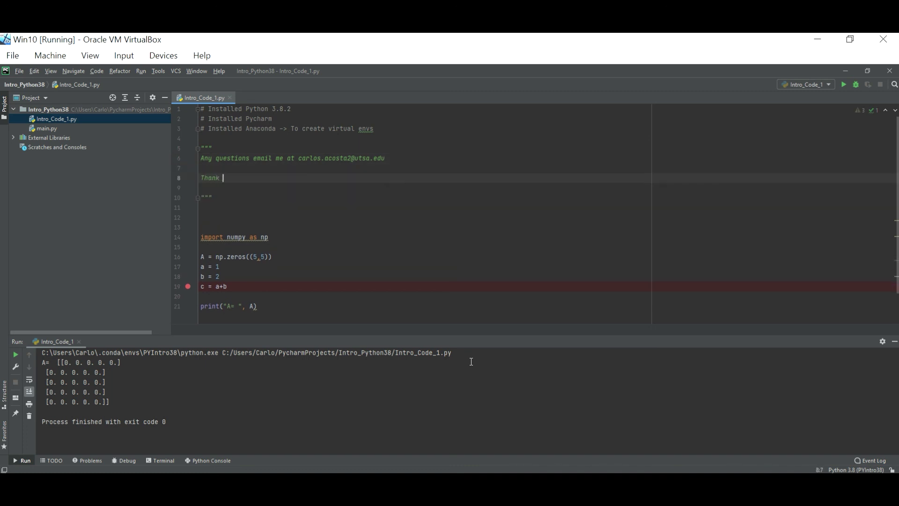
text(you!)
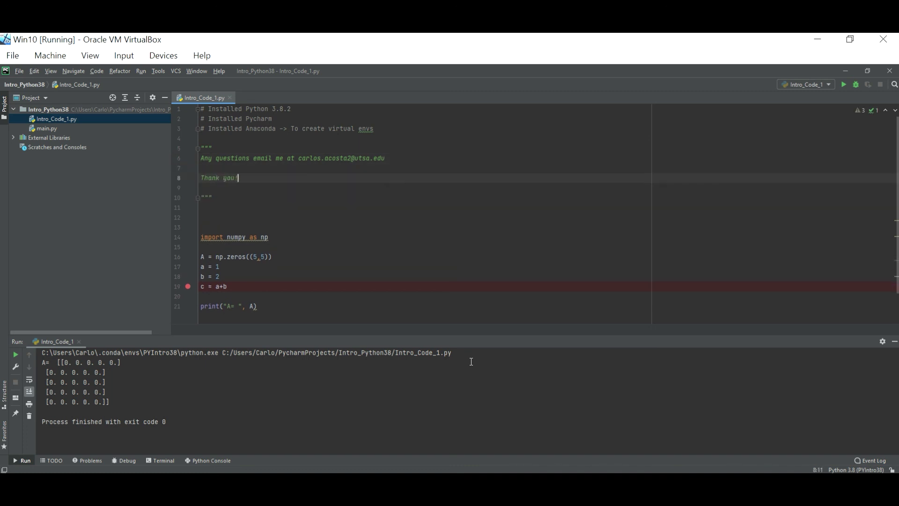